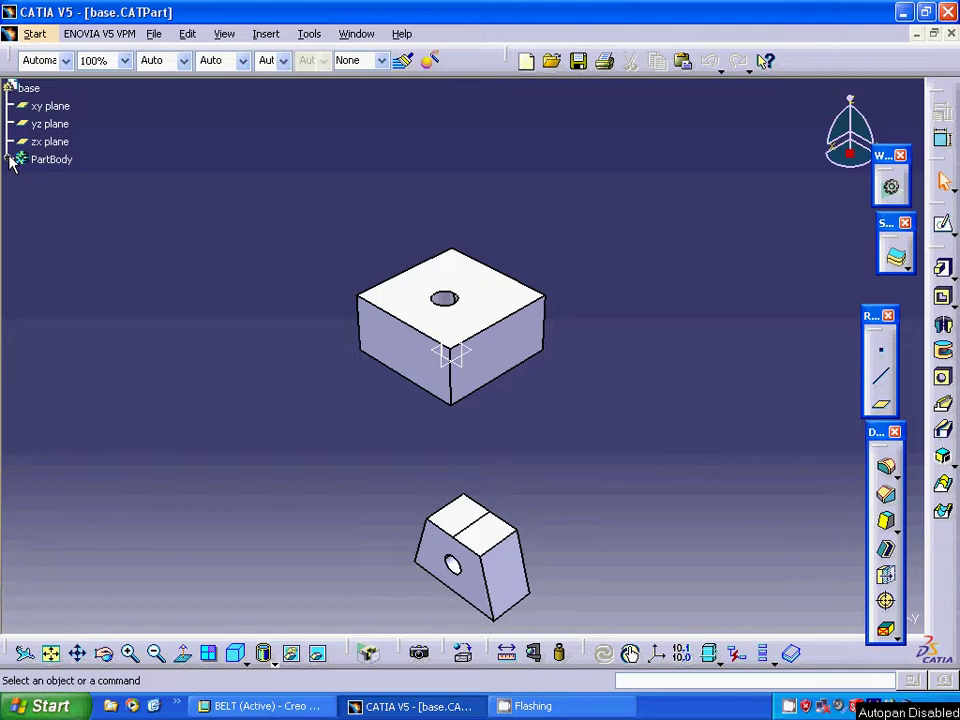
Expand base.CATPart's PartBody to list Pad.1, Sketch.1, Pad.2 and Sketch.2.
click(10, 160)
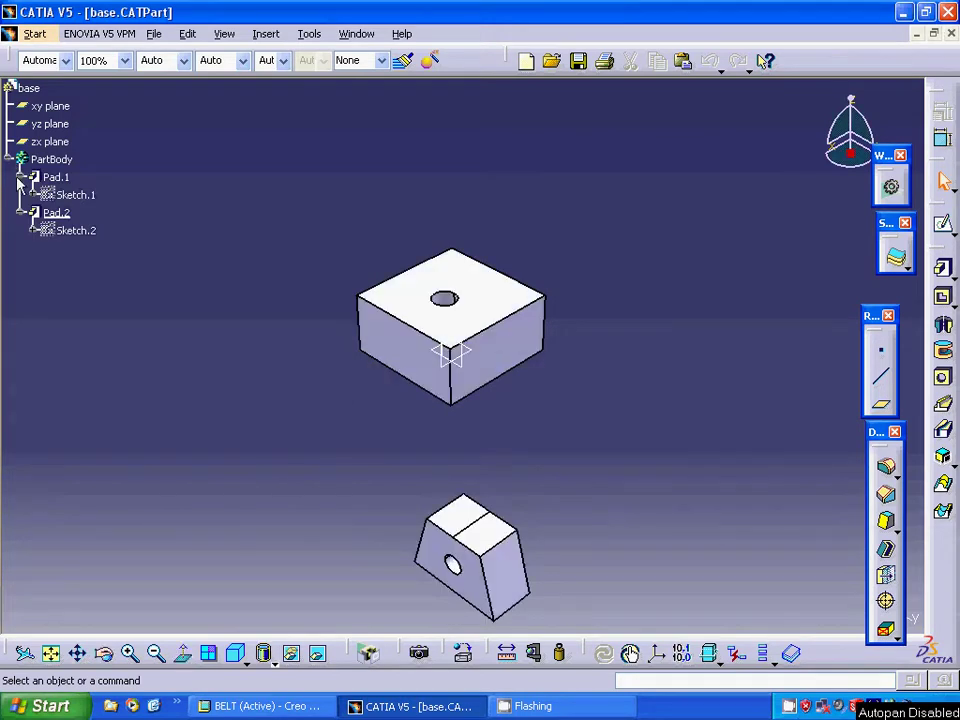
In the trapezoid Sketch.1, drag the 100 mm offset dimension to the right, then exit to 3D.
right_click(92, 199)
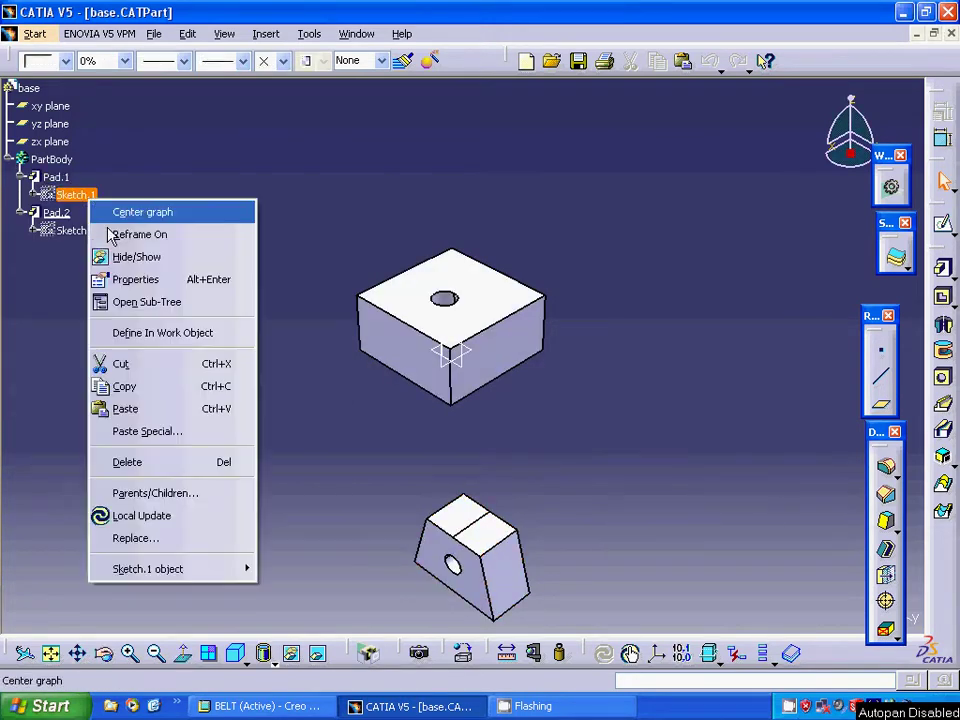
mouse_move(197, 572)
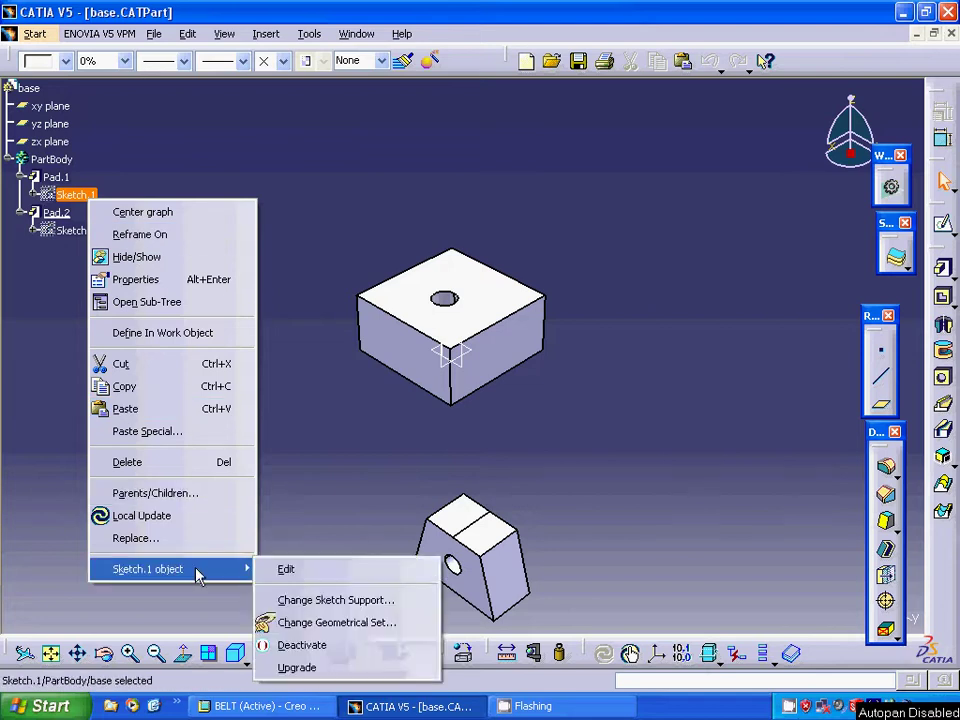
click(296, 568)
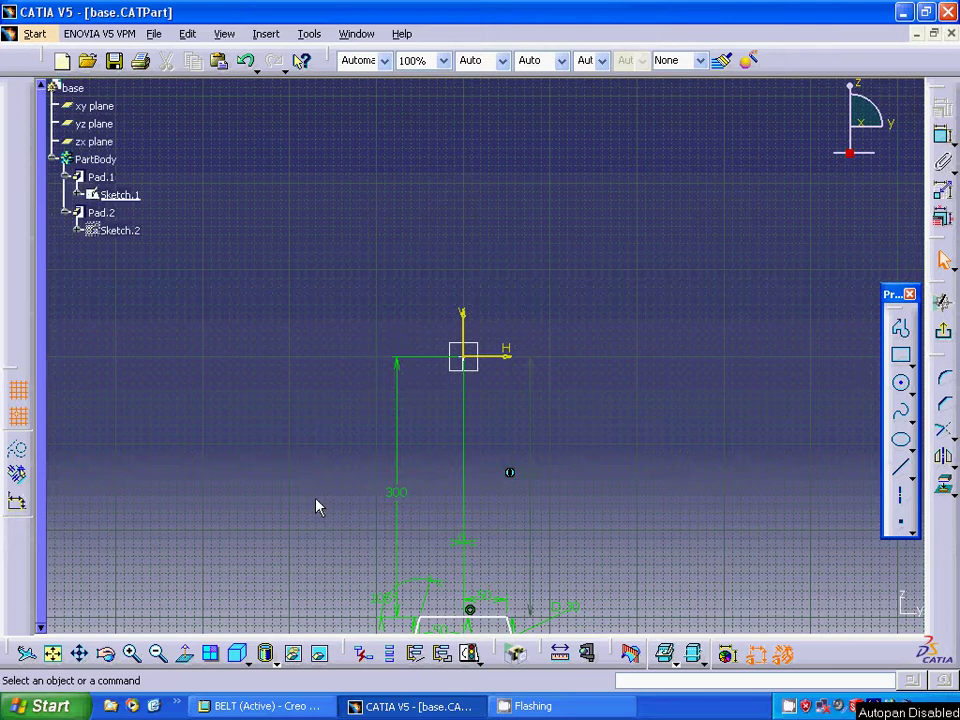
mouse_move(316, 507)
middle_down()
mouse_move(336, 452)
mouse_move(318, 377)
middle_up()
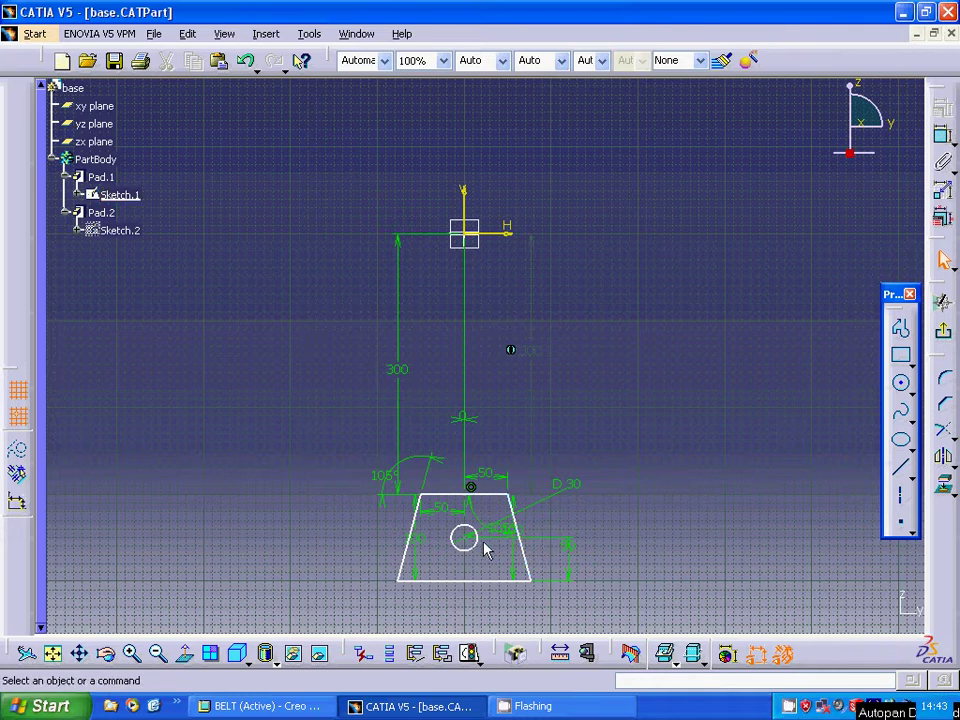
click(516, 556)
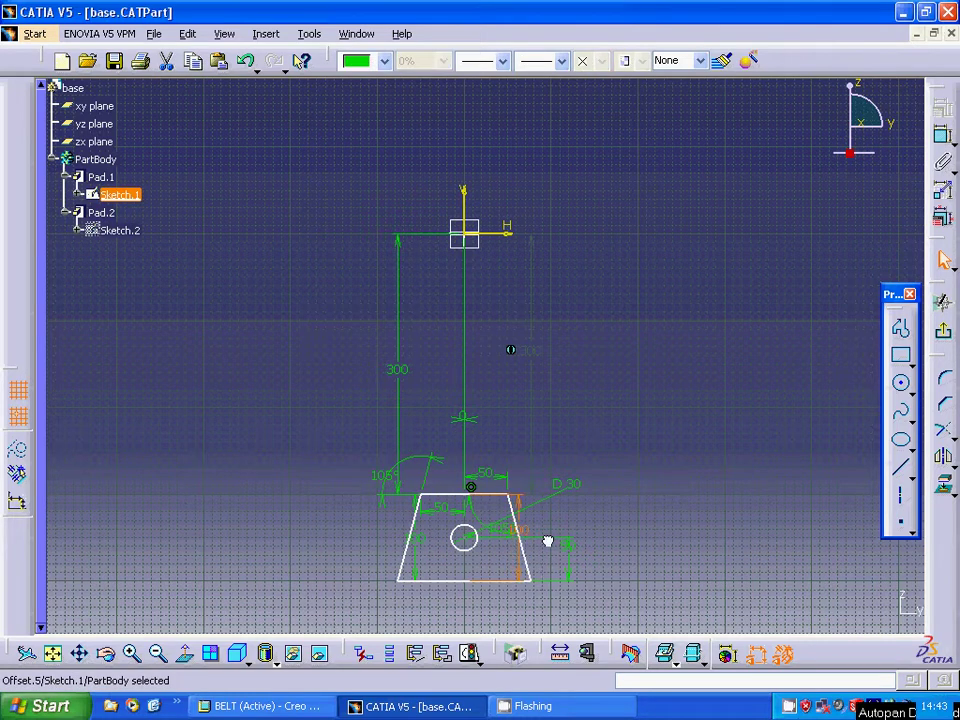
drag(547, 541, 631, 543)
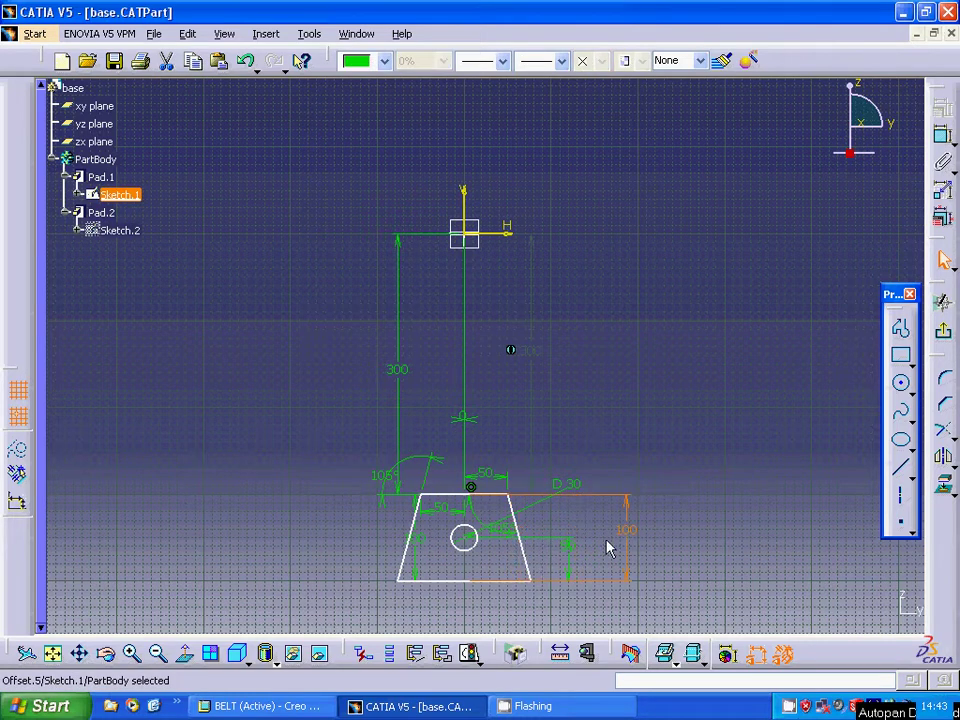
click(381, 525)
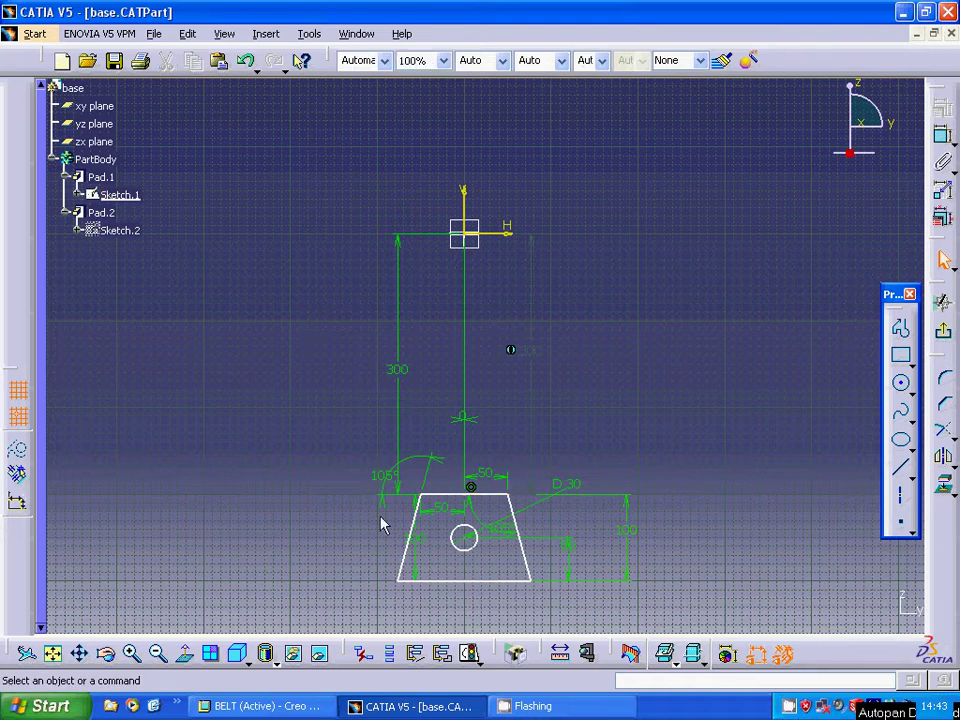
click(424, 550)
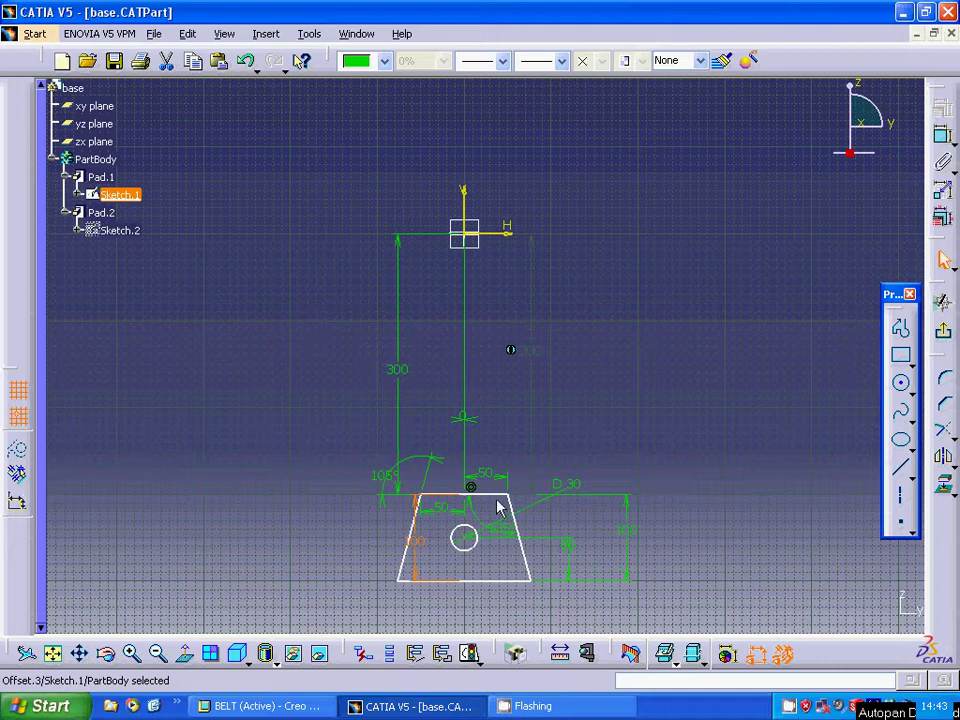
click(414, 504)
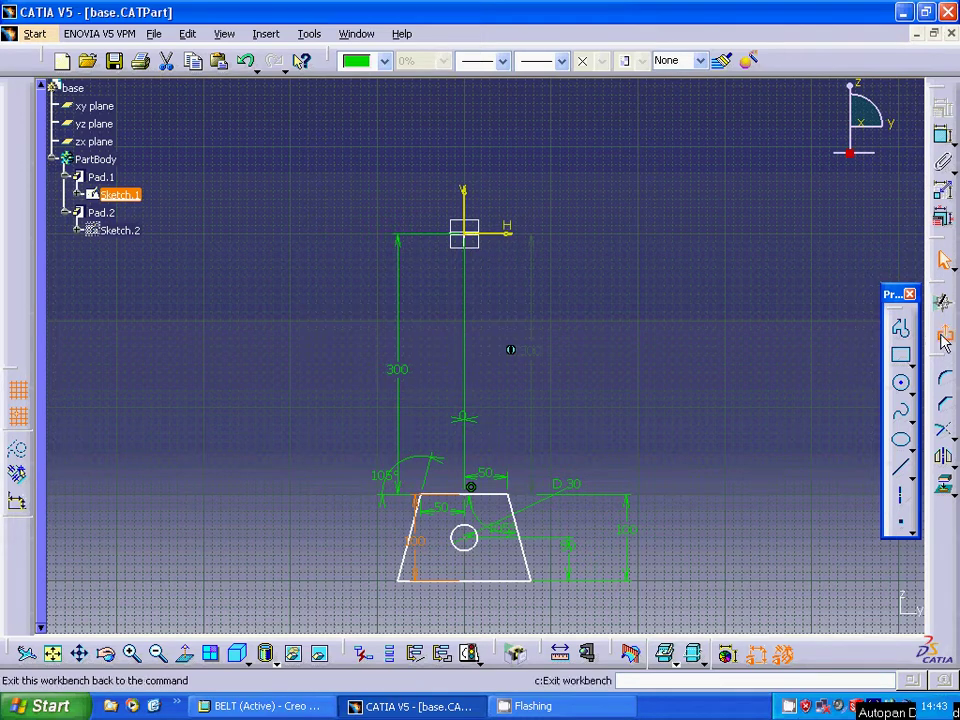
click(941, 302)
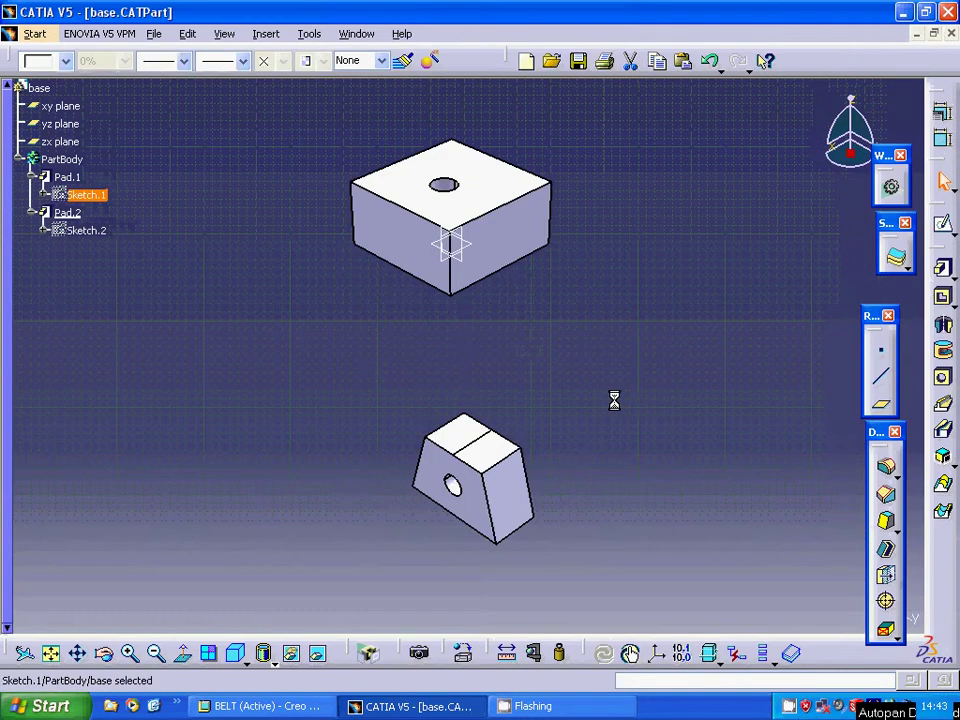
right_click(70, 178)
mouse_move(135, 555)
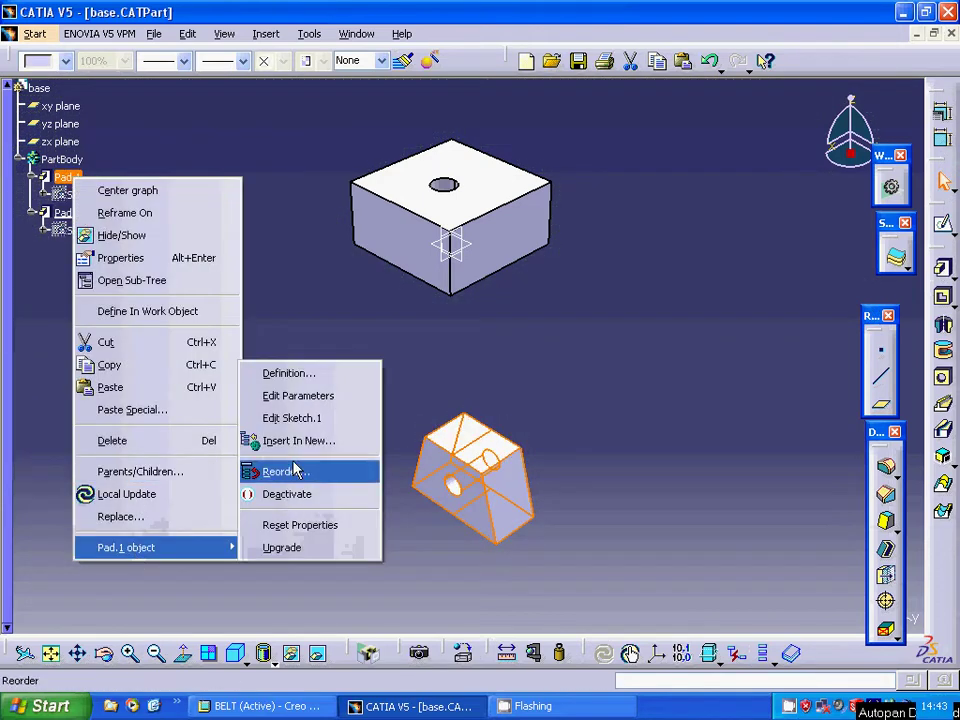
click(294, 373)
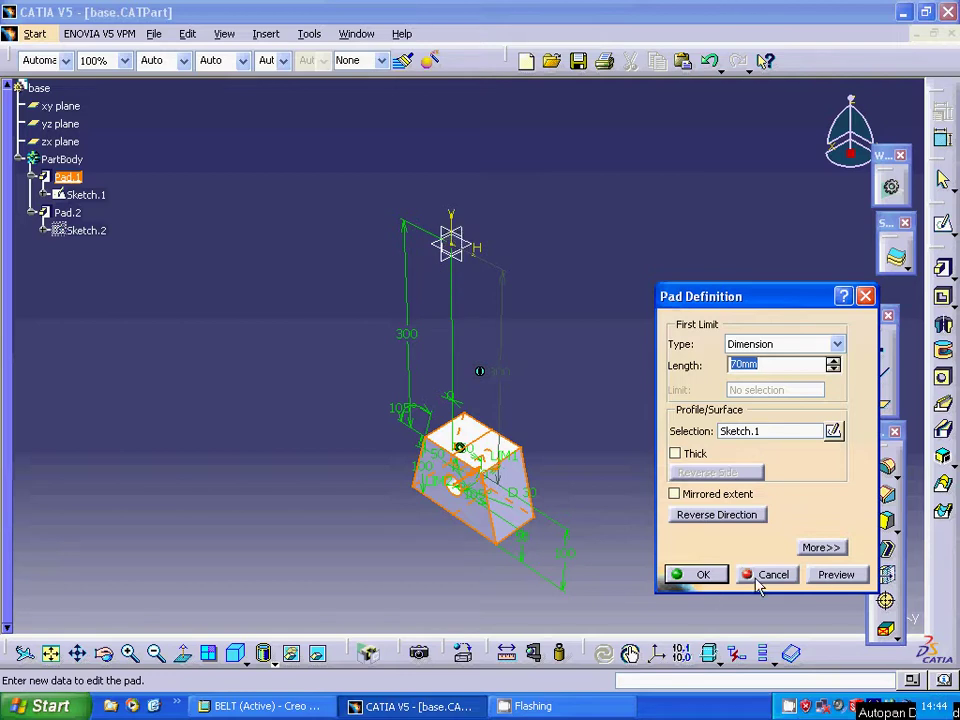
click(706, 578)
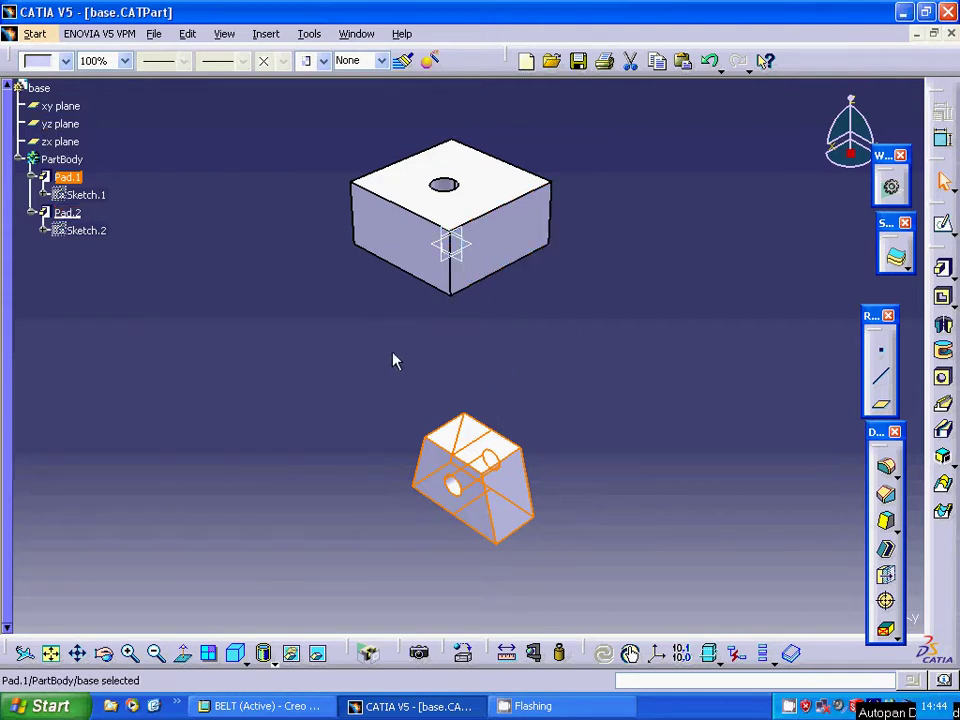
click(370, 431)
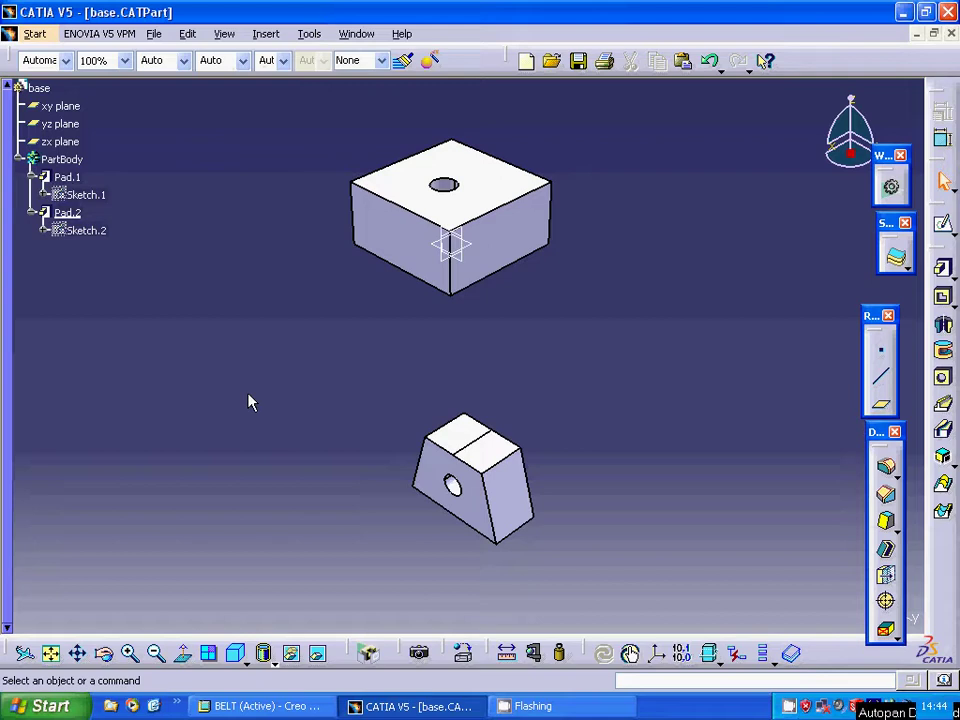
right_click(82, 232)
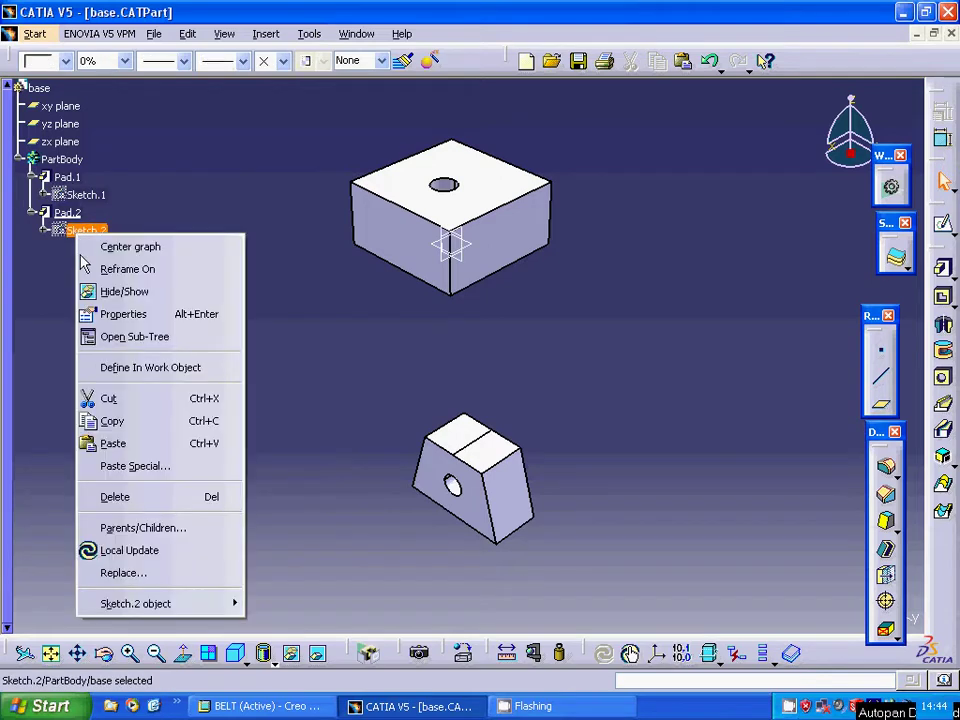
mouse_move(127, 606)
click(276, 605)
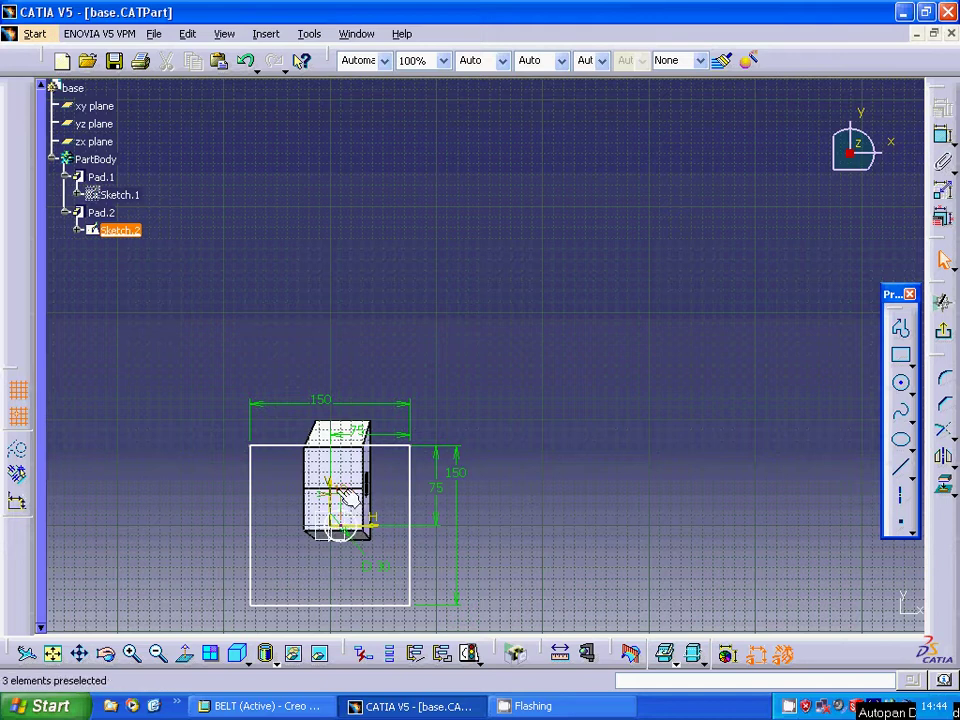
click(331, 565)
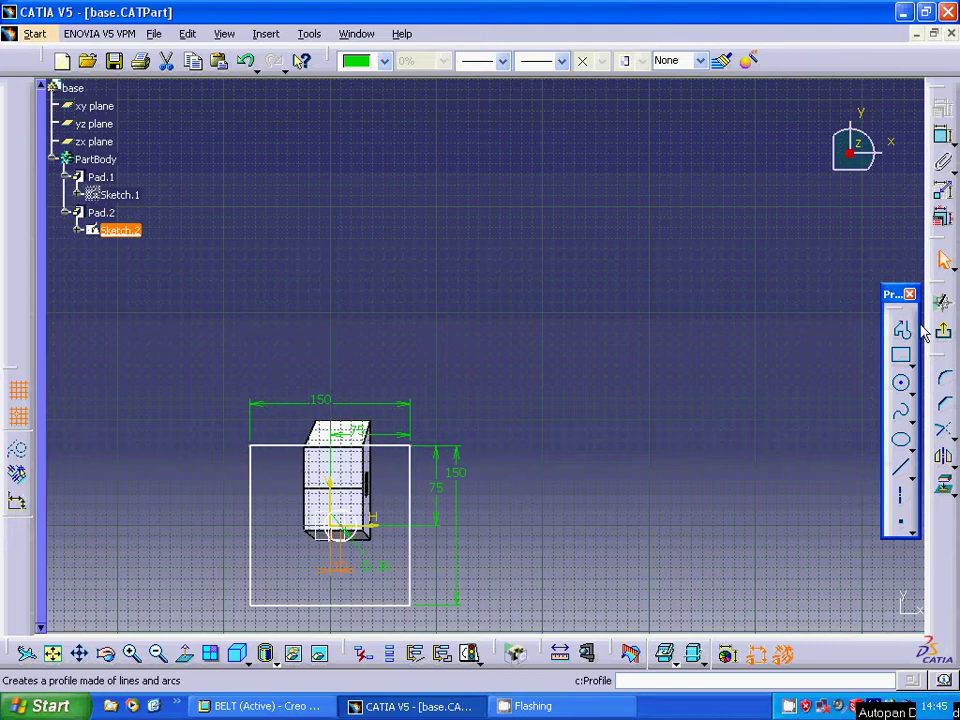
click(942, 302)
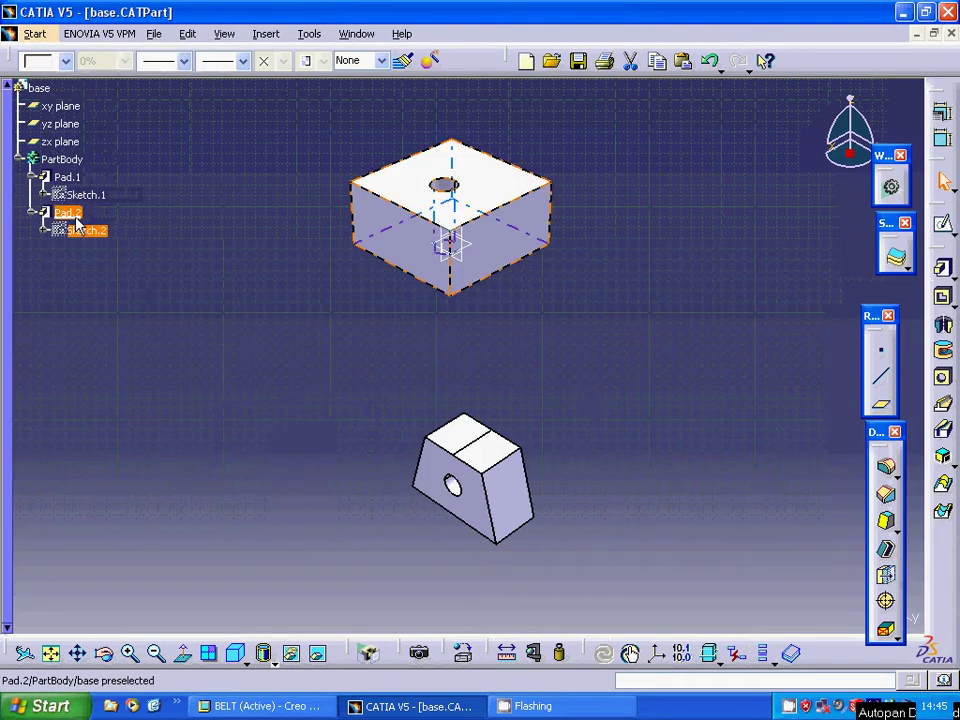
right_click(68, 214)
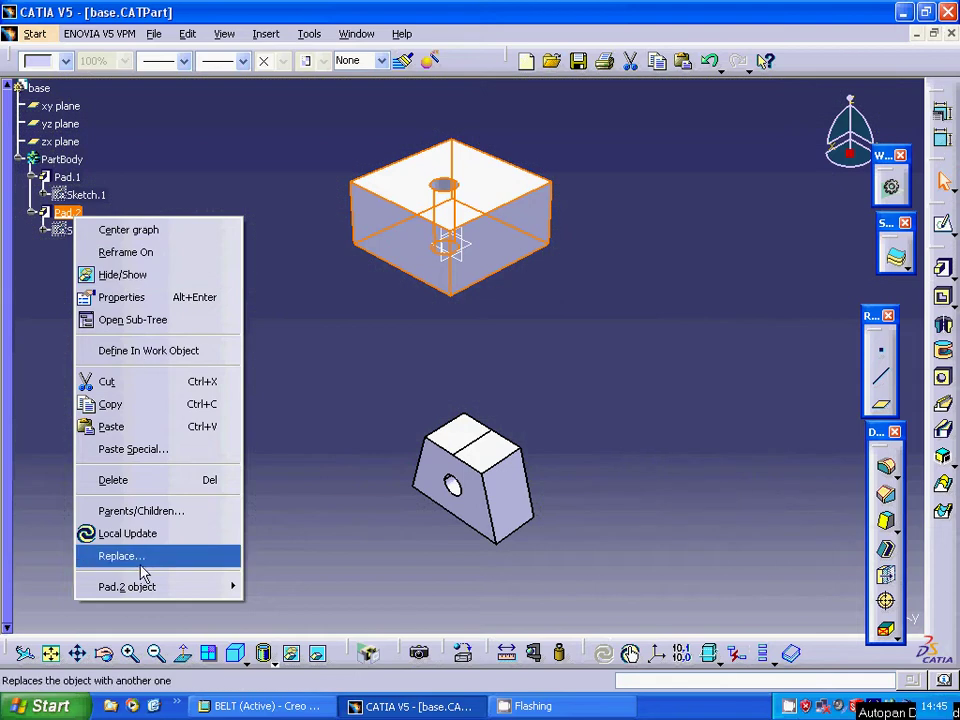
mouse_move(141, 580)
click(290, 413)
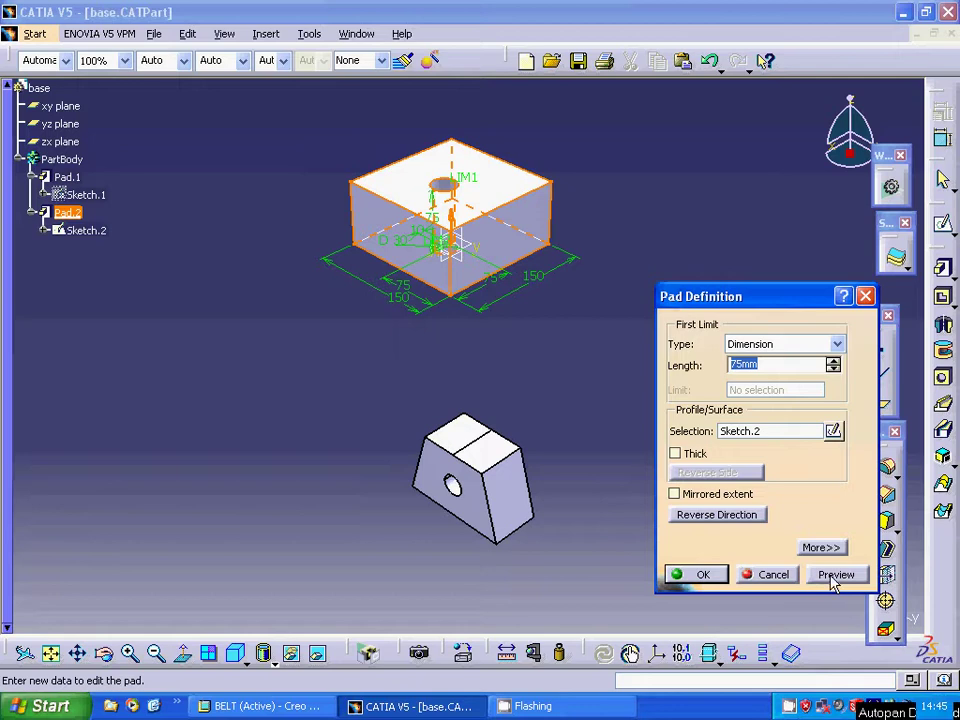
click(712, 575)
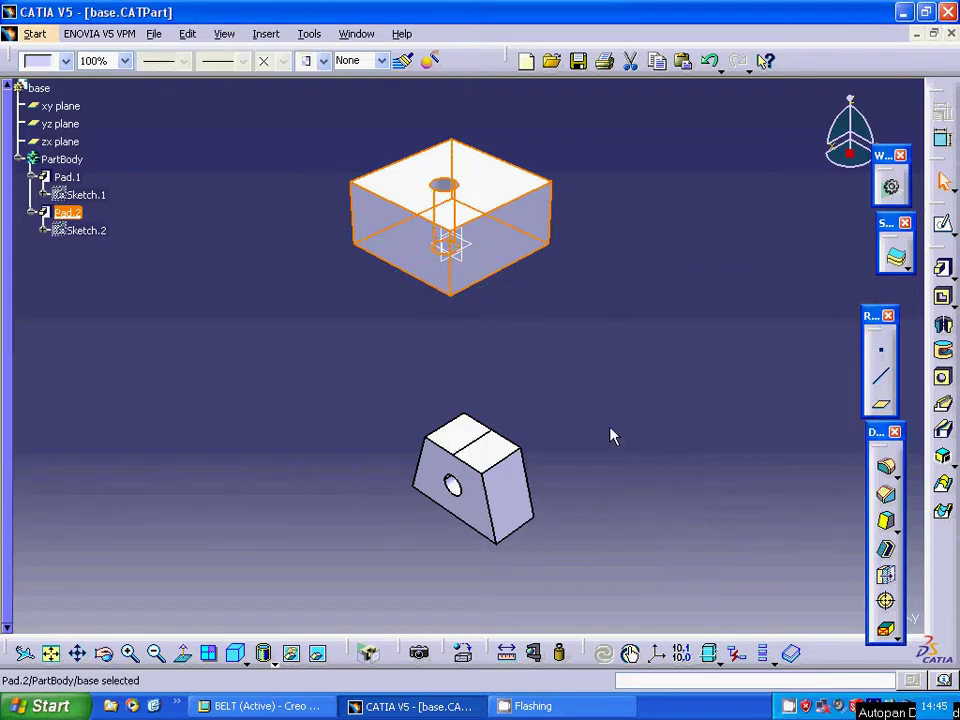
click(435, 357)
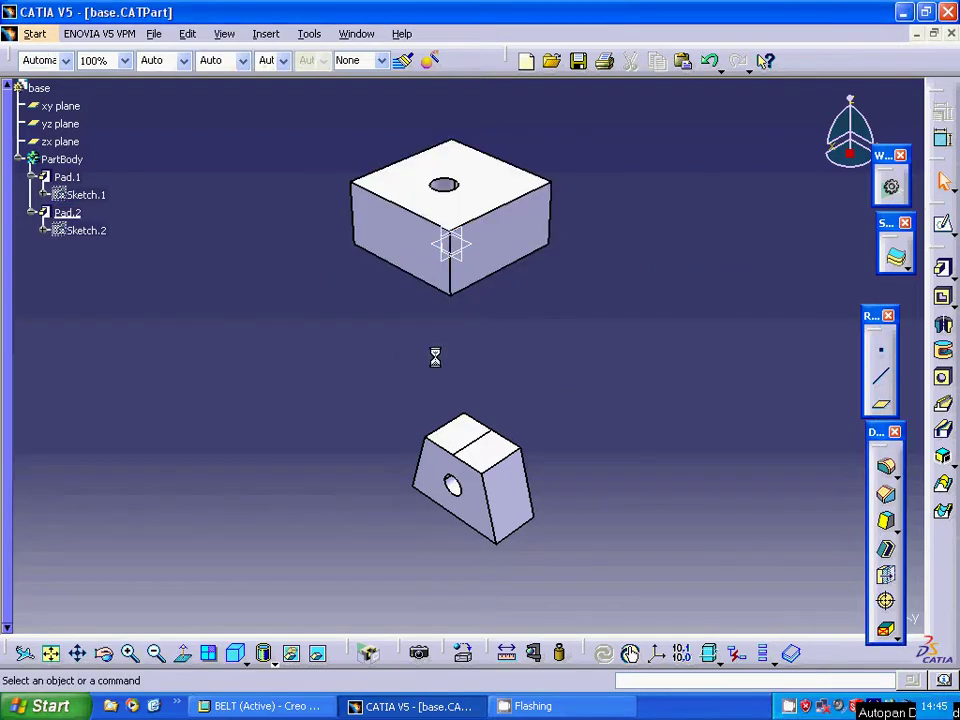
click(350, 35)
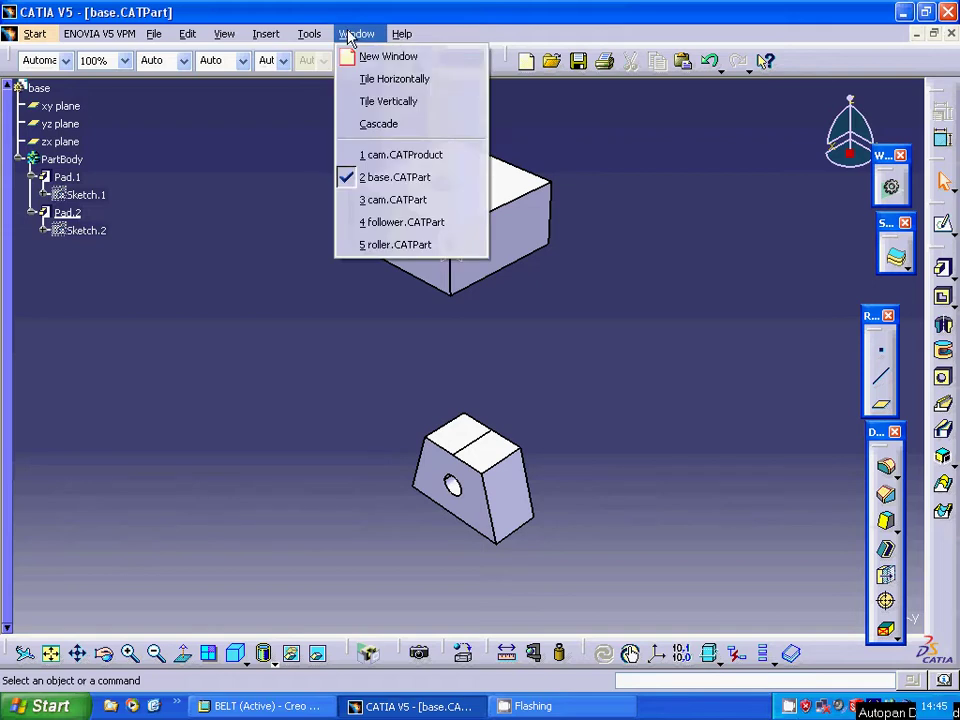
Switch to cam.CATPart and open its teardrop-shaped Sketch.1 for editing.
click(385, 199)
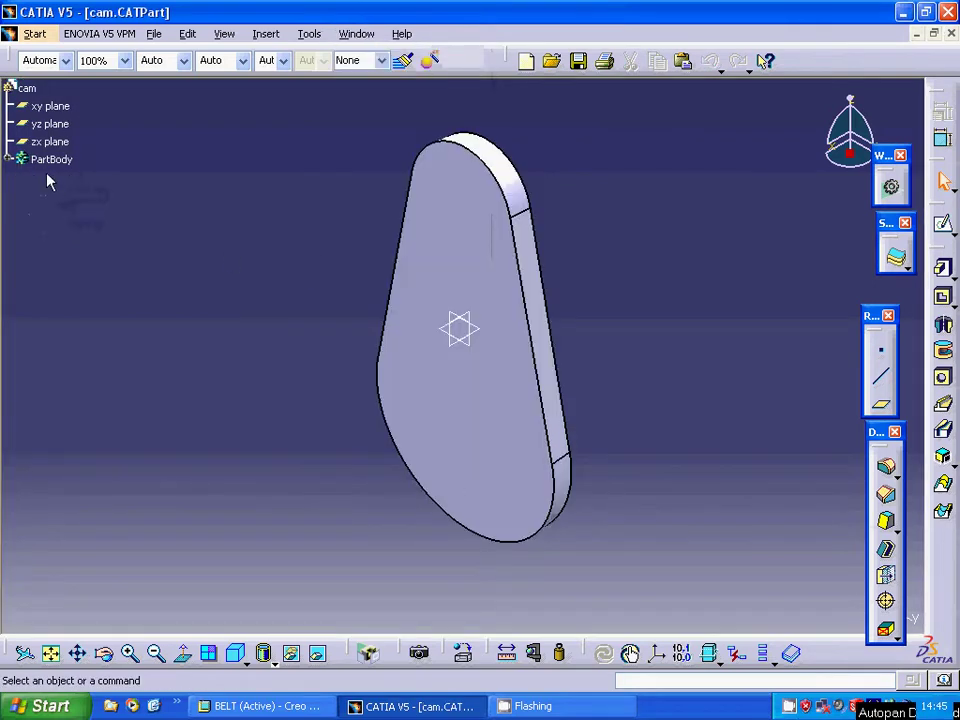
click(14, 160)
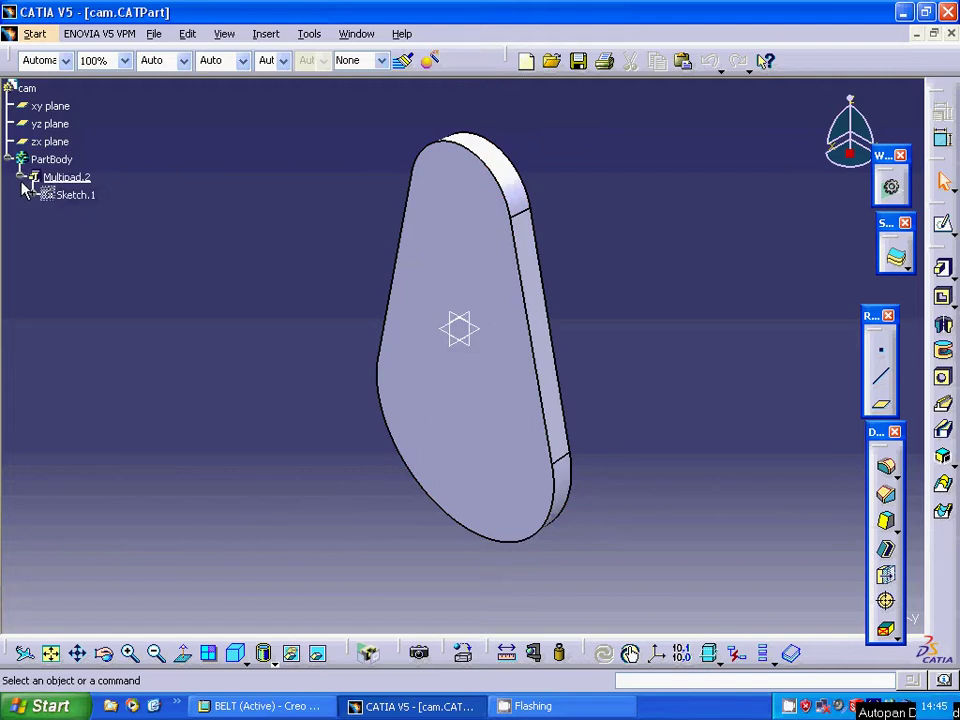
right_click(71, 204)
mouse_move(214, 568)
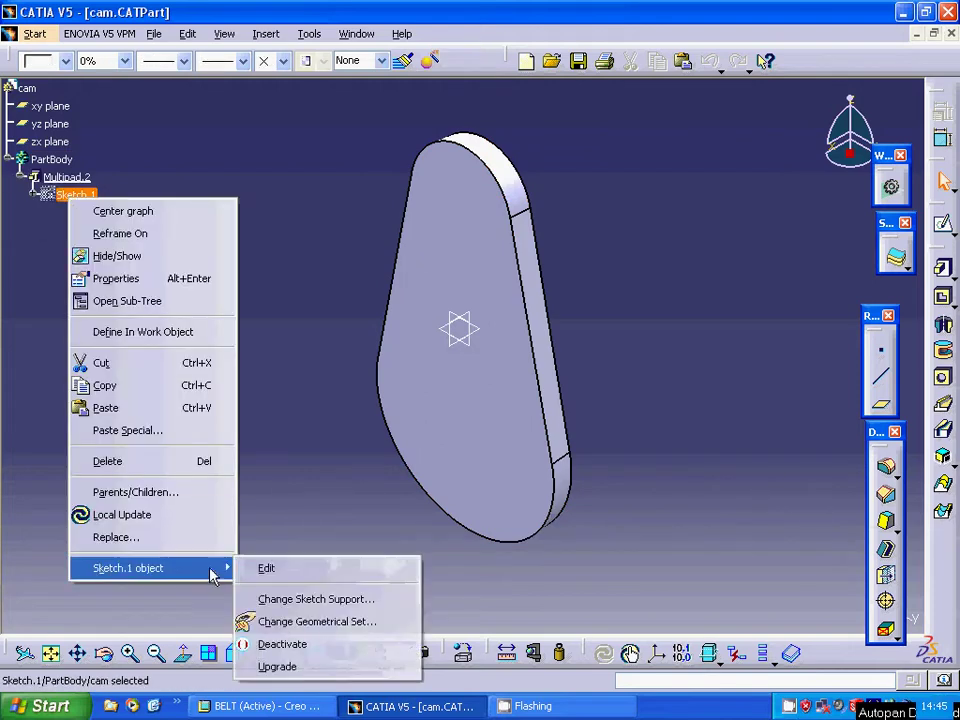
click(263, 568)
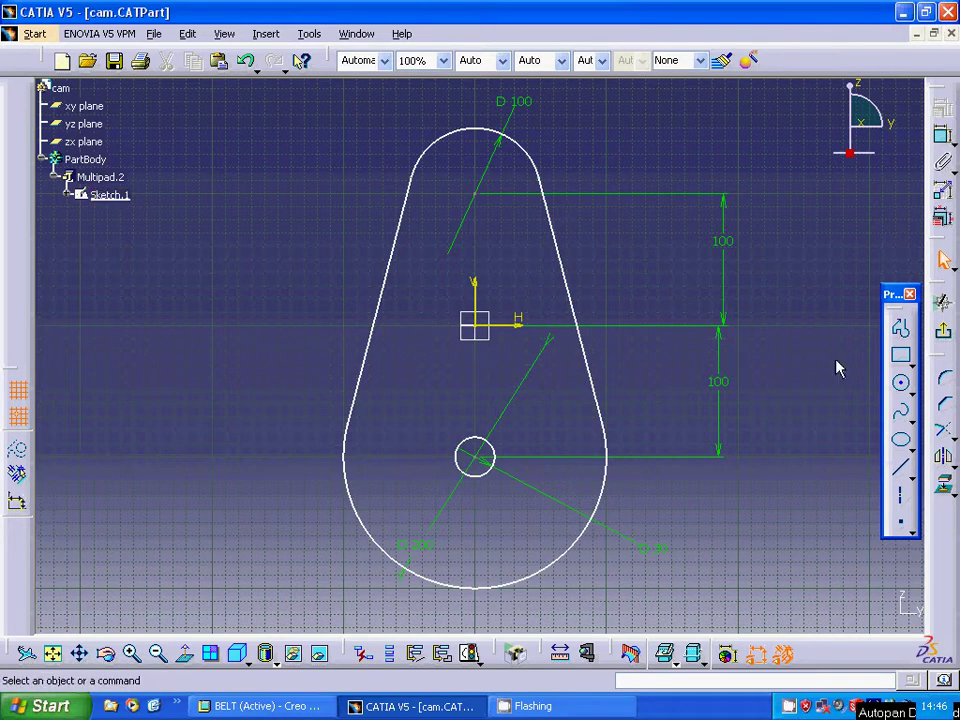
Pick Bi-Tangent Line from the Line flyout, then exit the cam sketch to 3D.
click(910, 474)
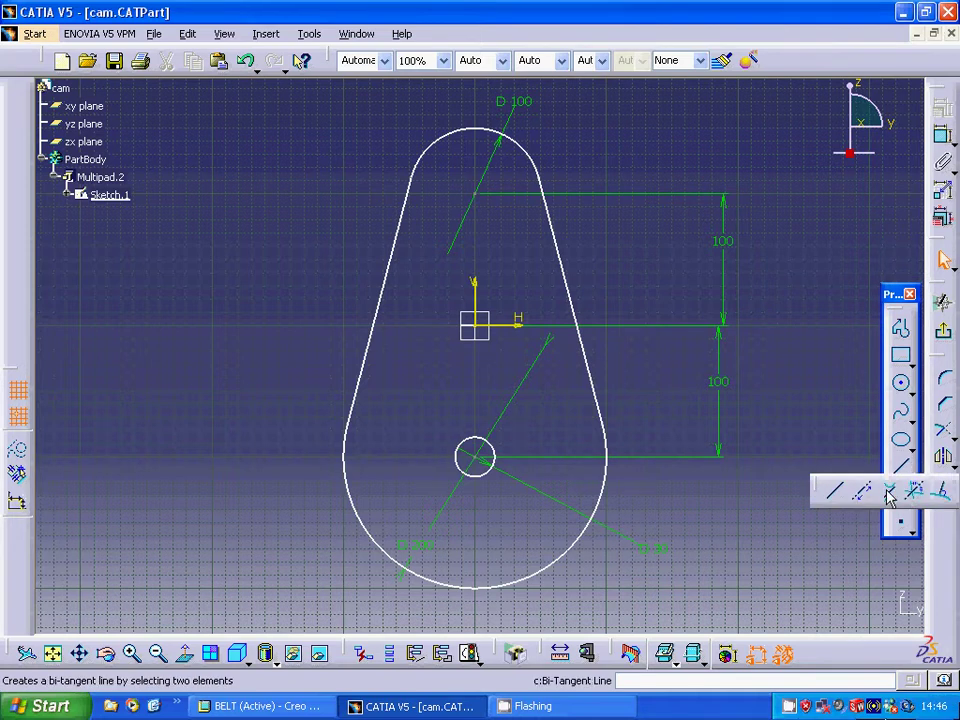
click(889, 492)
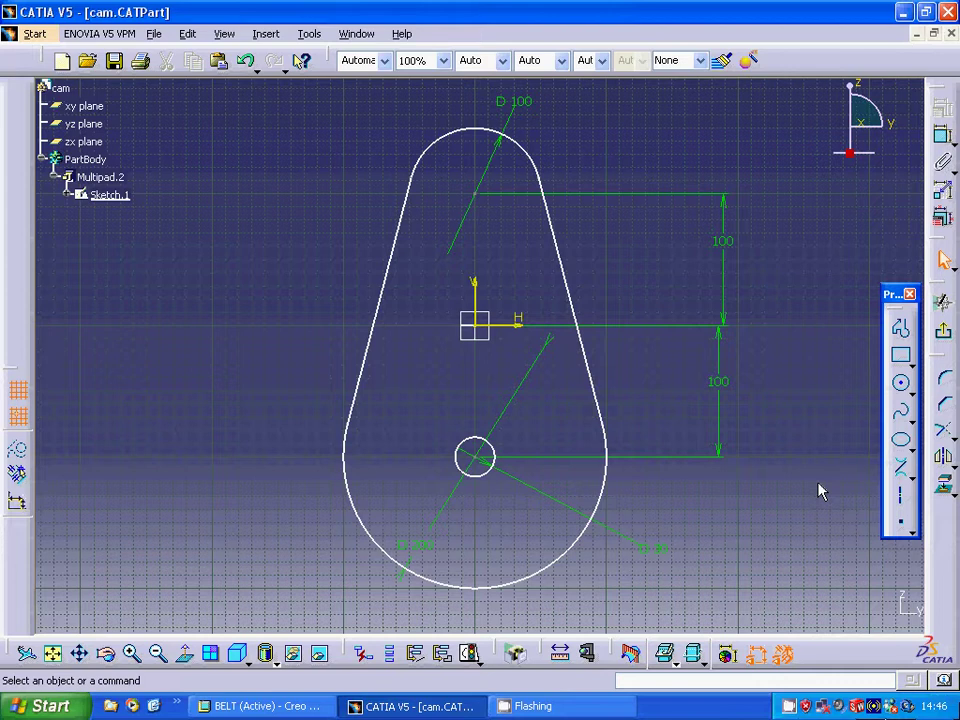
click(945, 338)
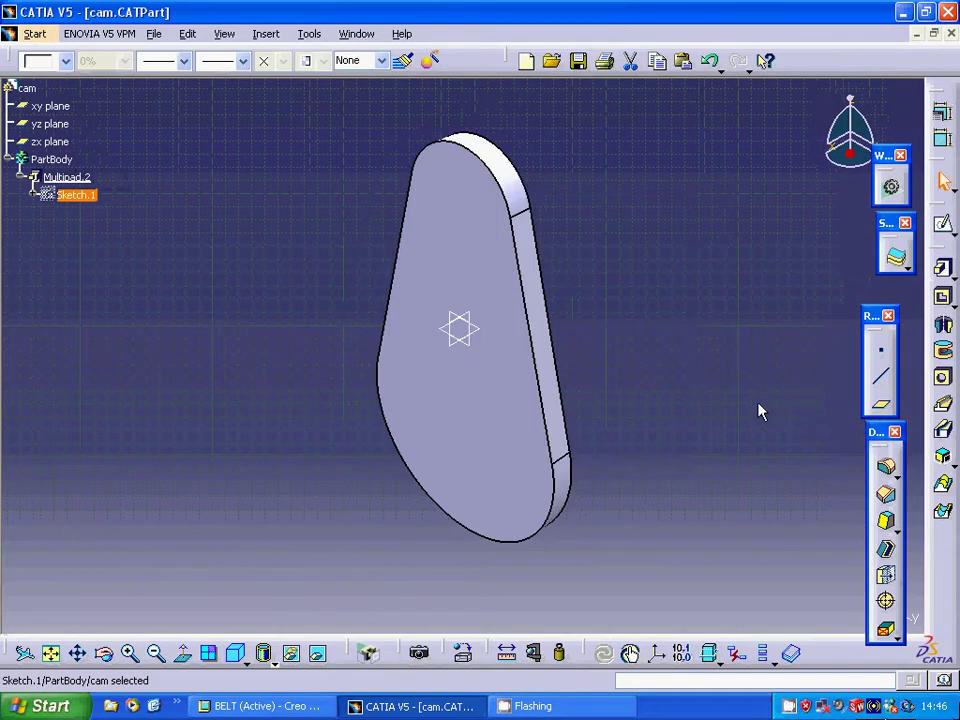
Review Multipad.2's two domains, 20 mm and 70 mm thick, and cancel without changes.
right_click(66, 182)
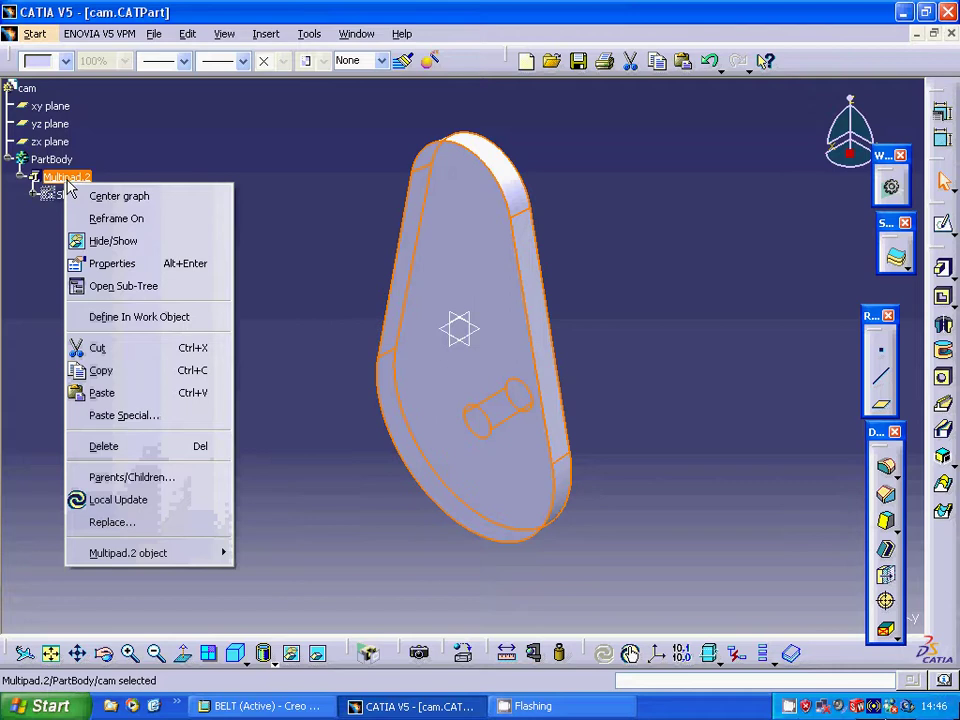
mouse_move(122, 555)
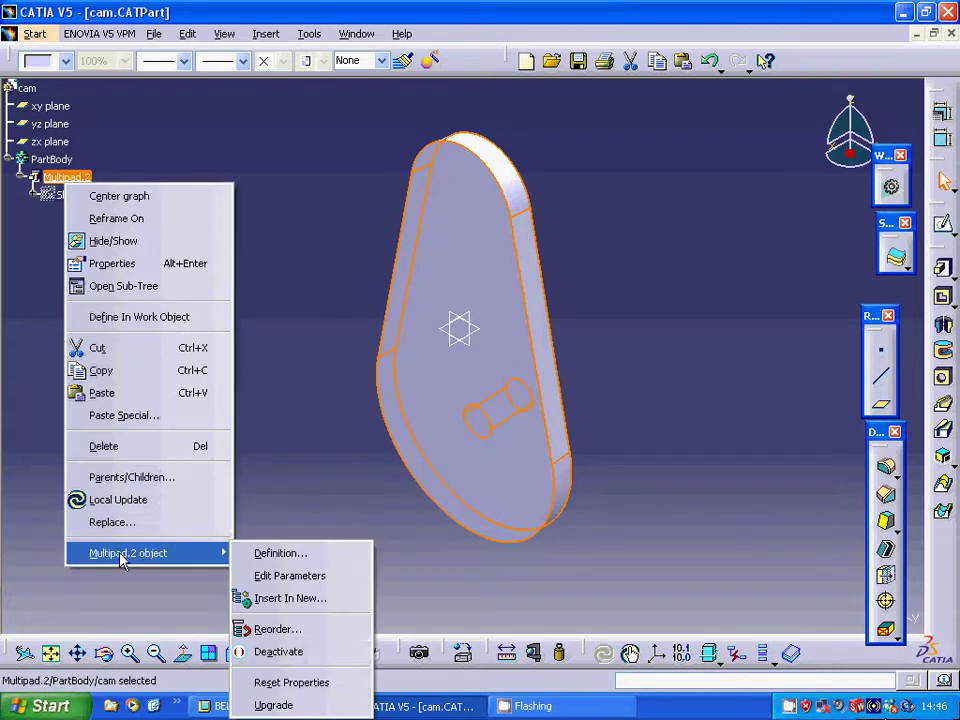
click(281, 553)
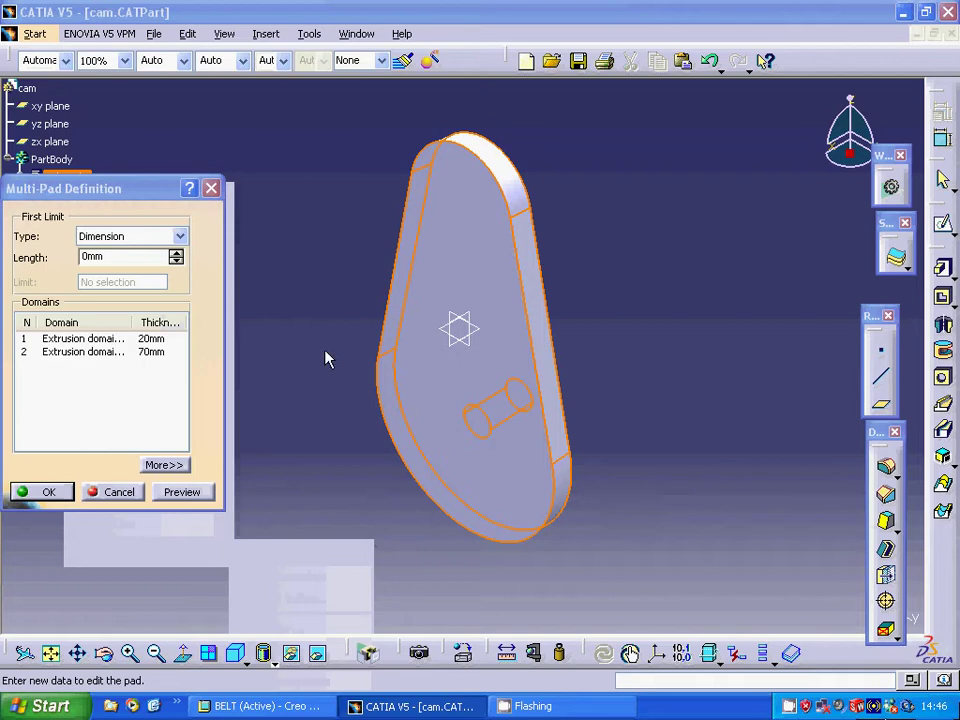
click(119, 342)
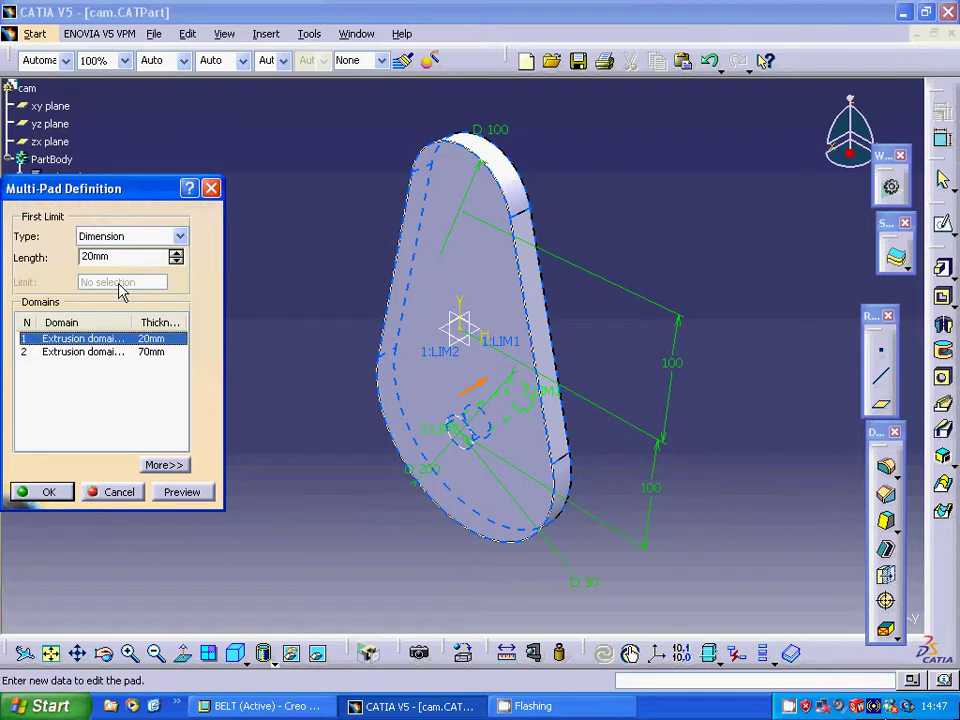
click(112, 352)
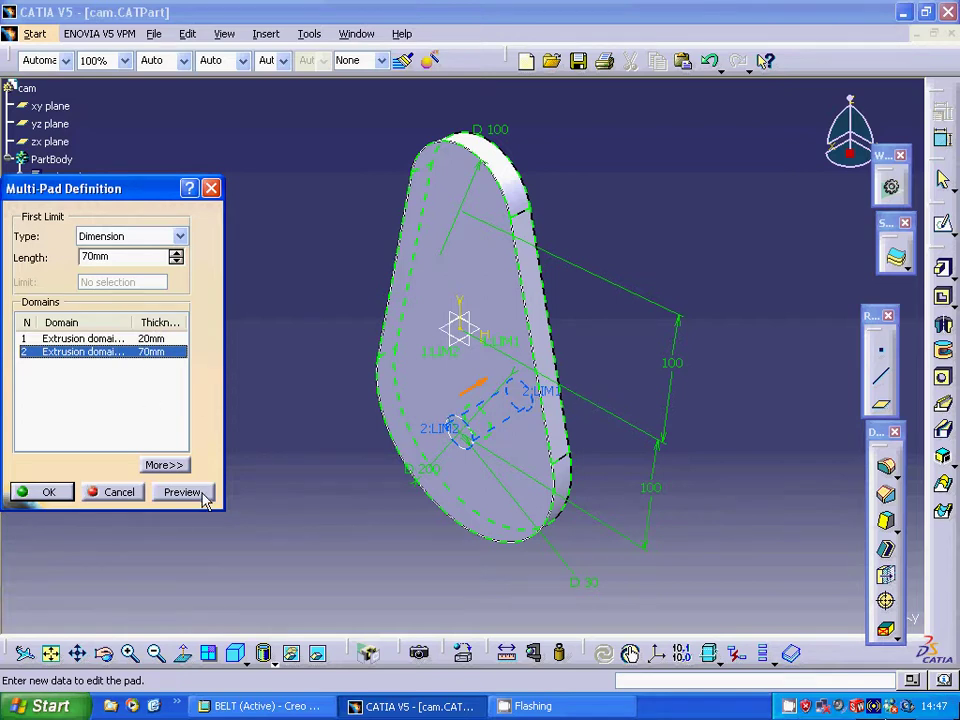
click(117, 493)
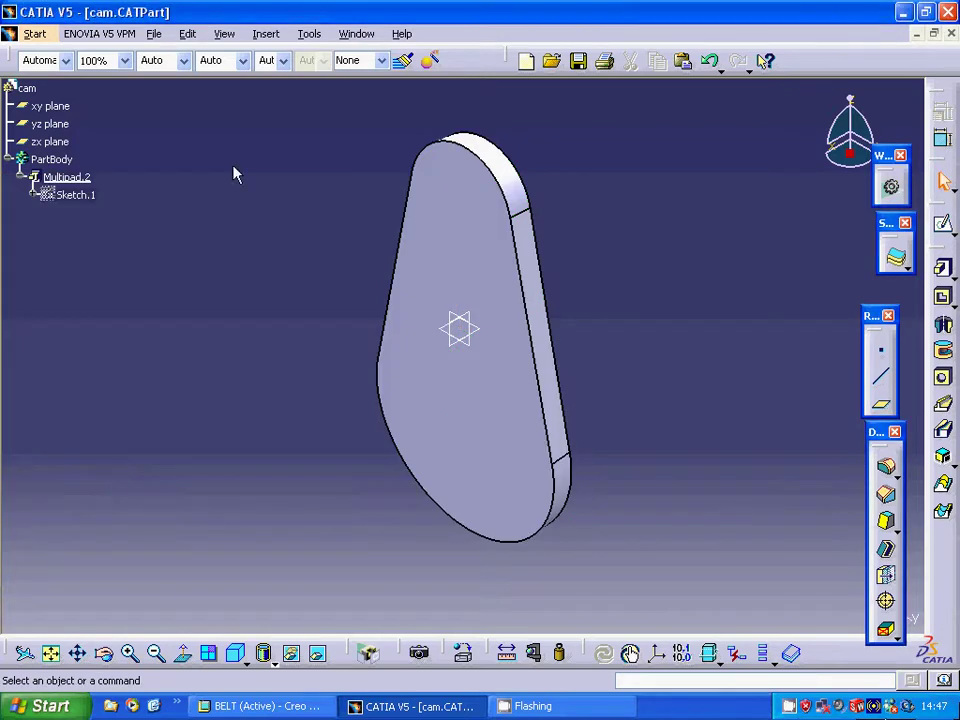
click(355, 33)
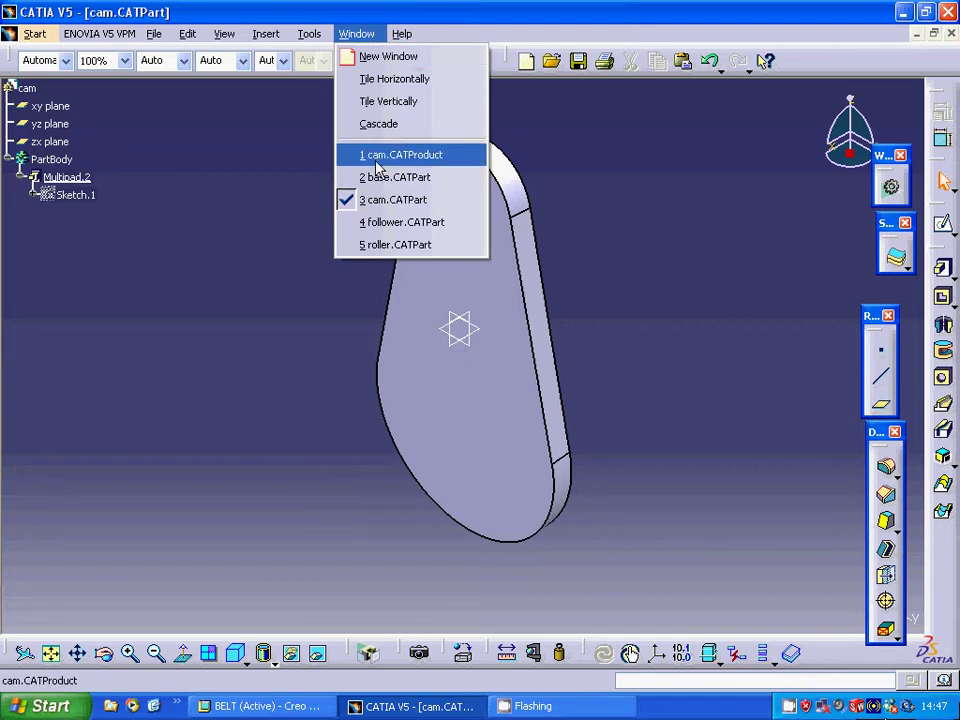
Switch to follower.CATPart and view its rod Sketch.1, then exit the sketch.
click(376, 222)
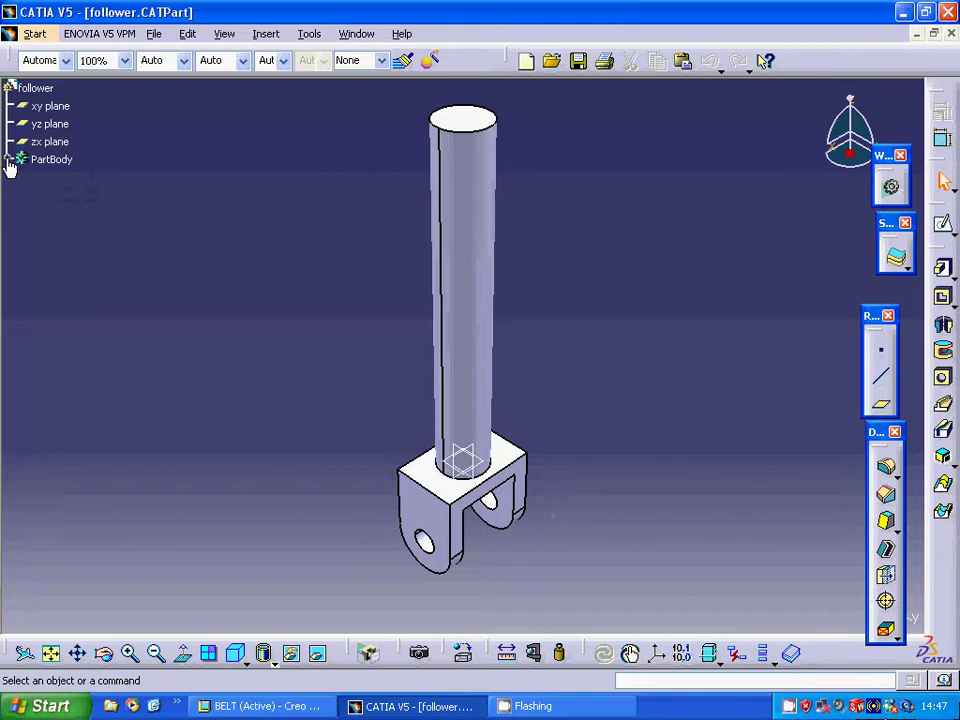
click(8, 160)
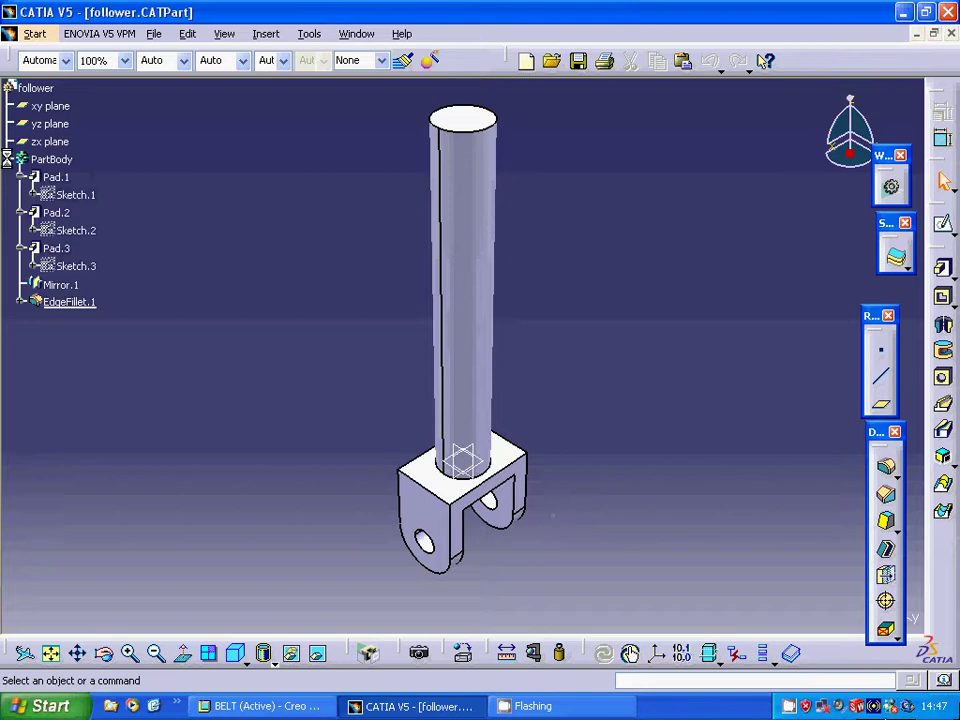
right_click(76, 198)
mouse_move(141, 565)
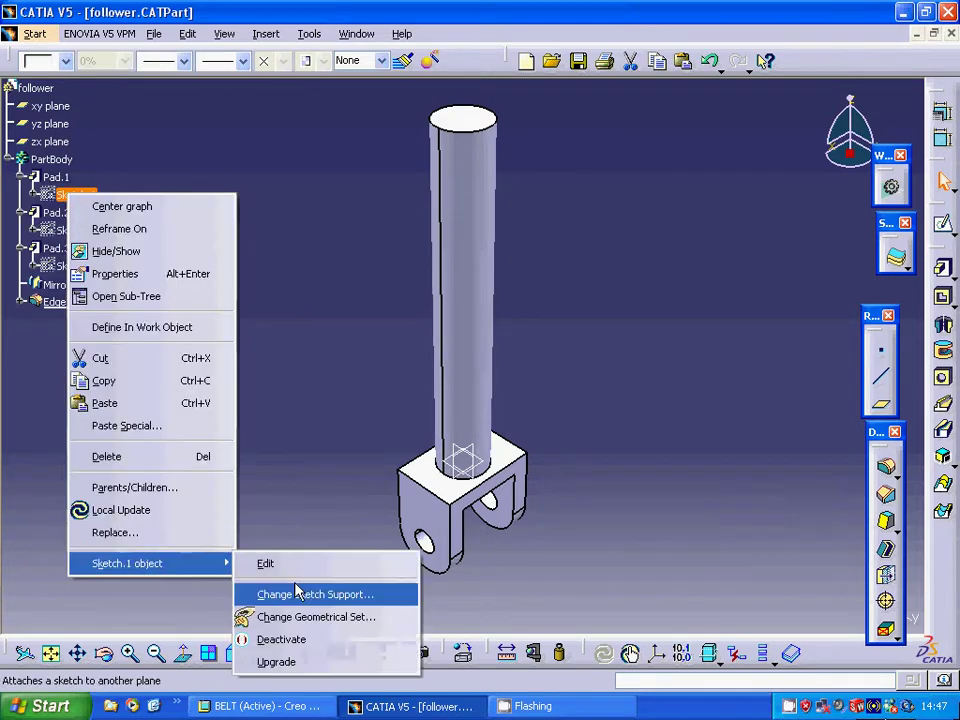
click(285, 568)
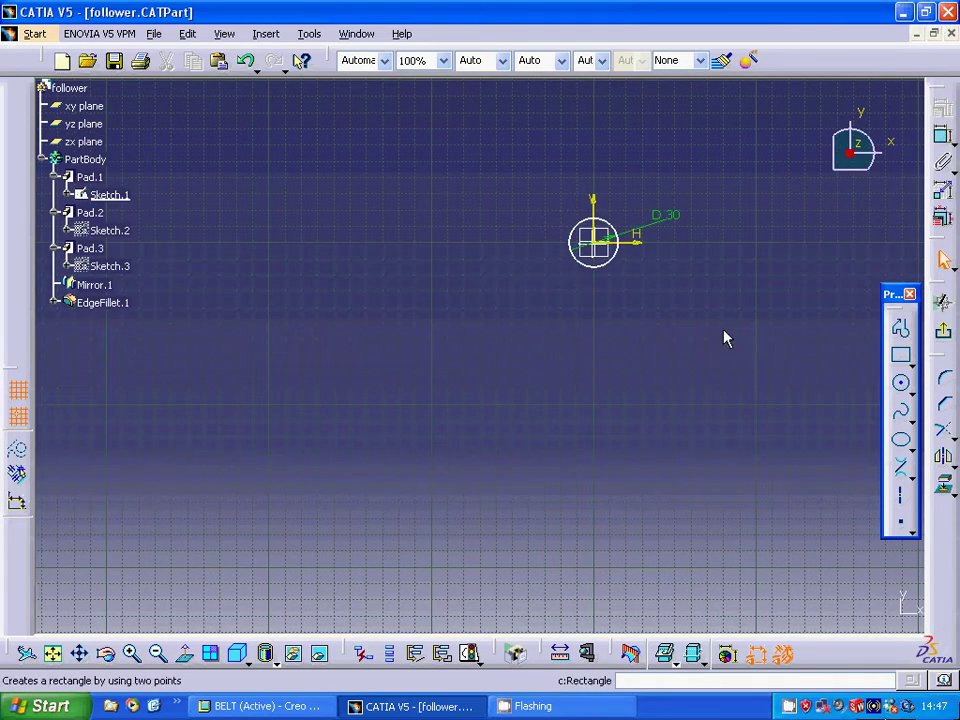
click(940, 336)
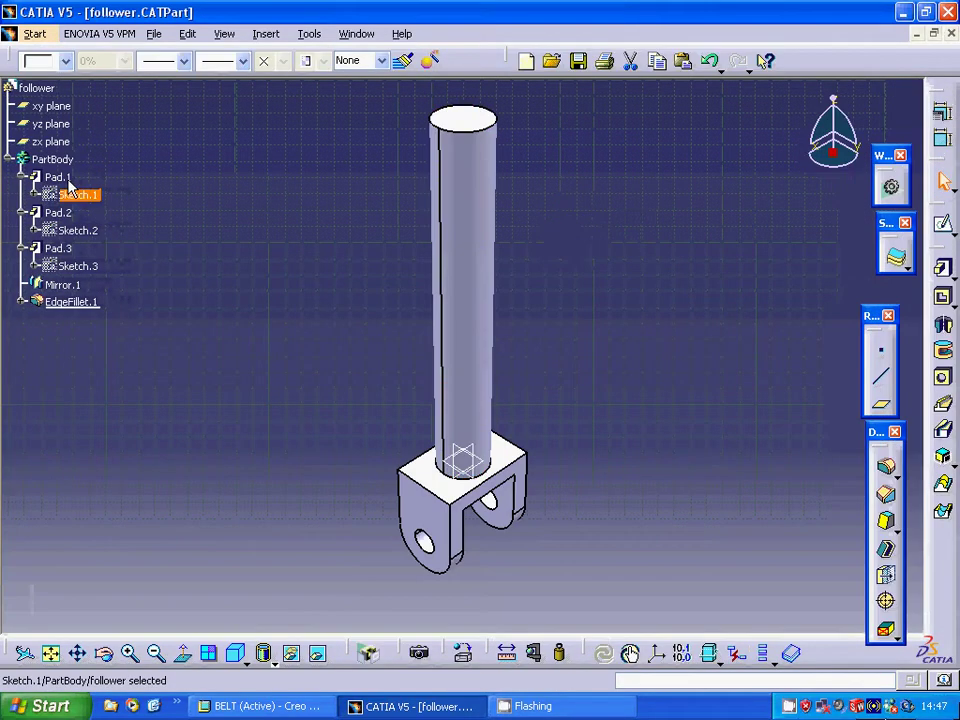
Check Pad.1's 200 mm length in its definition and cancel unchanged.
right_click(62, 177)
mouse_move(230, 549)
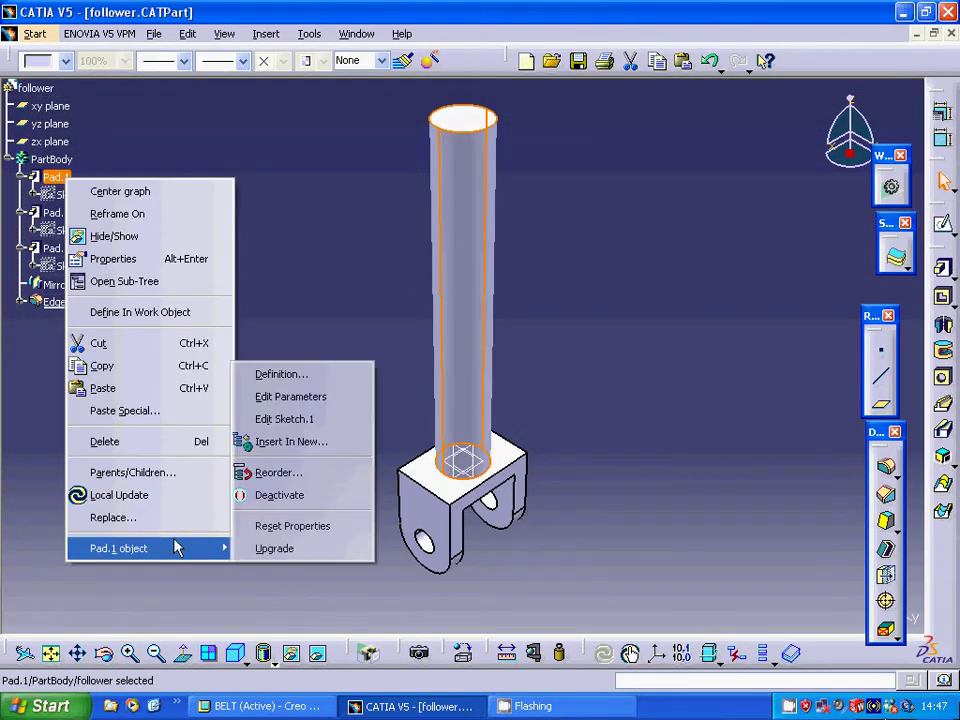
click(288, 375)
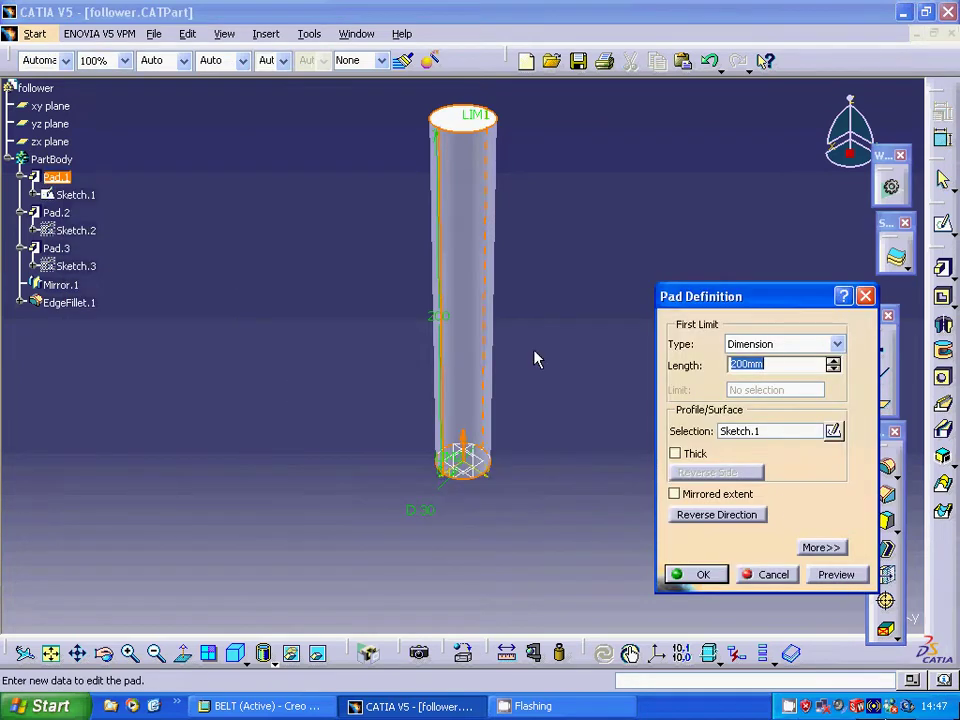
click(772, 578)
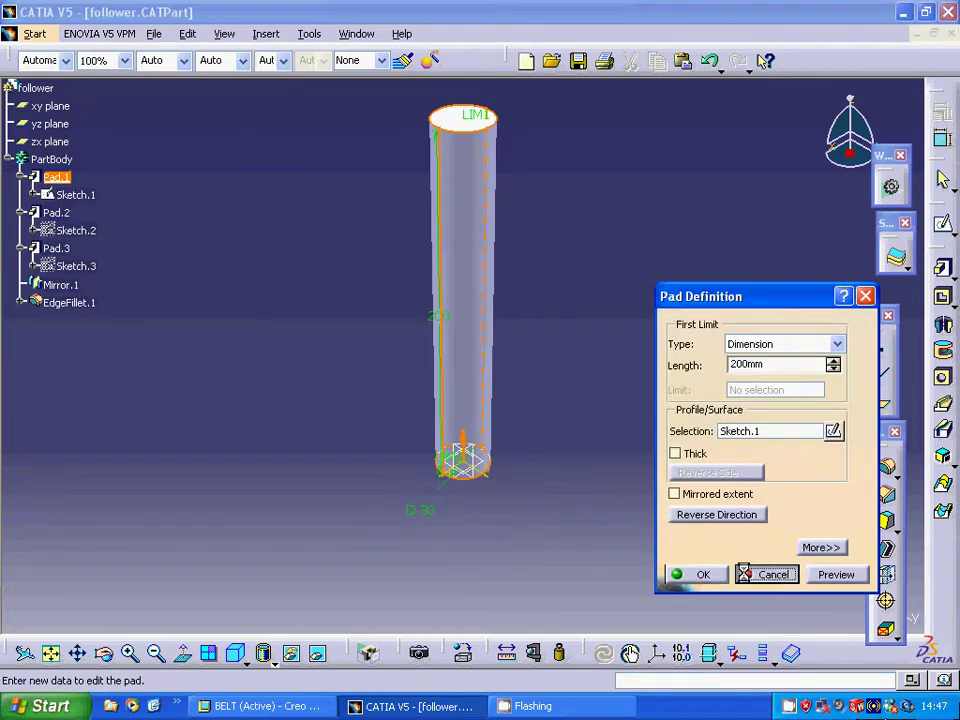
Inspect the follower's Sketch.2 profile from the Top view, then exit the sketch.
right_click(73, 232)
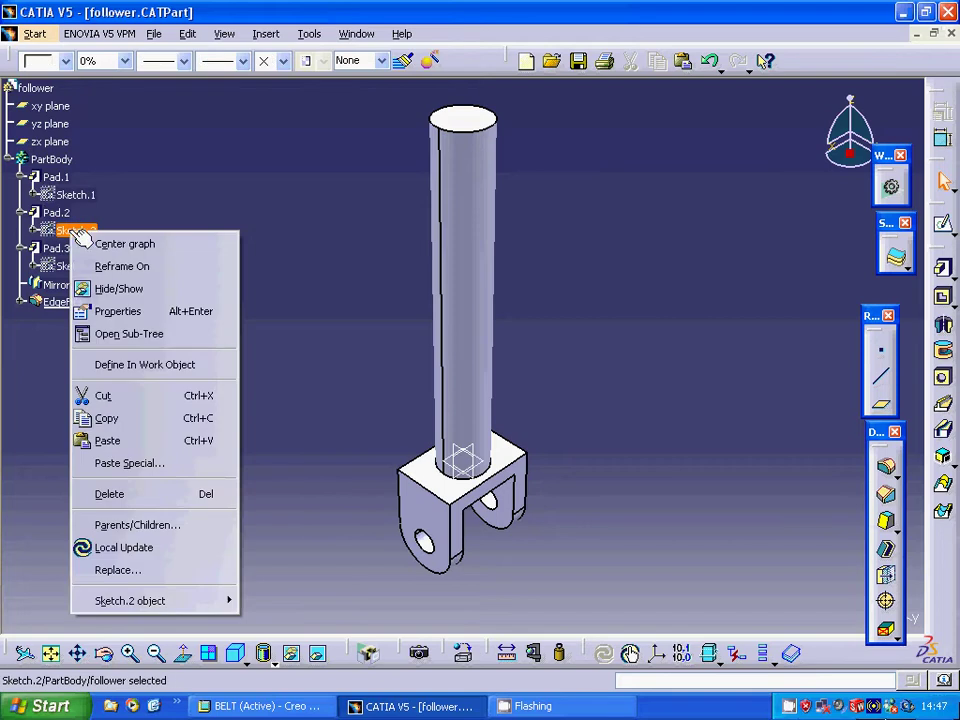
mouse_move(163, 602)
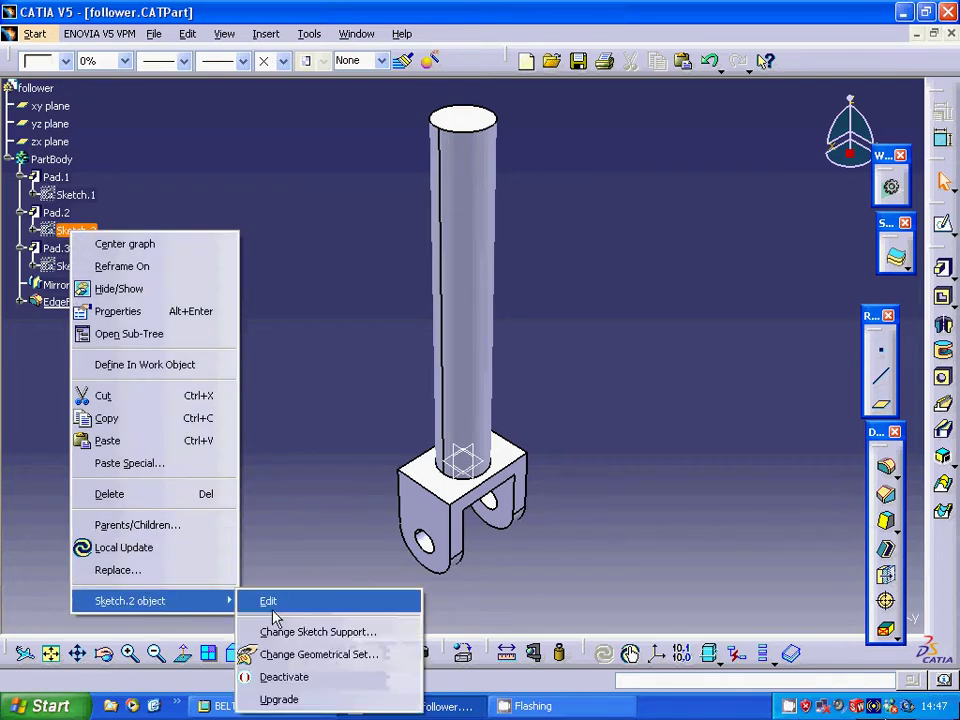
click(273, 603)
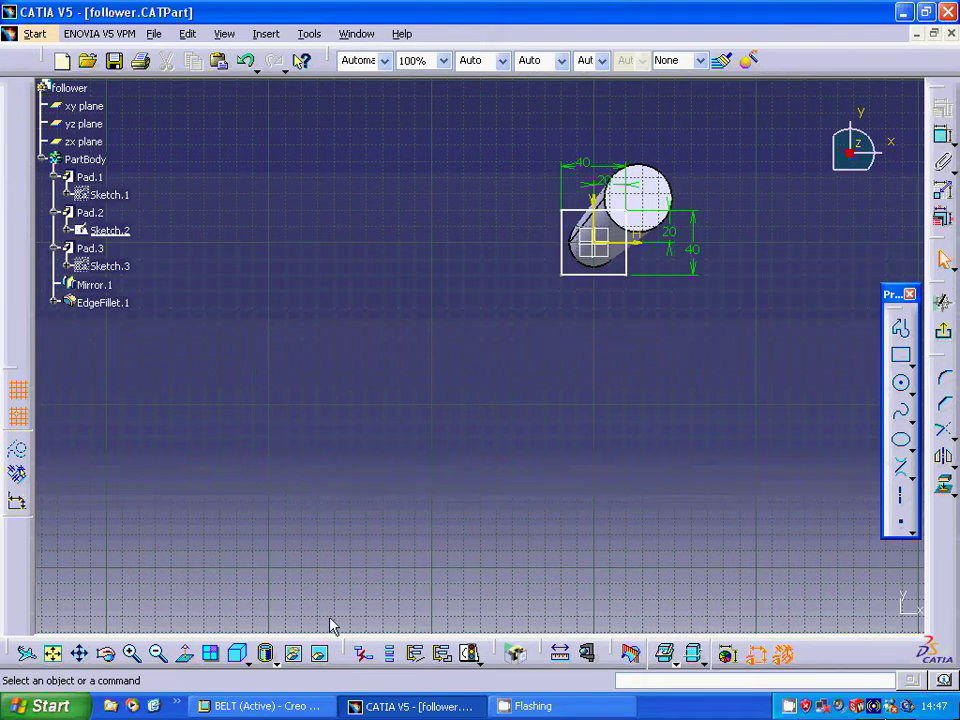
click(245, 661)
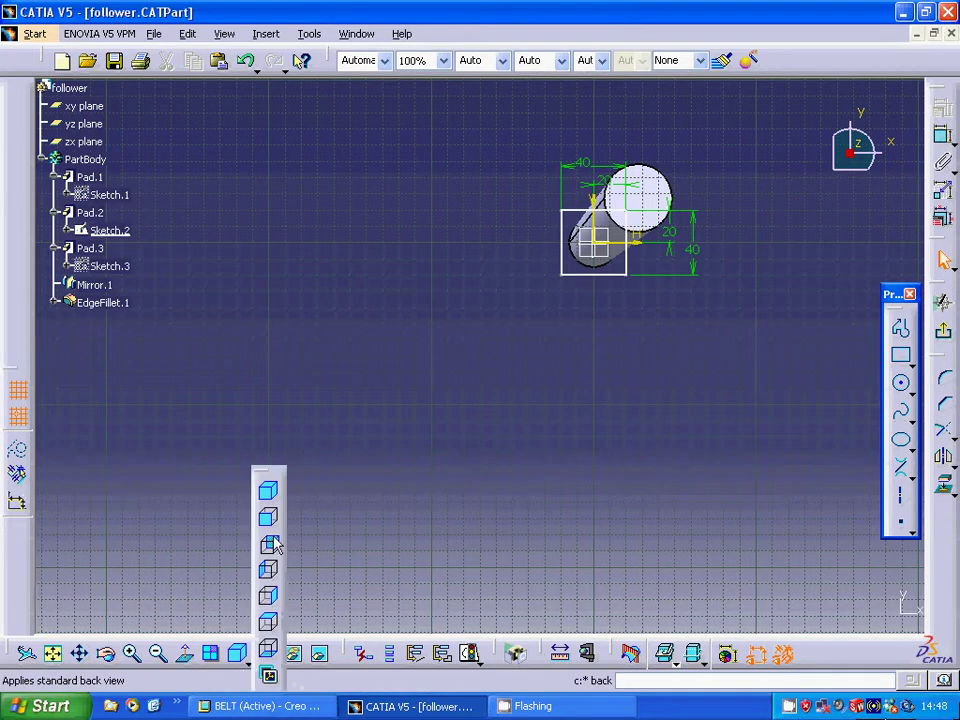
click(267, 628)
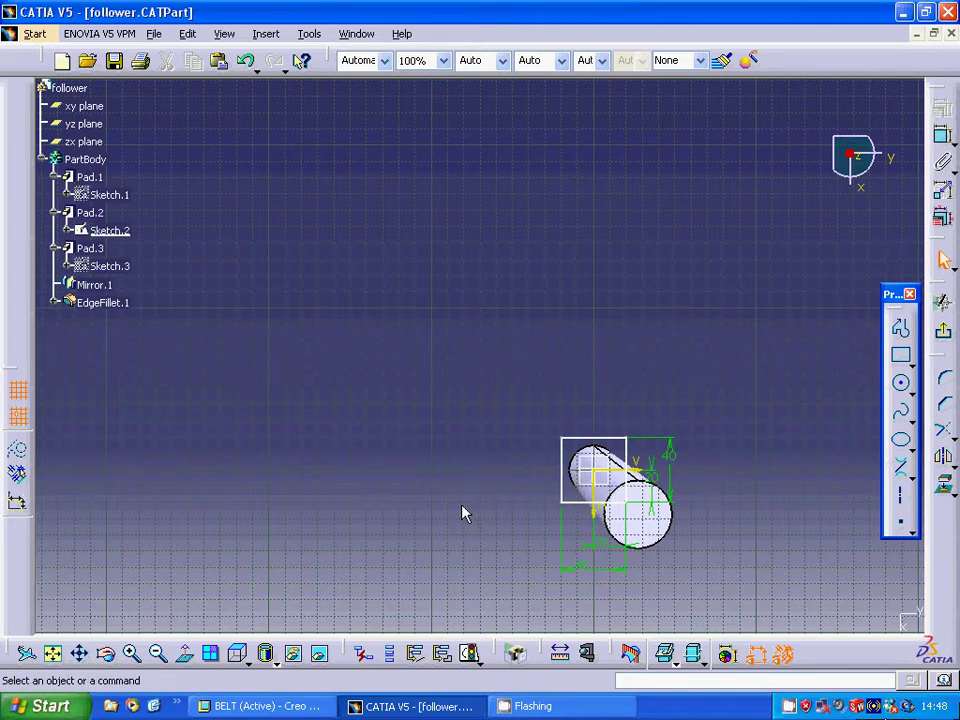
click(943, 330)
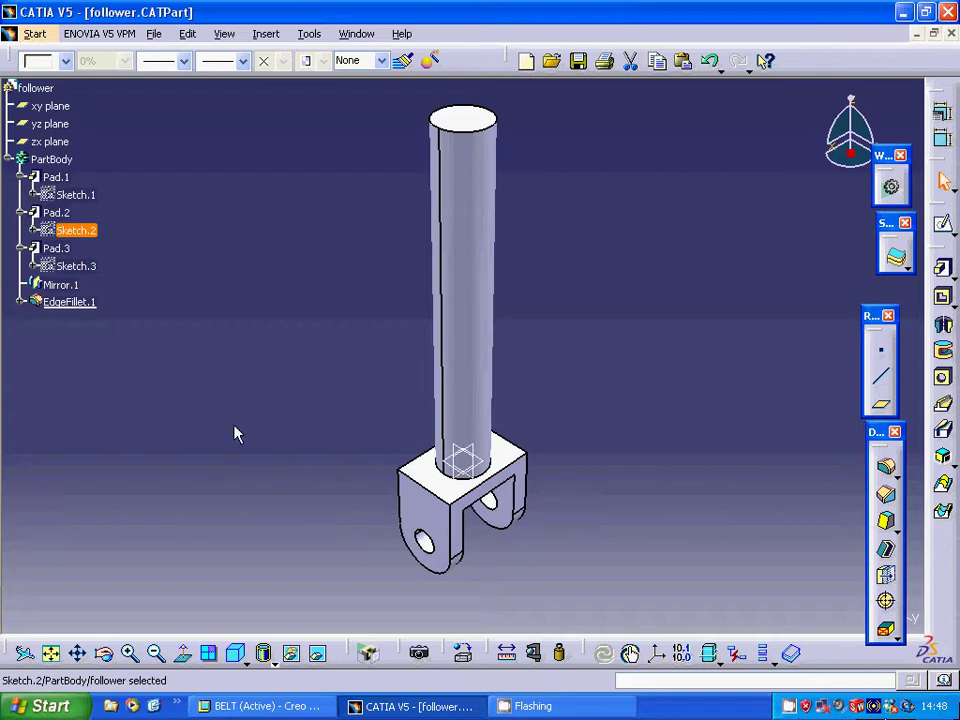
right_click(78, 267)
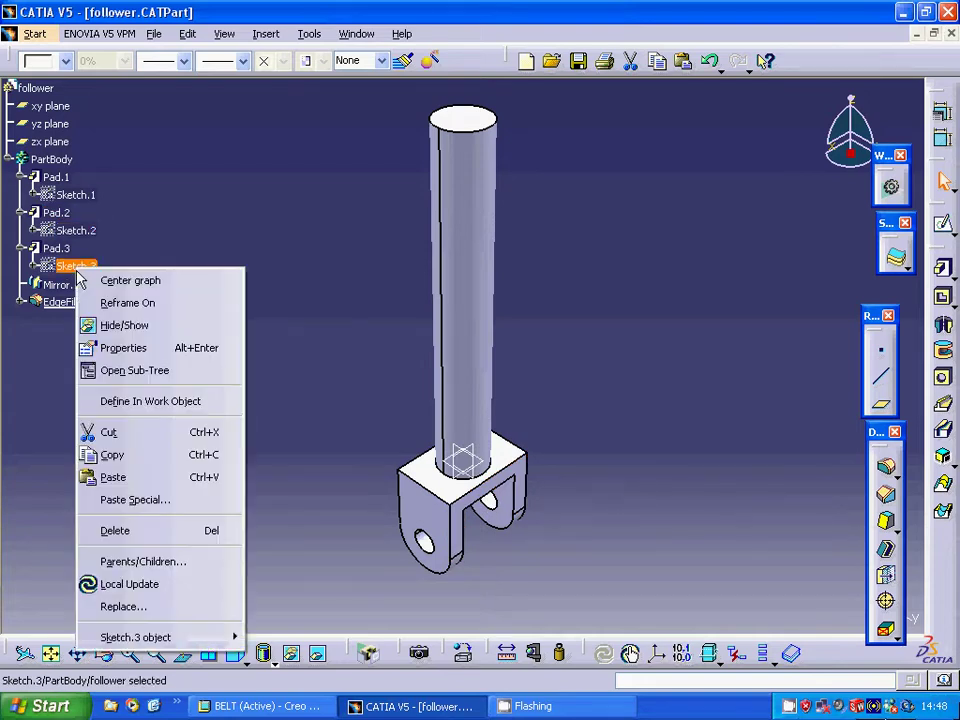
mouse_move(145, 643)
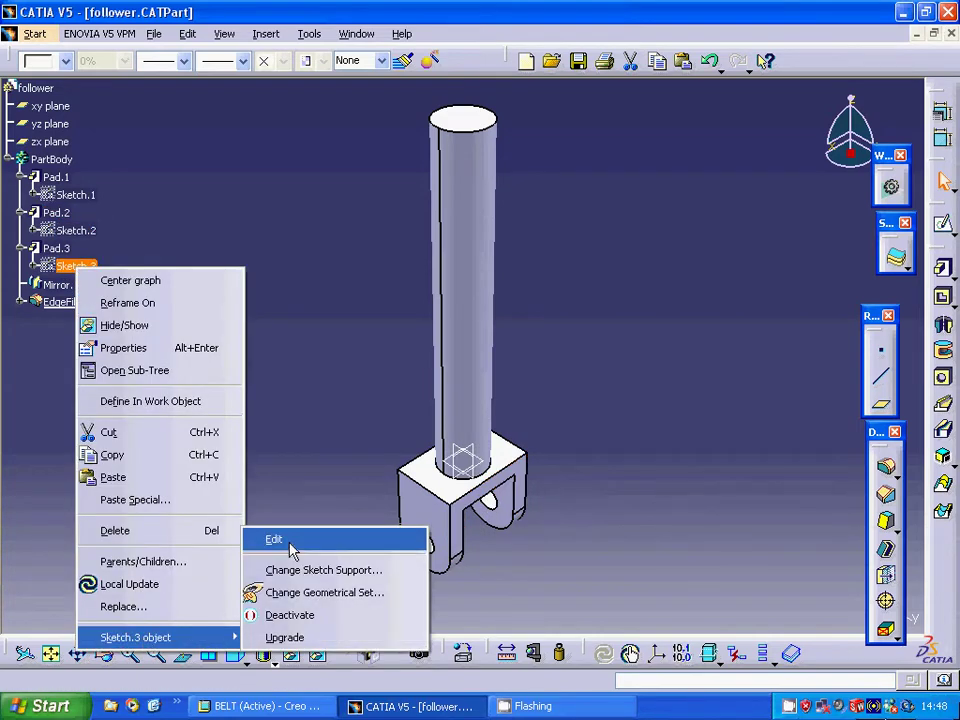
click(274, 540)
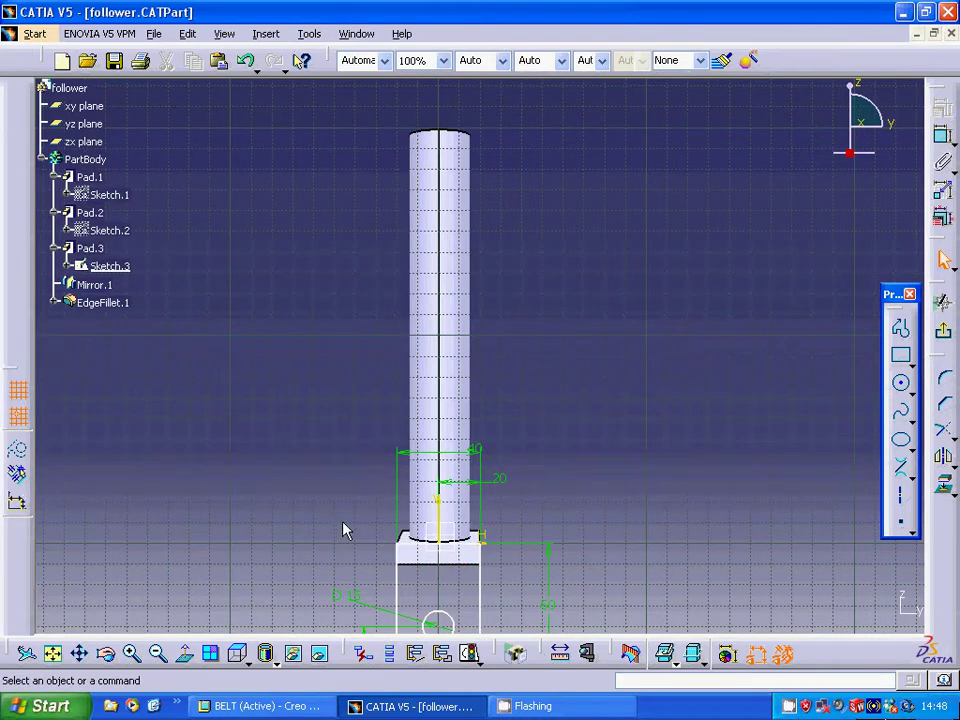
middle_drag(342, 530, 336, 418)
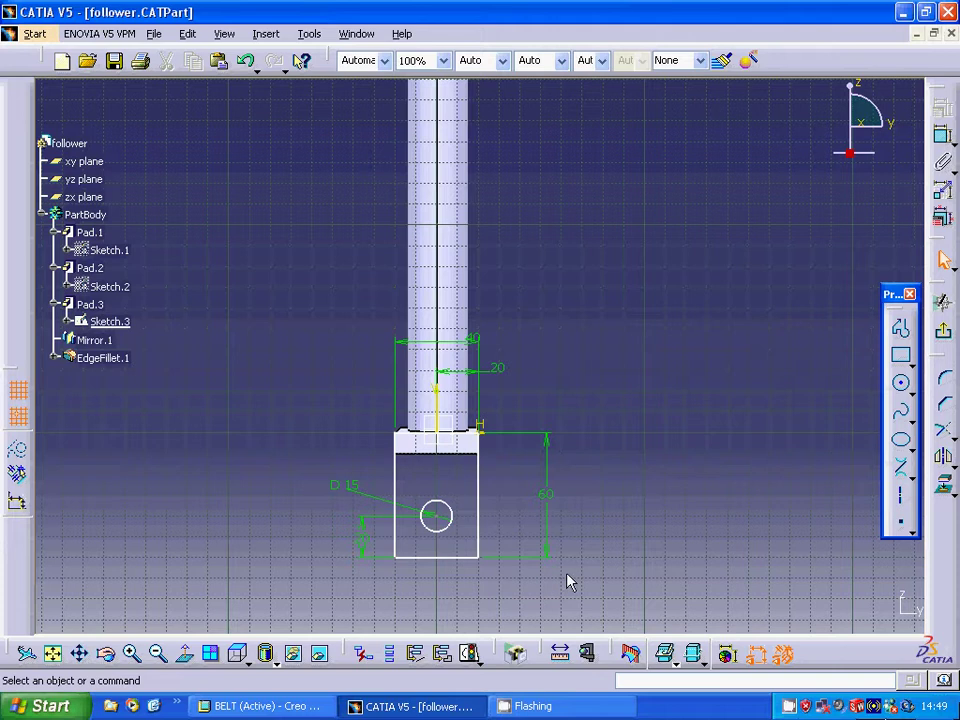
click(943, 260)
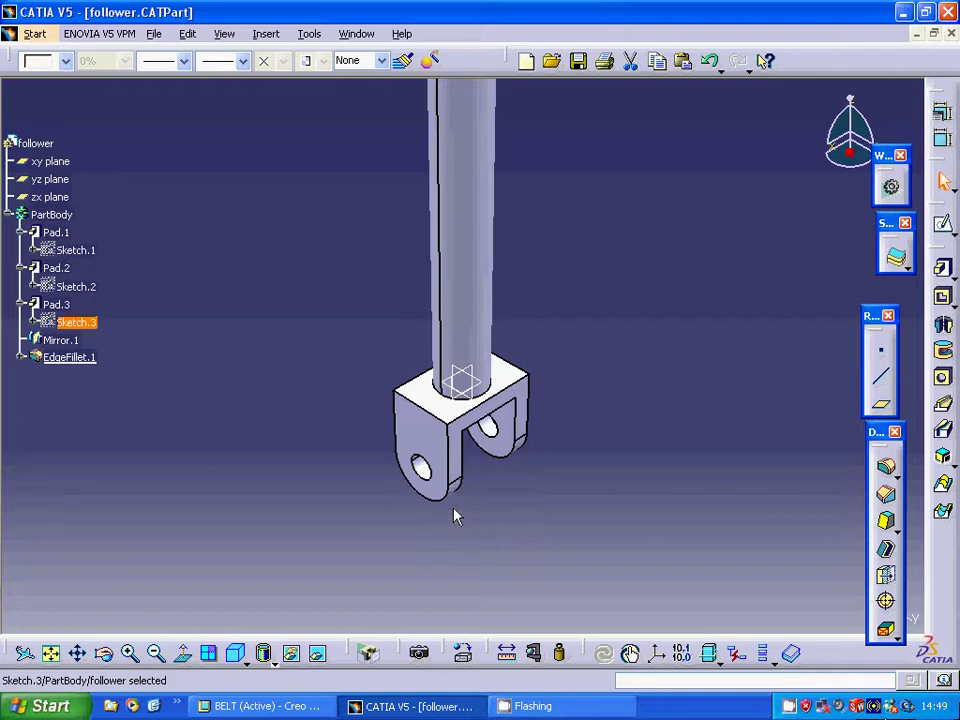
Switch to roller.CATPart, view its Sketch.1, and exit back to the 3D part.
click(357, 35)
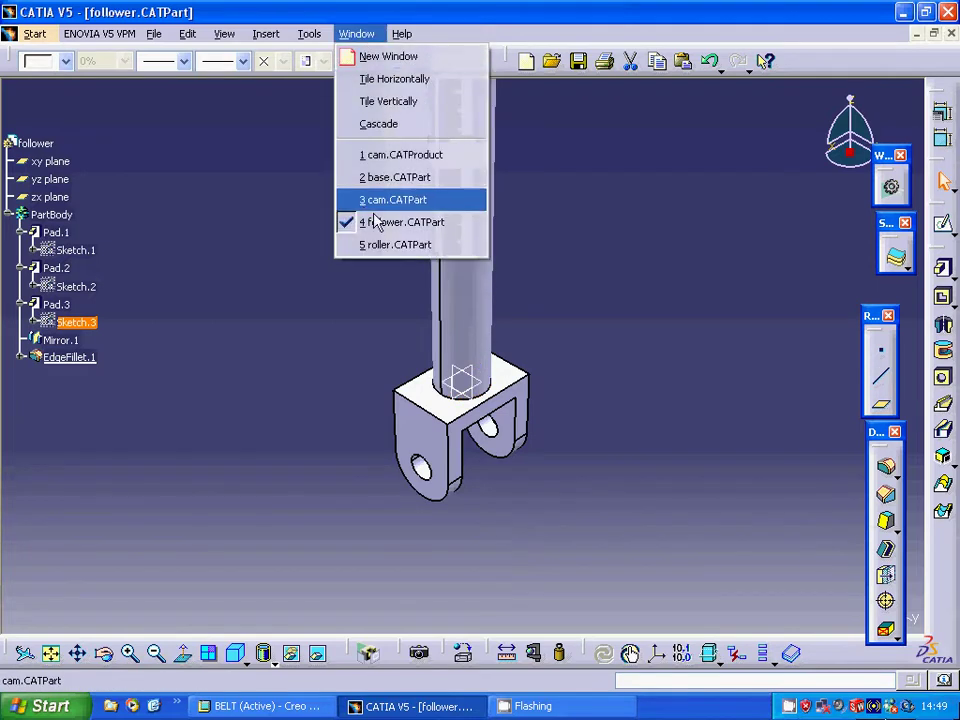
click(390, 247)
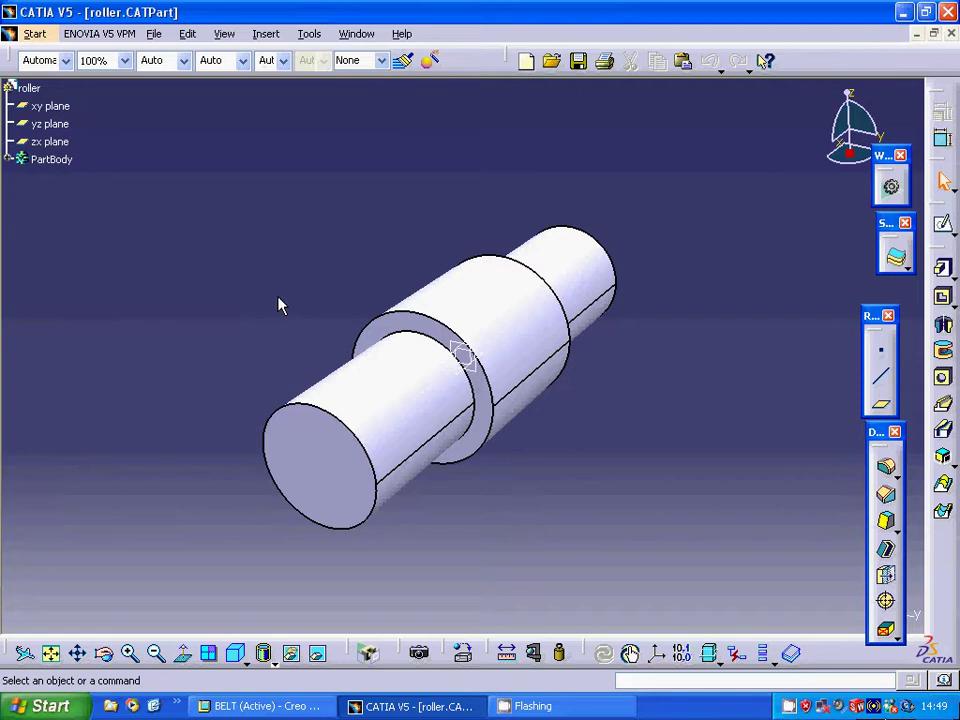
click(16, 161)
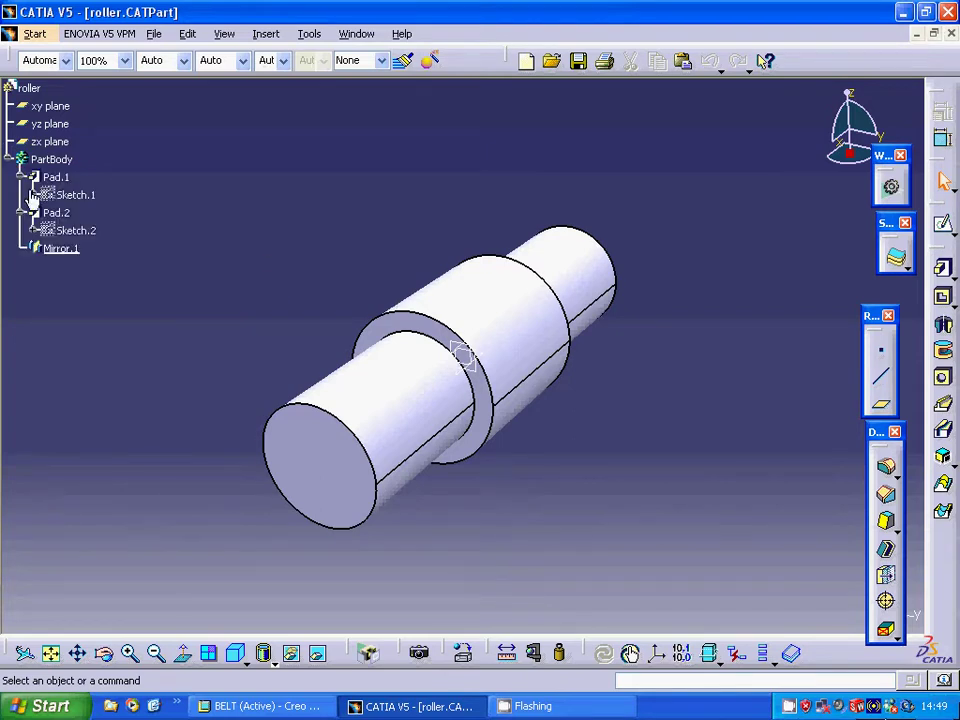
right_click(86, 200)
mouse_move(163, 564)
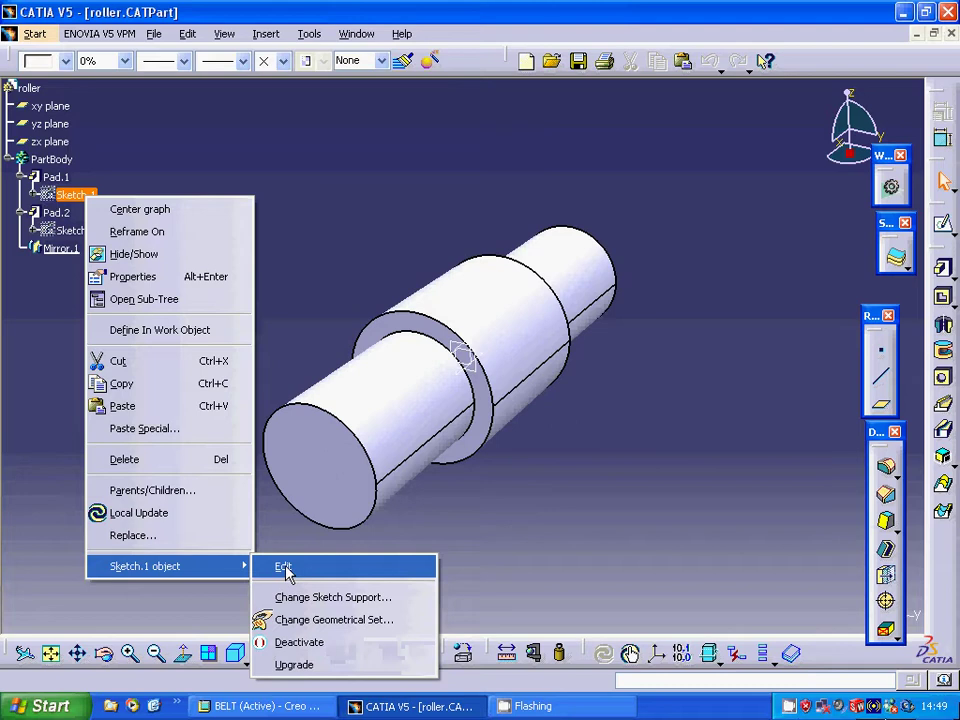
click(280, 568)
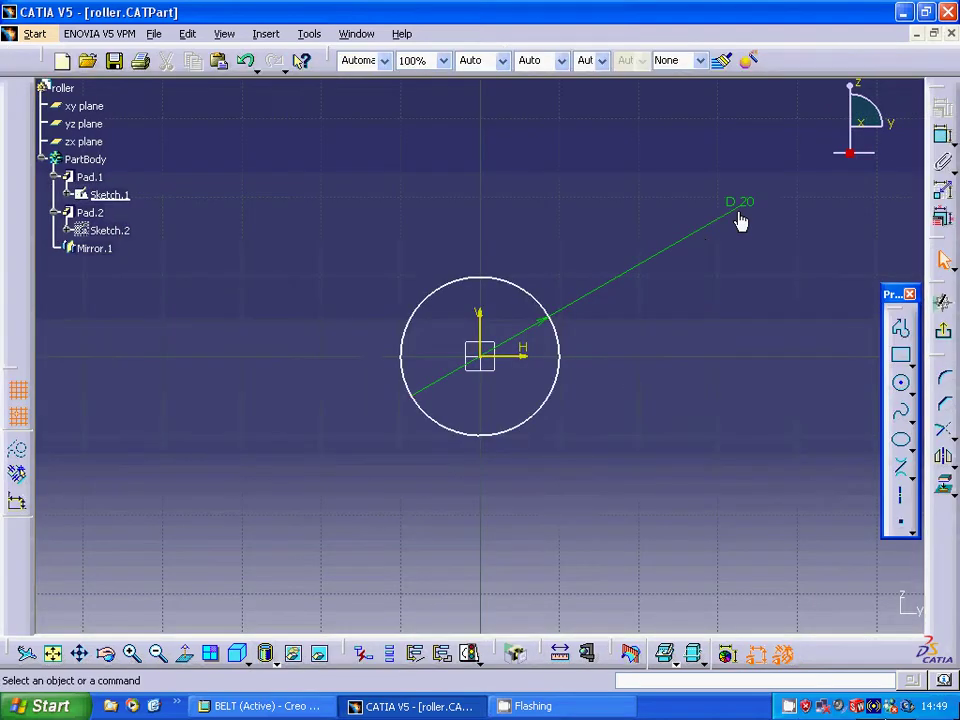
click(942, 330)
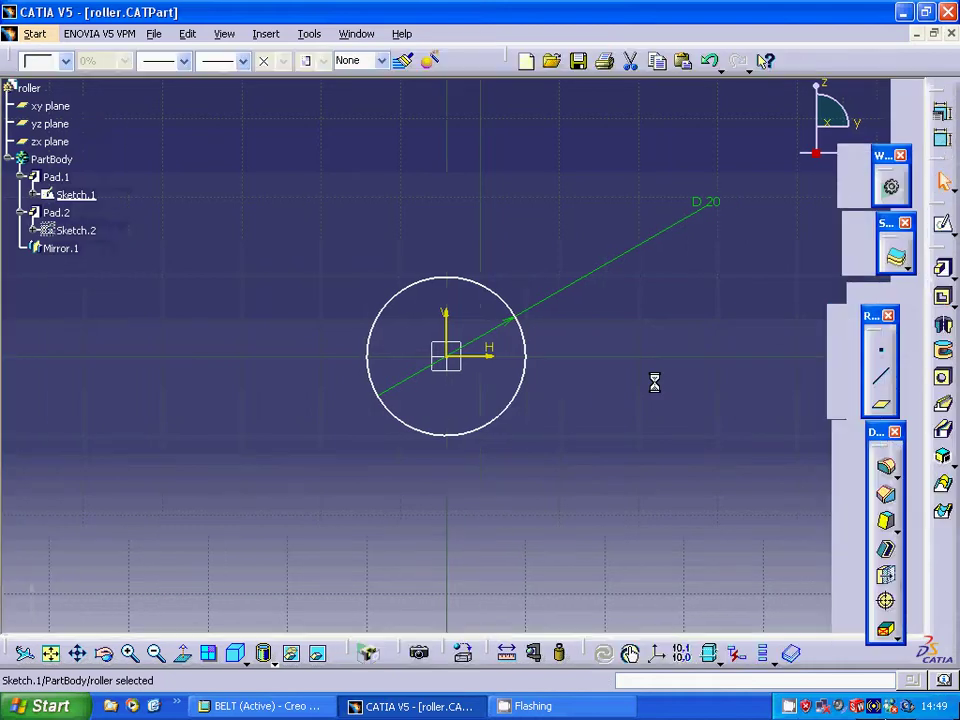
Check Pad.1's 10 mm lengths in its definition and cancel unchanged.
right_click(60, 178)
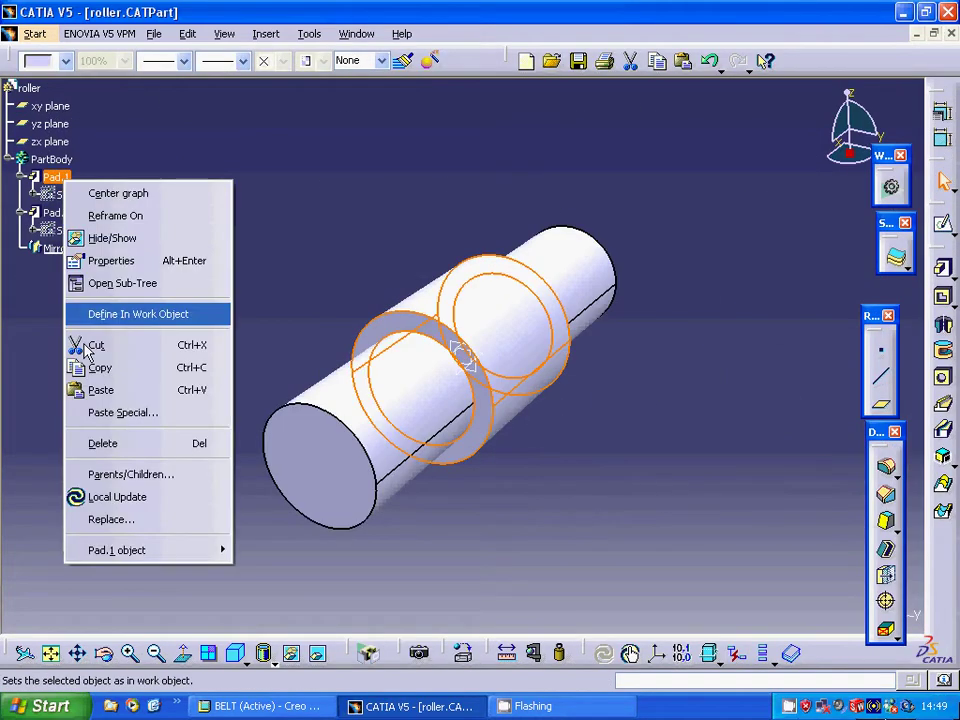
mouse_move(127, 560)
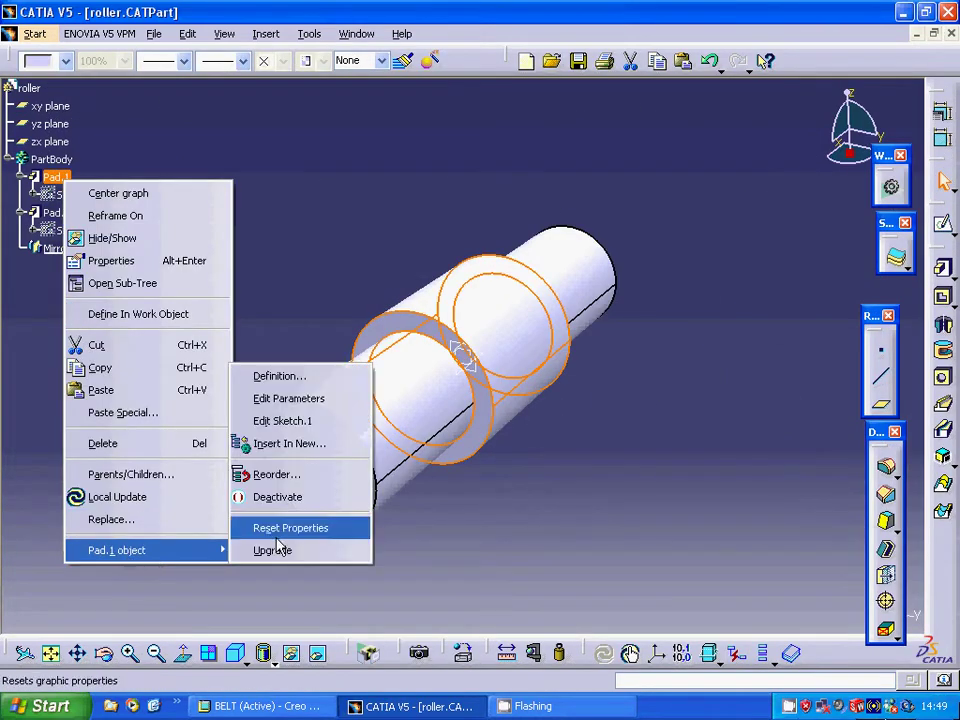
click(285, 387)
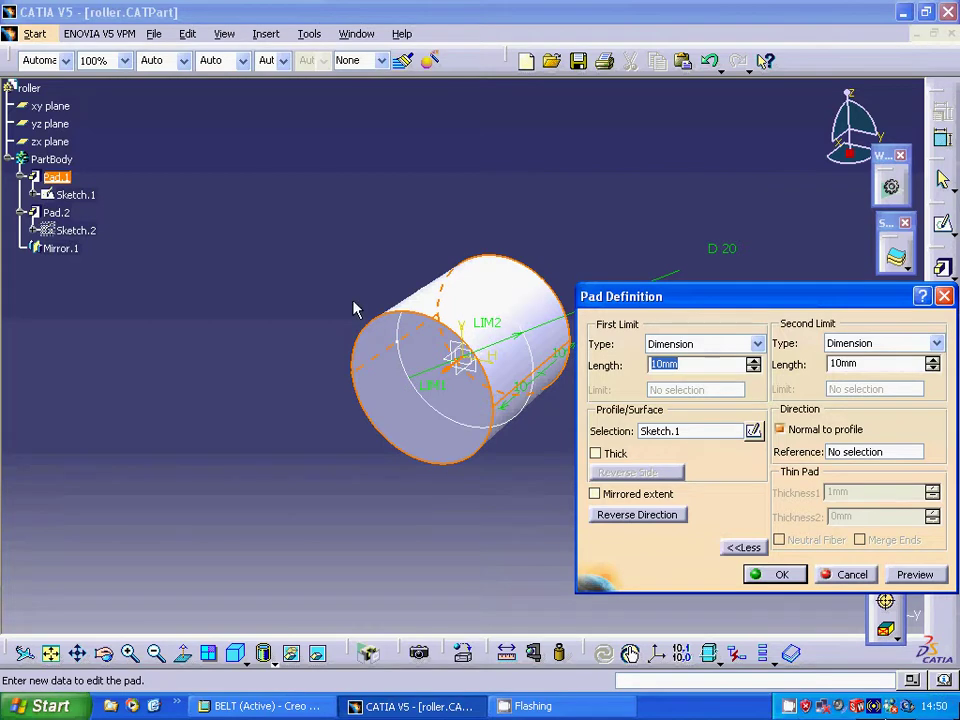
click(850, 574)
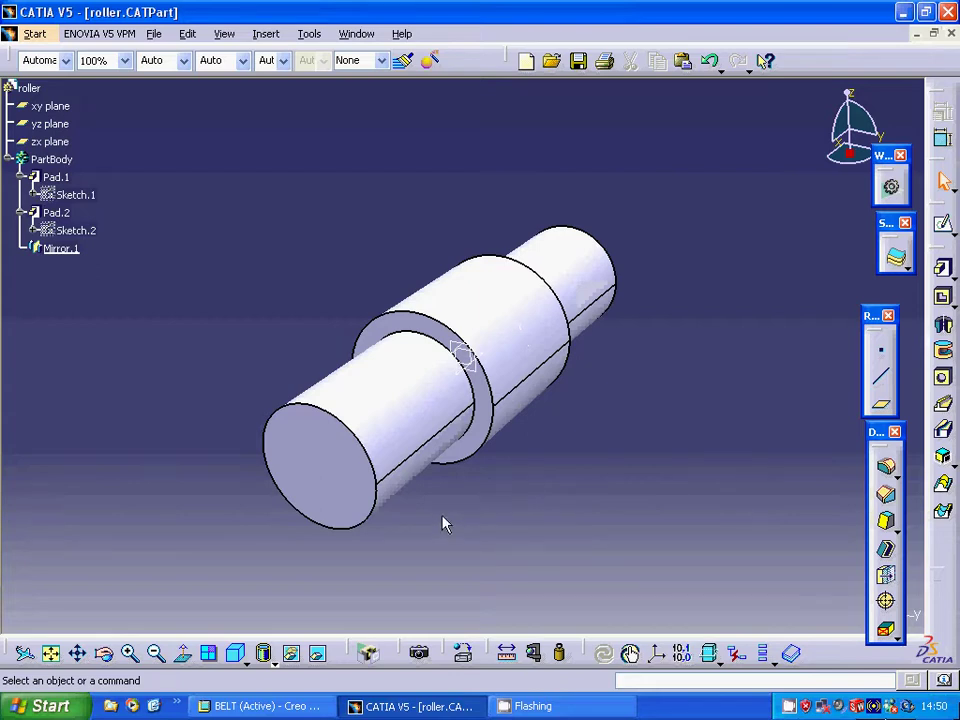
right_click(79, 236)
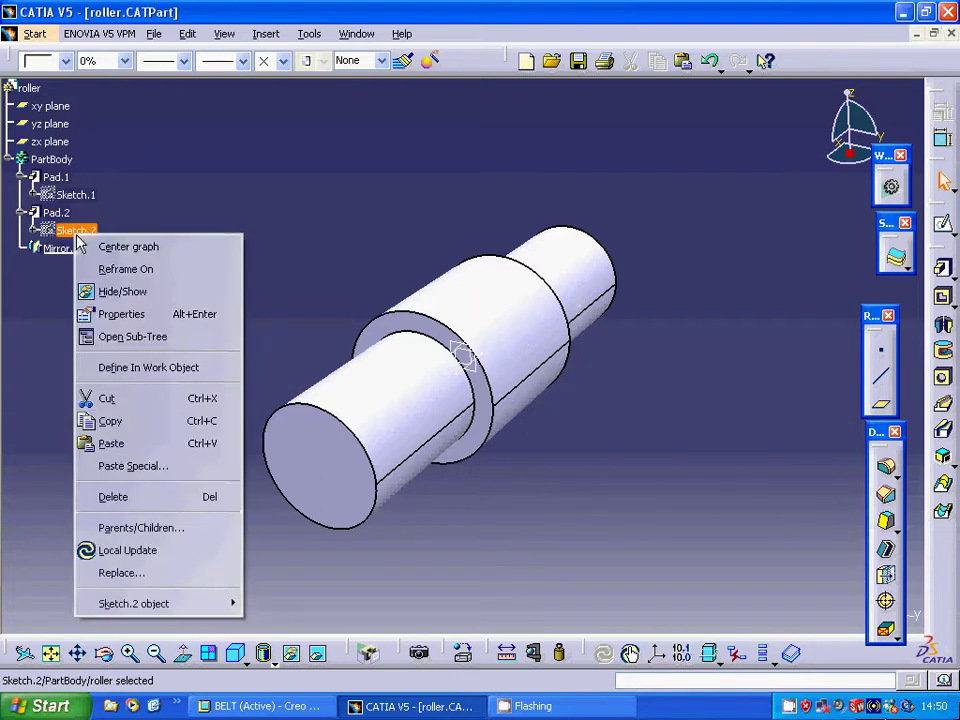
mouse_move(200, 603)
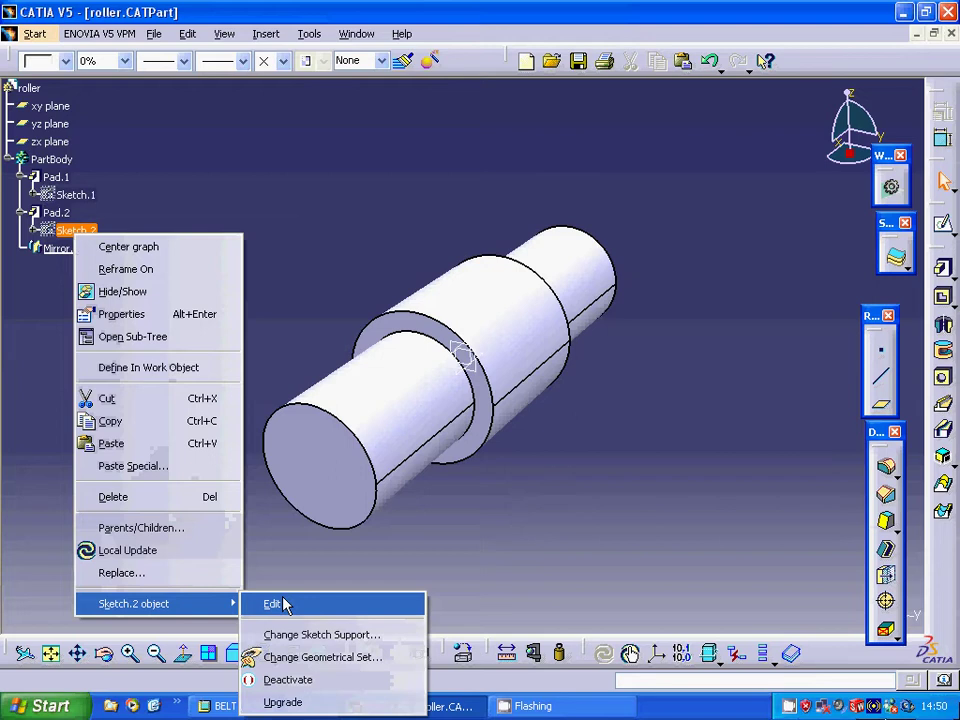
click(272, 604)
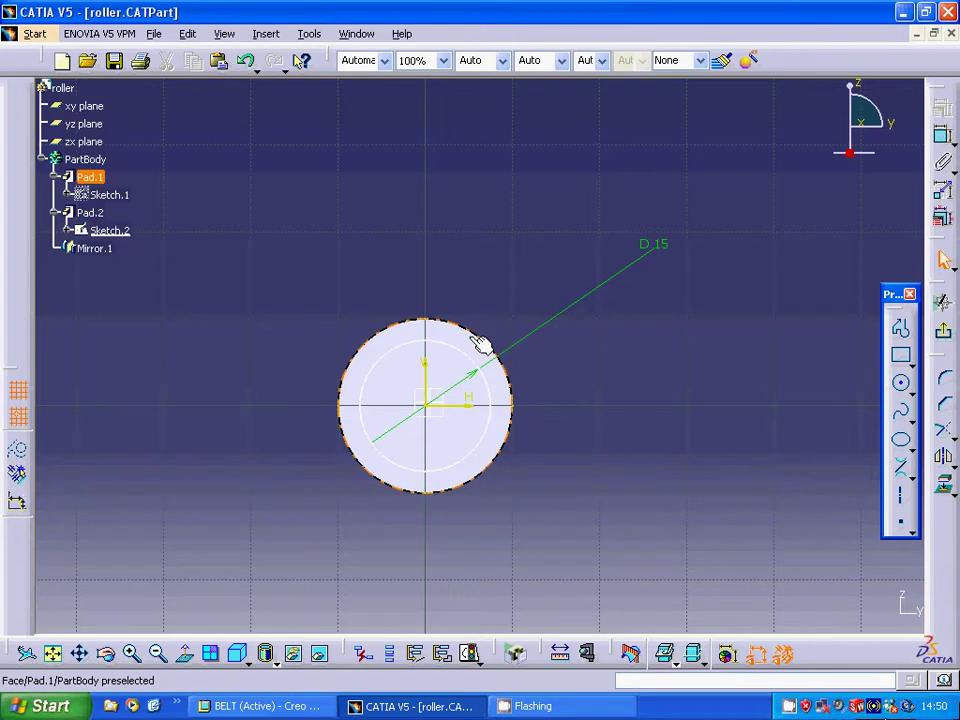
click(946, 338)
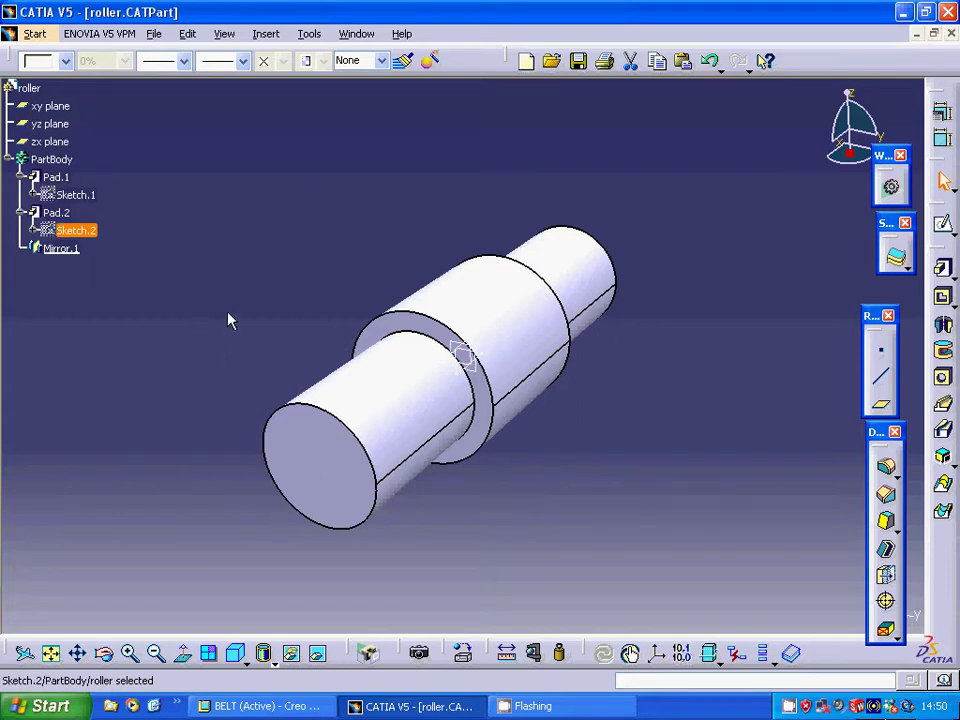
Start a new Product2 assembly in the Assembly Design workbench.
click(35, 34)
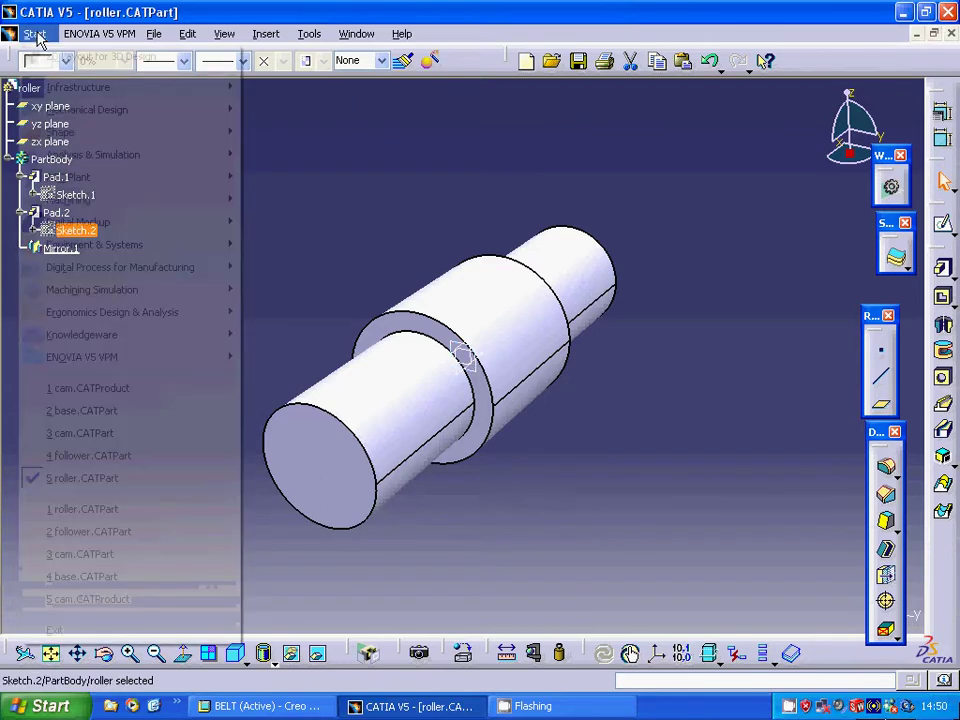
mouse_move(71, 118)
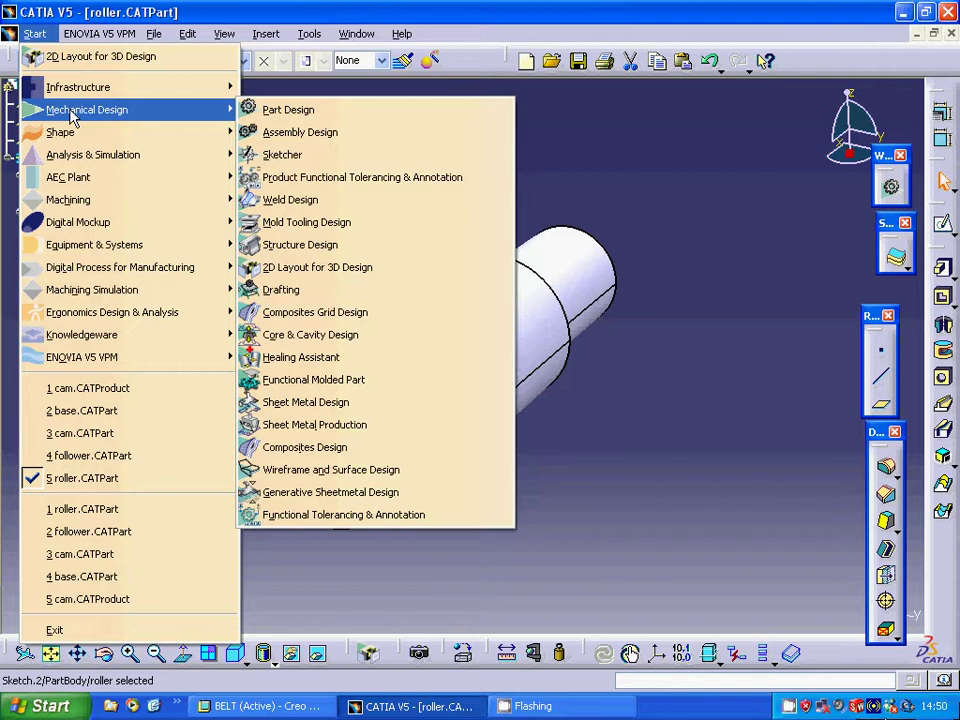
click(240, 134)
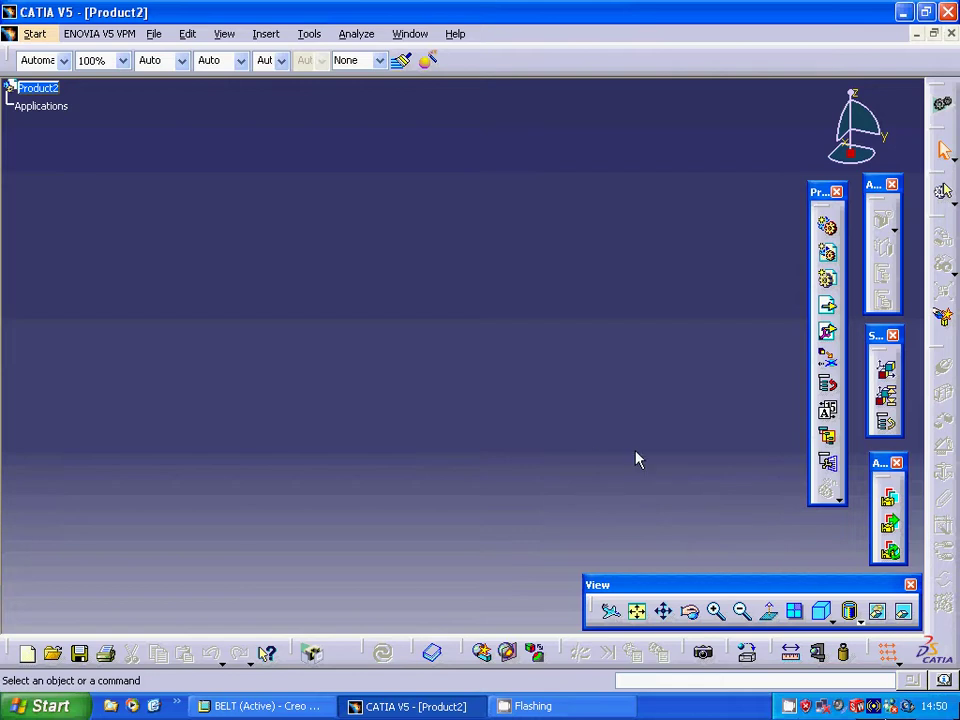
Insert base.CATPart into Product2 as an existing component and close the Incident Report.
right_click(50, 95)
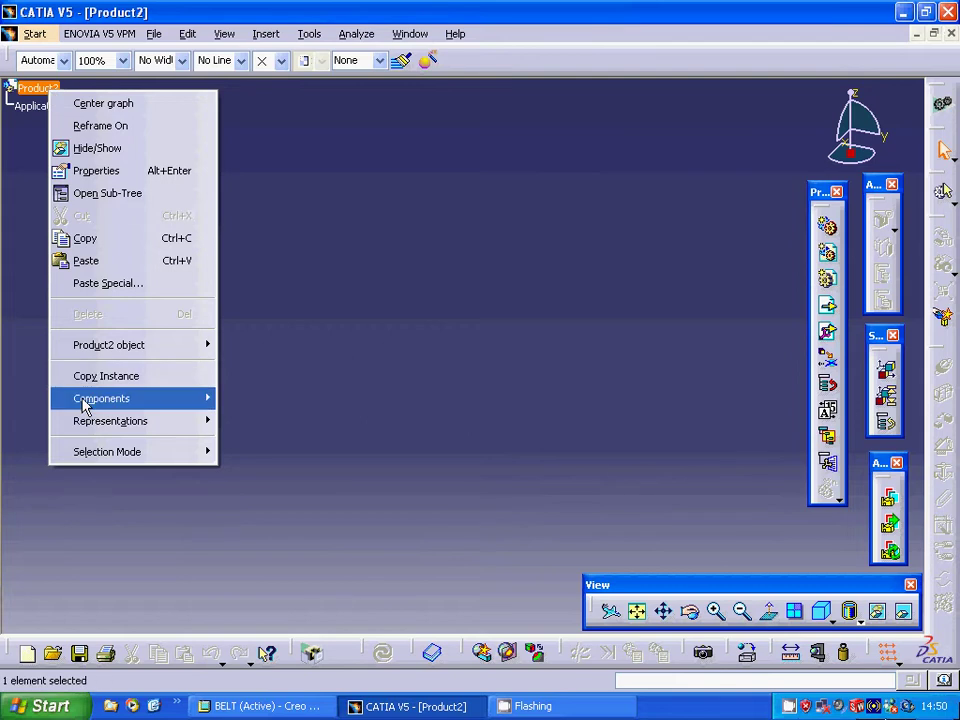
mouse_move(80, 398)
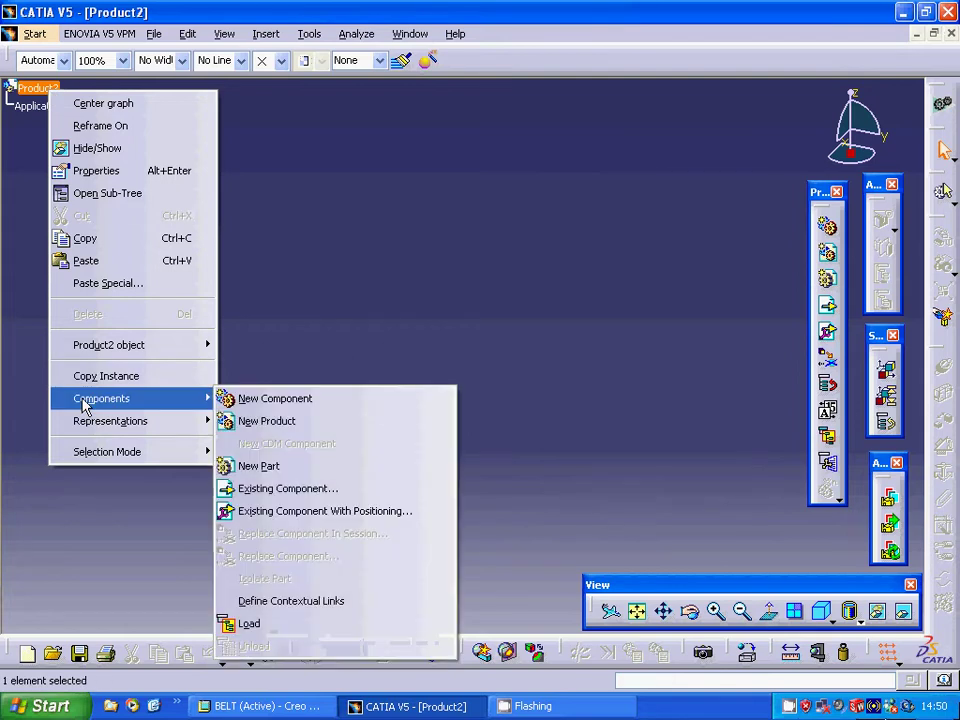
click(290, 490)
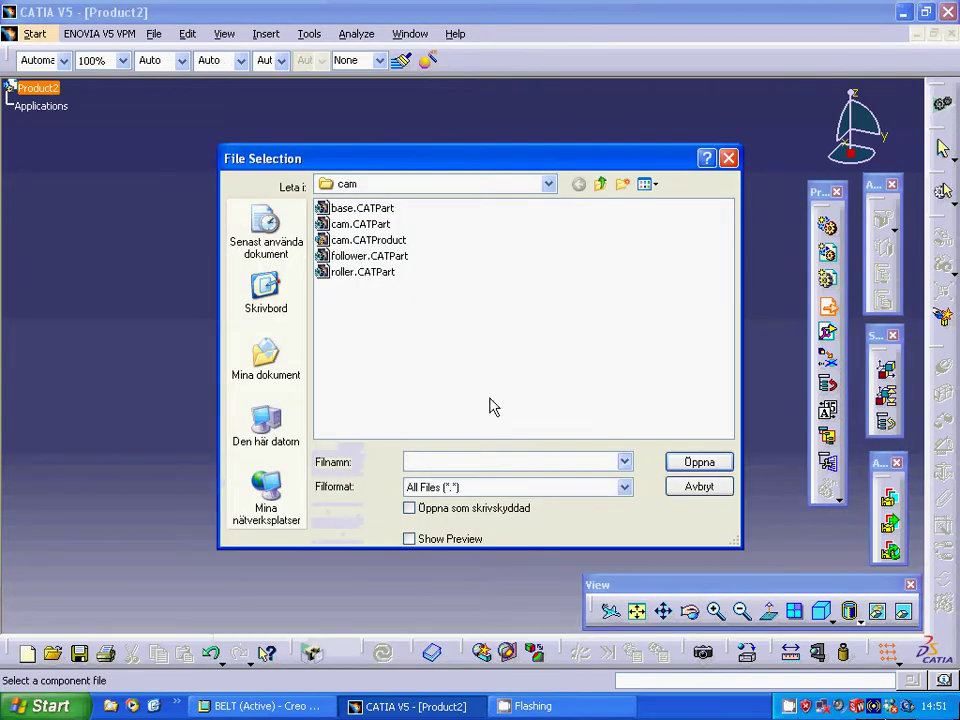
click(356, 208)
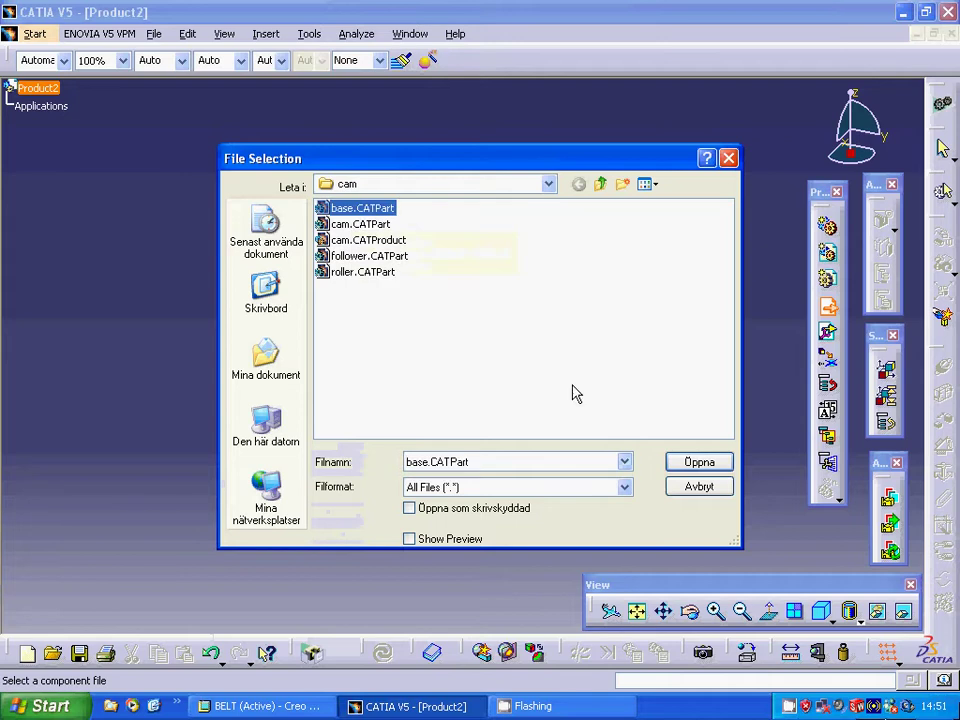
click(683, 464)
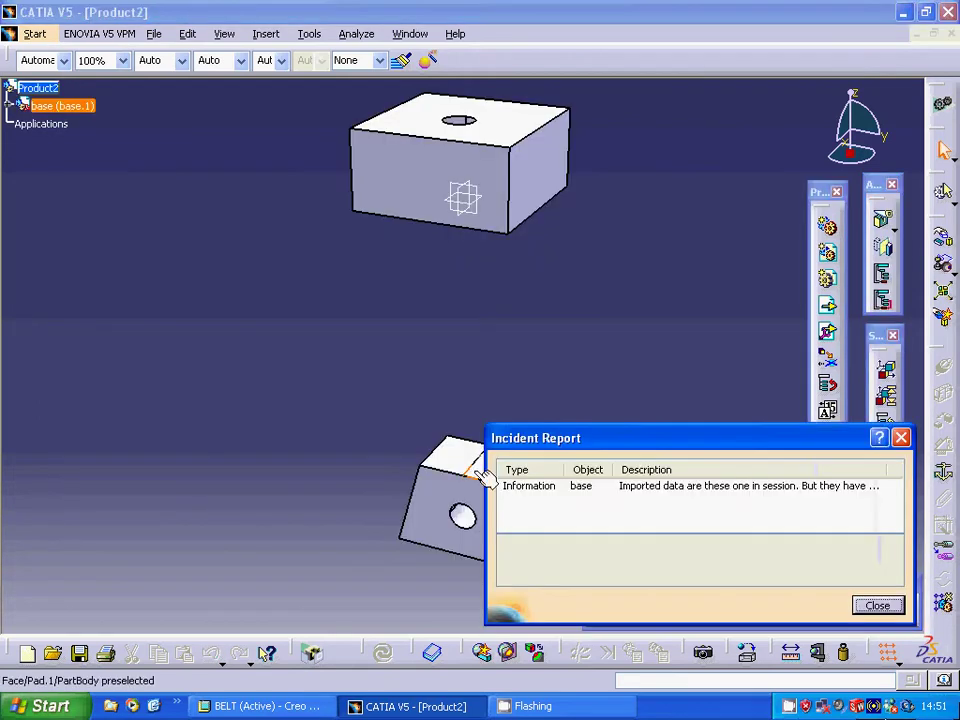
click(877, 605)
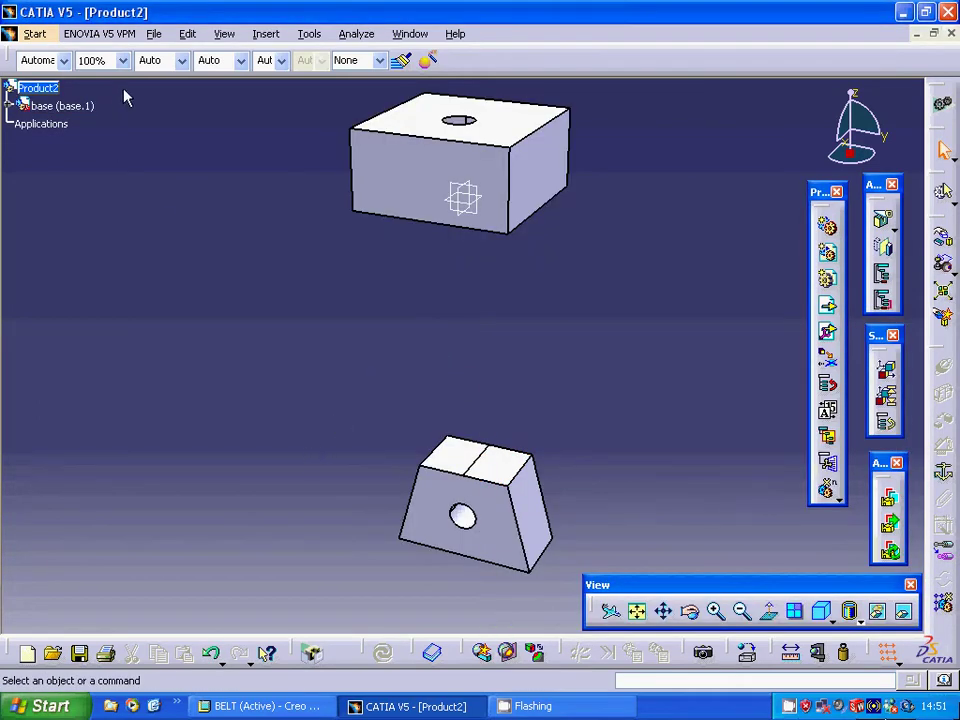
Insert cam.CATPart into Product2 as cam.1 and close the Incident Report.
right_click(40, 88)
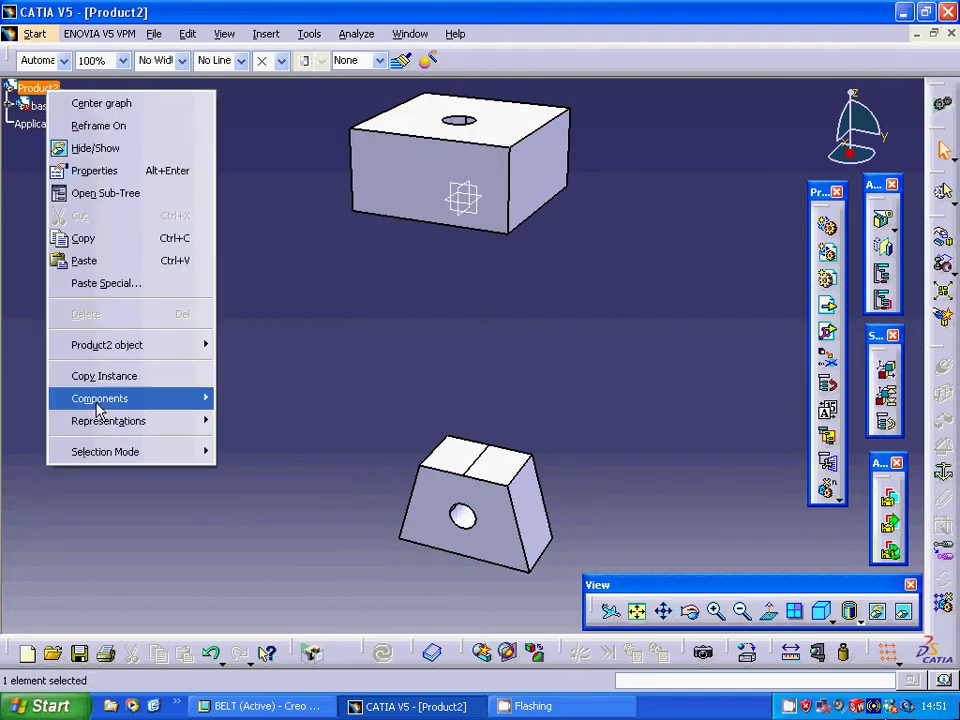
mouse_move(100, 405)
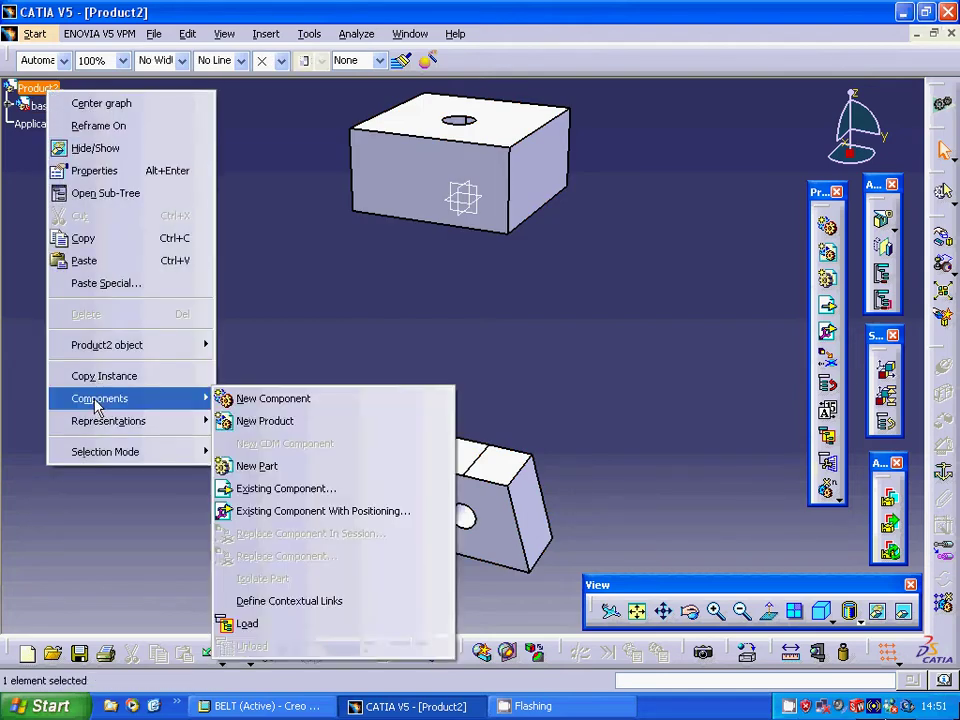
click(265, 497)
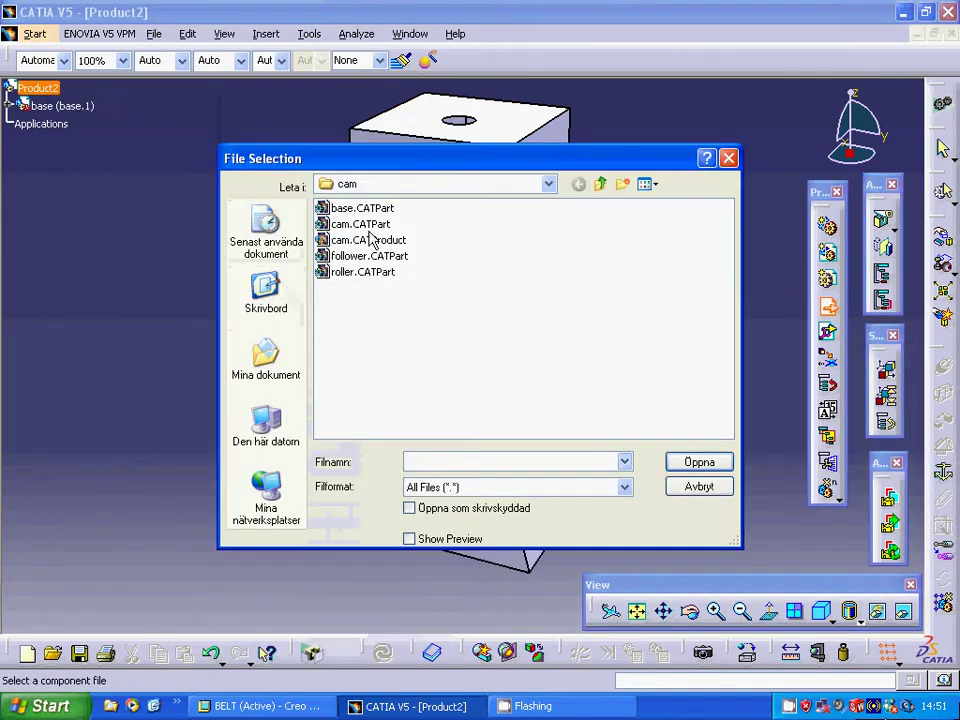
click(360, 224)
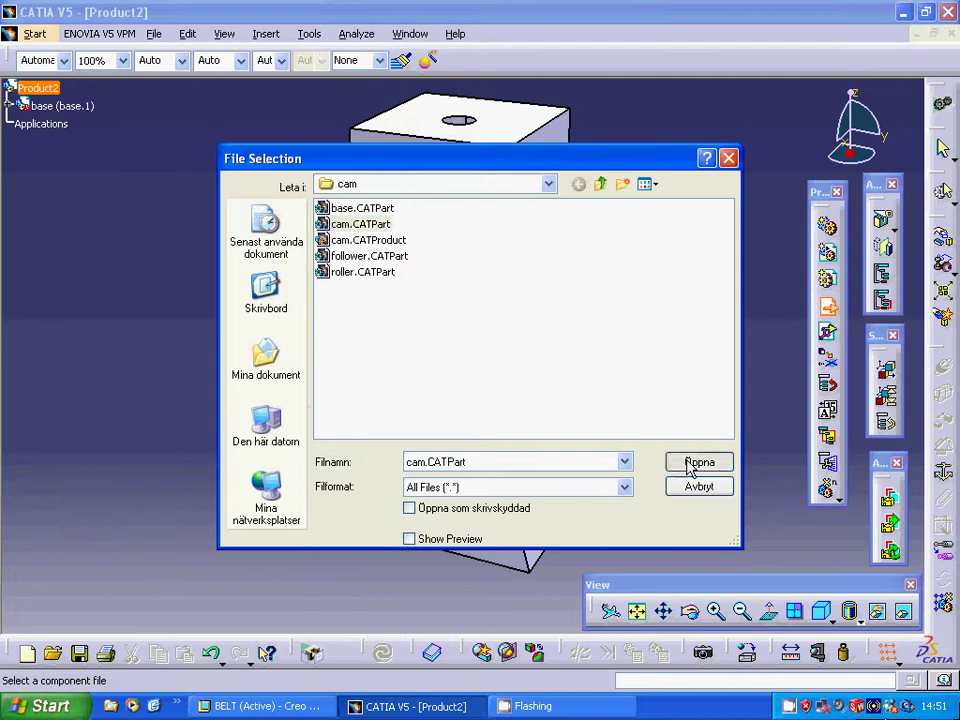
click(698, 463)
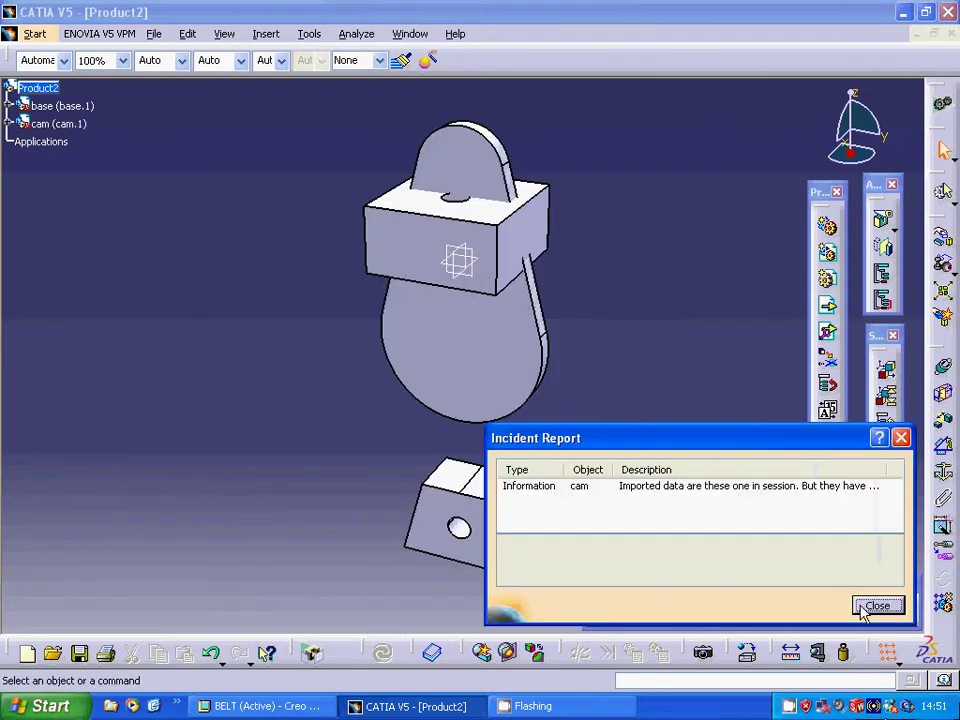
click(866, 607)
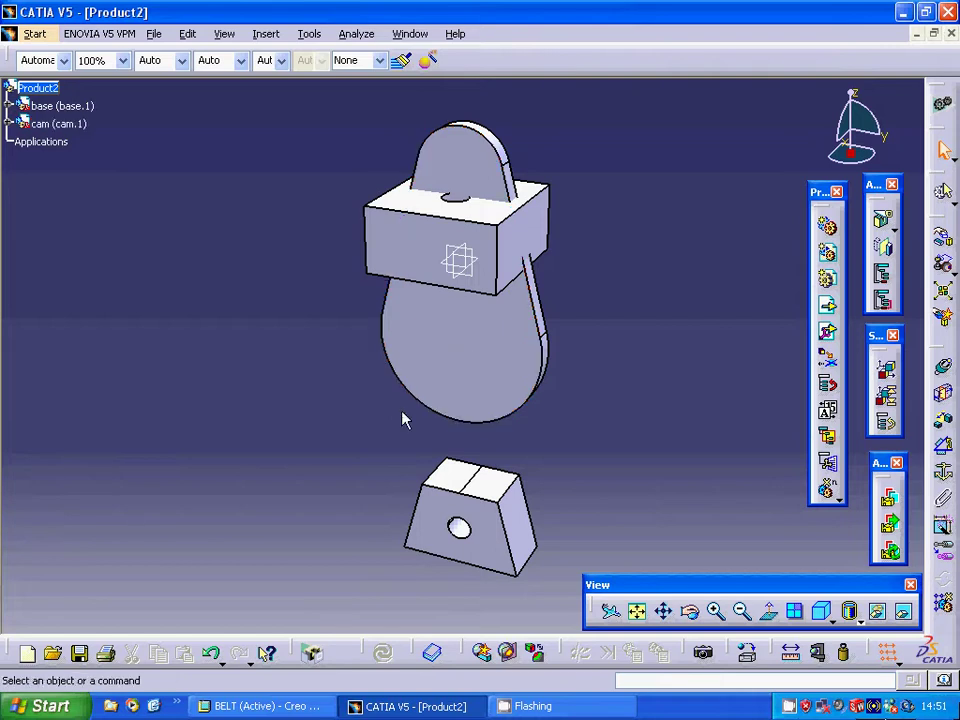
click(943, 240)
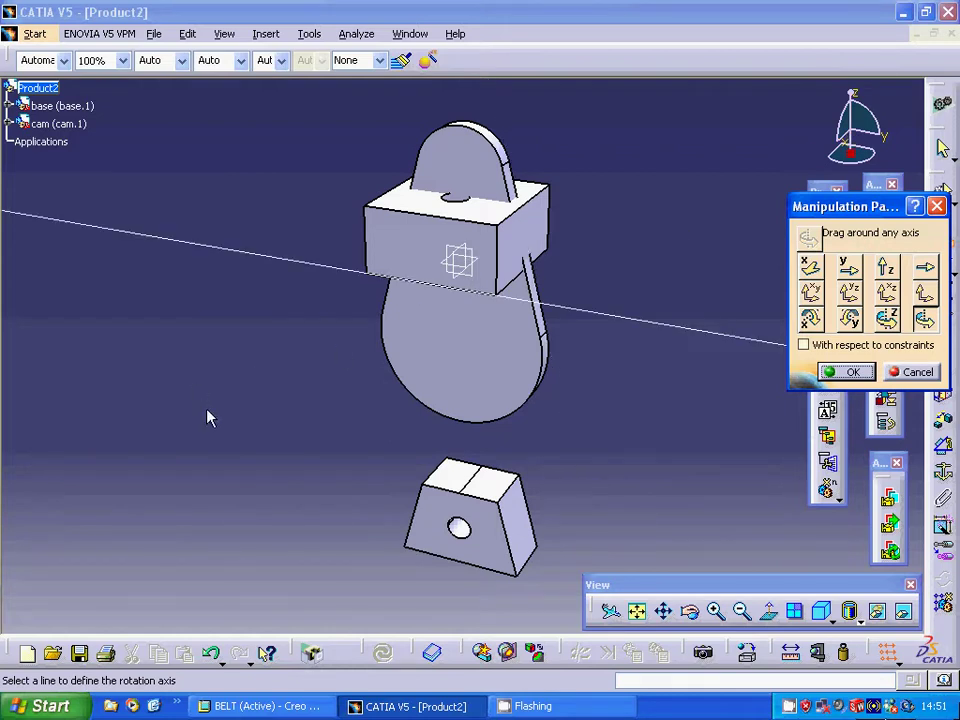
Slide the cam along the X axis away from the base block.
click(811, 266)
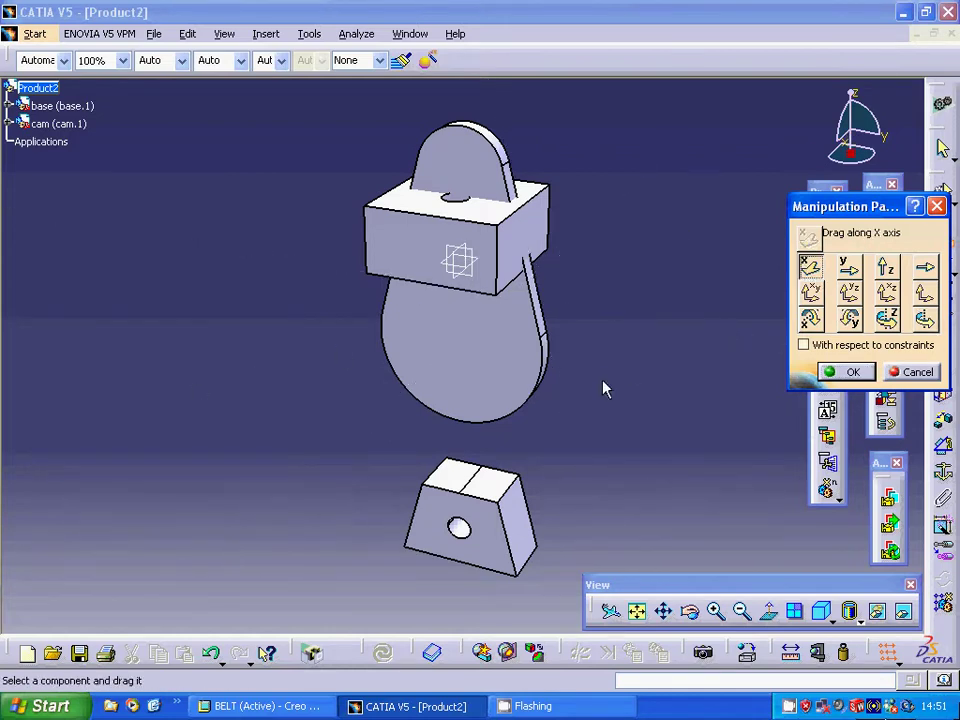
drag(461, 364, 247, 497)
click(851, 371)
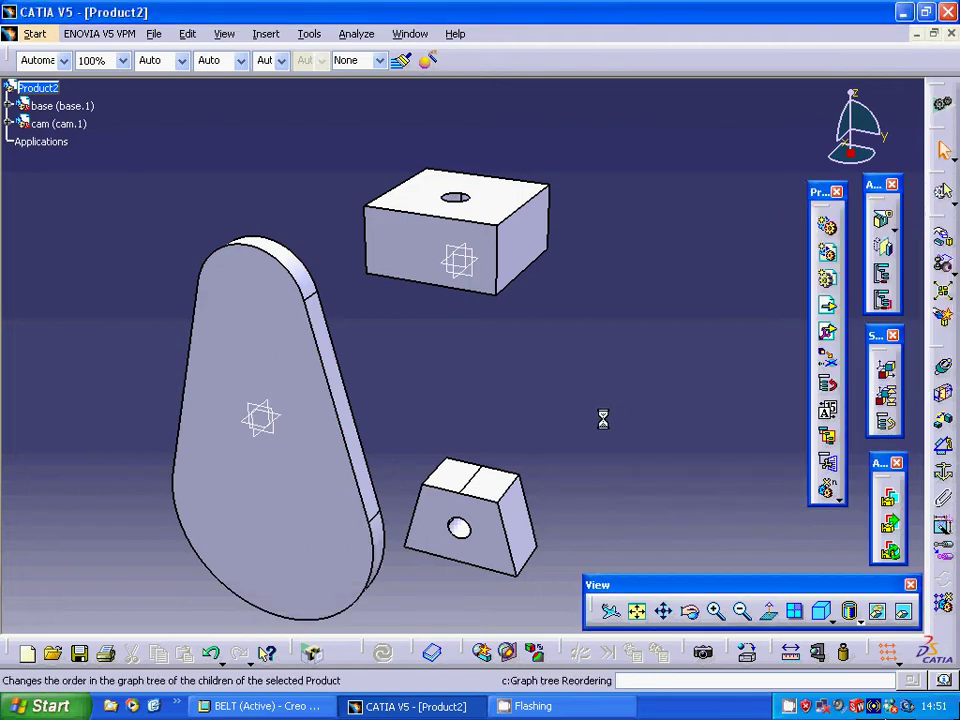
Make the cam shaft axis coincide with the small block's hole axis and update the assembly.
click(944, 372)
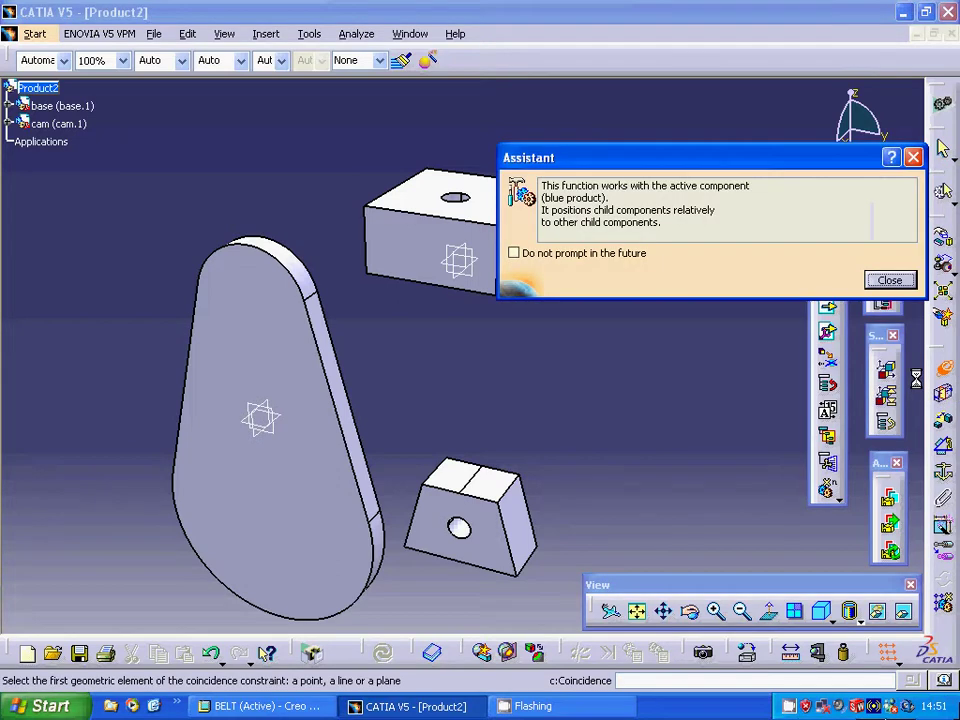
click(887, 279)
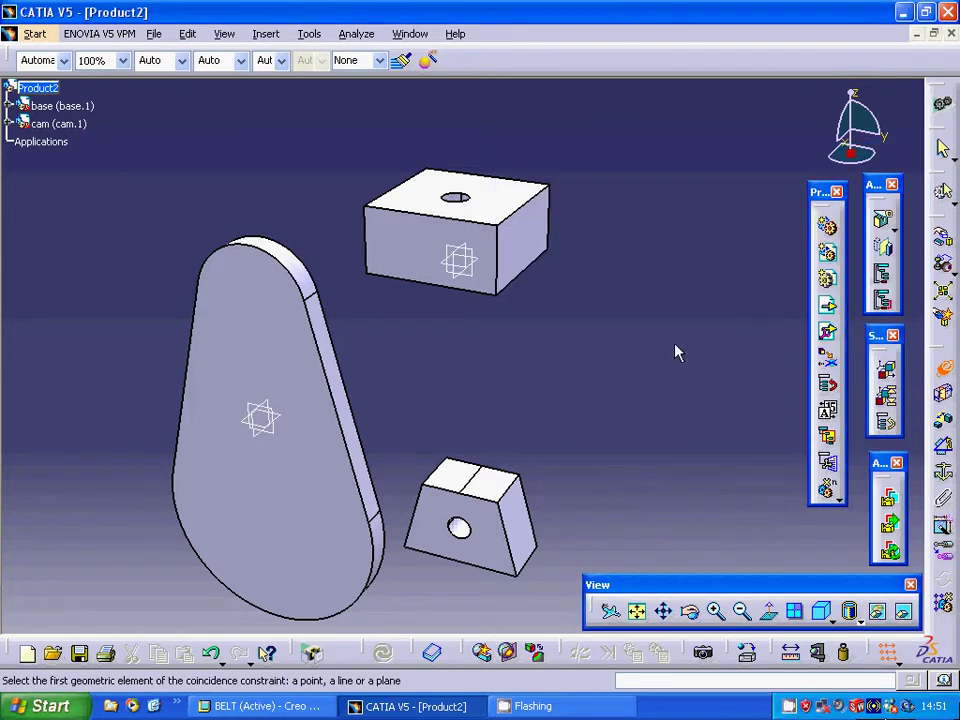
middle_drag(675, 352, 578, 443)
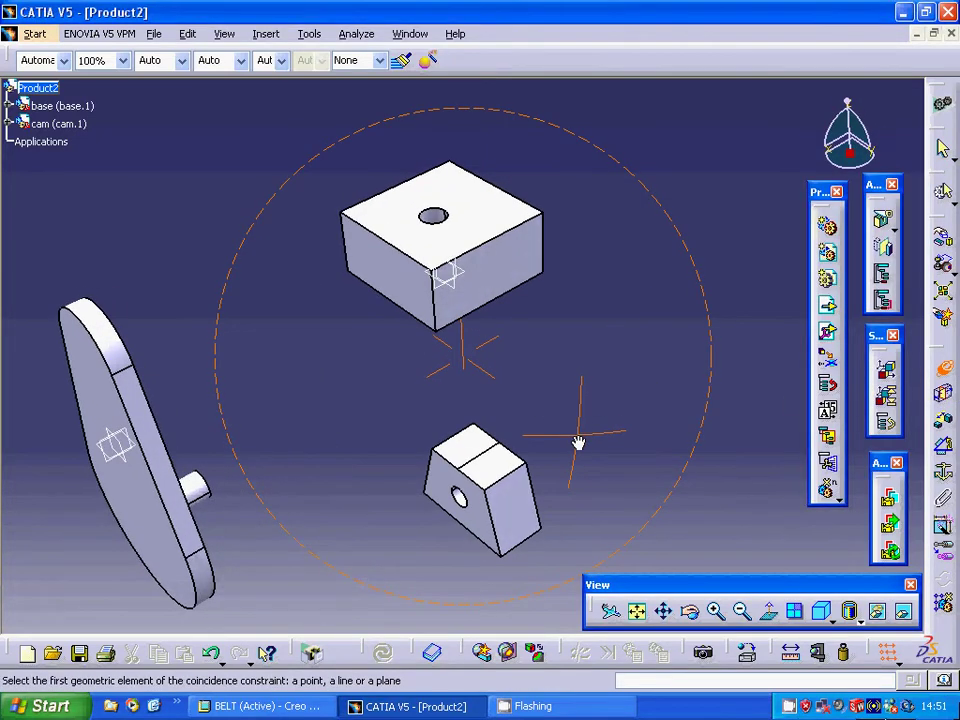
click(207, 492)
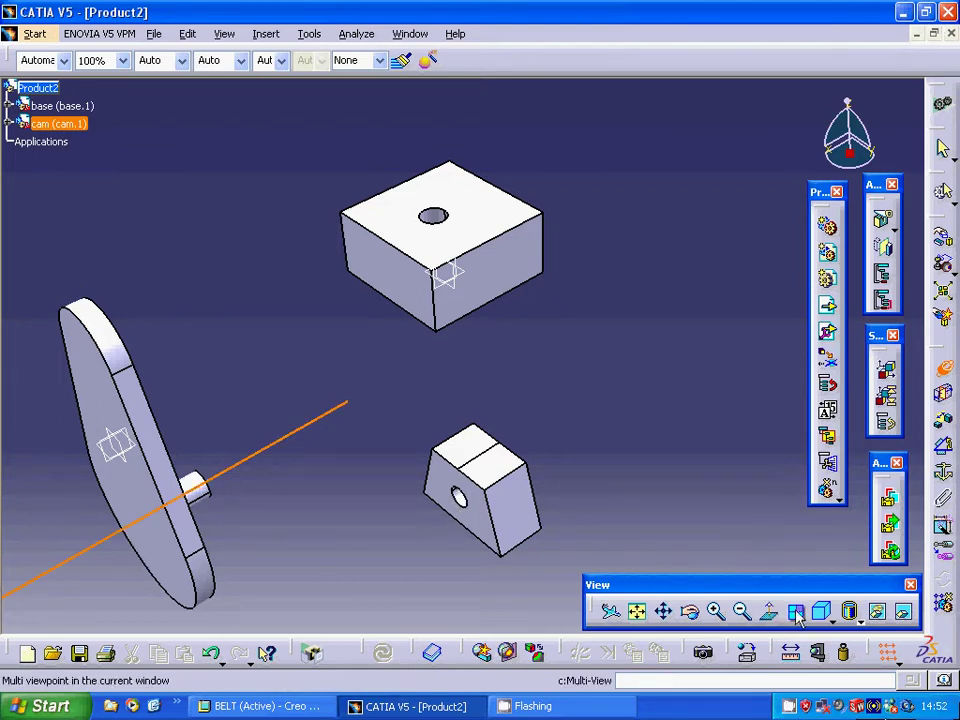
click(717, 612)
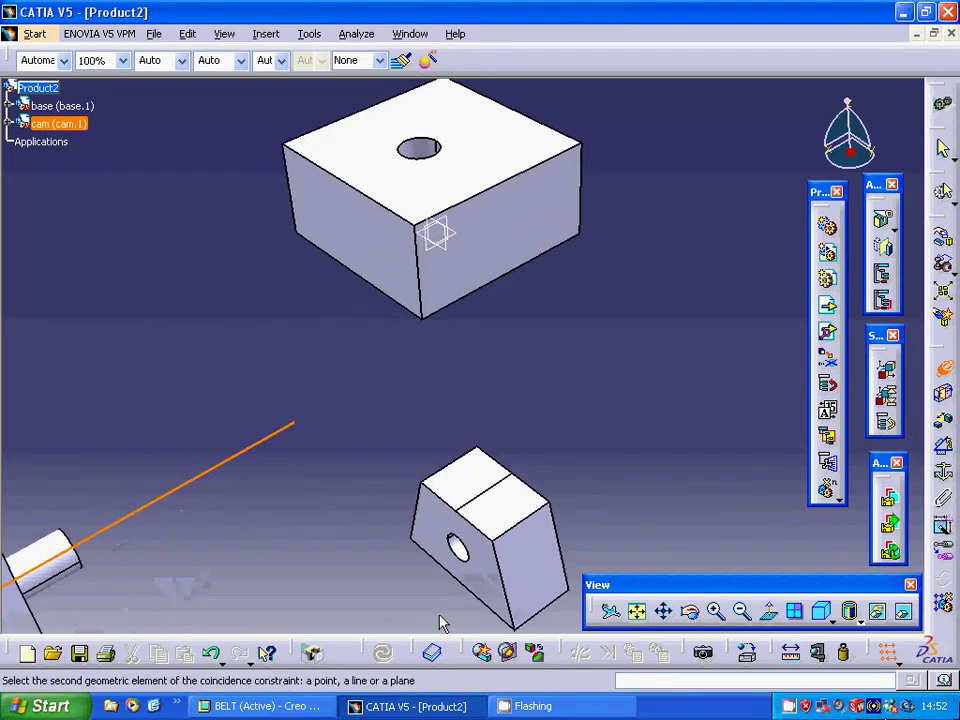
click(455, 550)
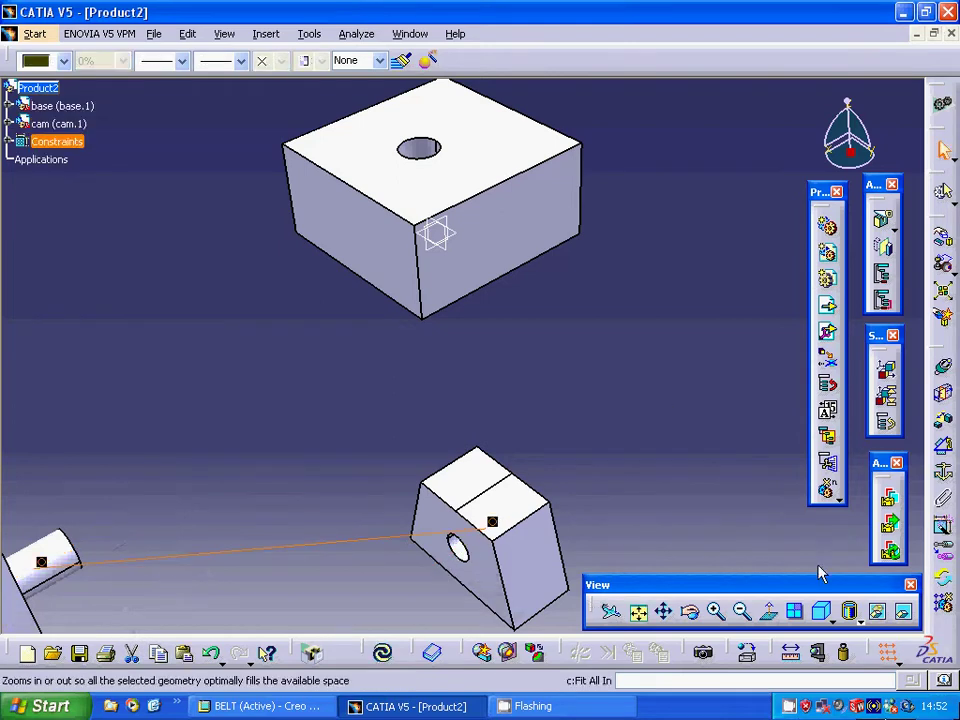
click(383, 655)
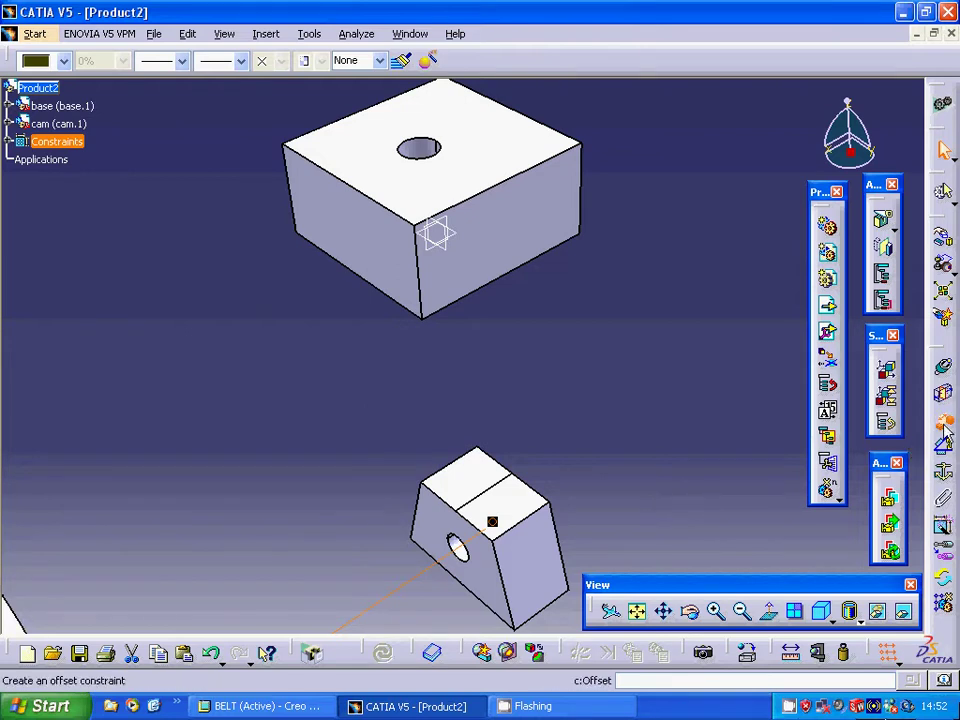
Add a 0 mm offset constraint between the lower part's left face and the cam's plane, then update.
click(944, 425)
click(889, 281)
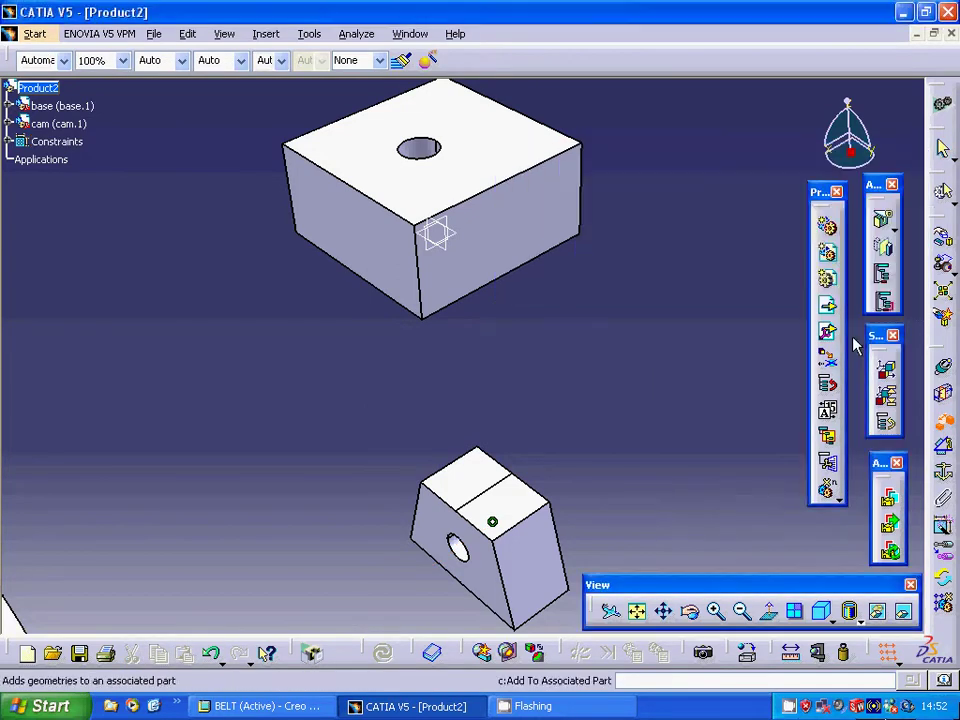
click(399, 542)
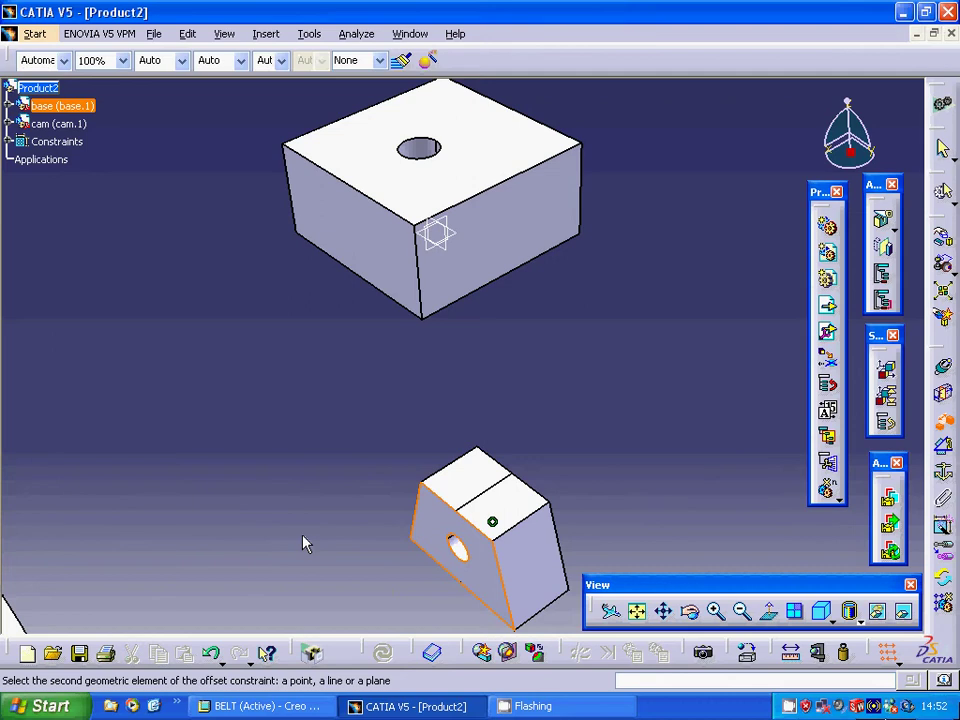
middle_drag(305, 543, 180, 575)
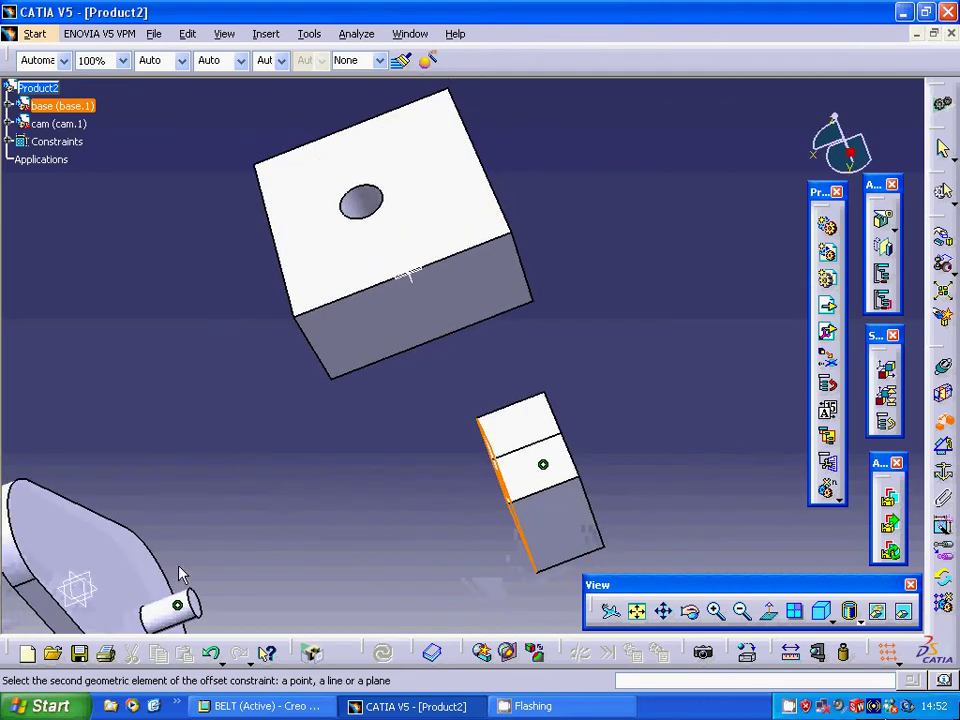
click(180, 575)
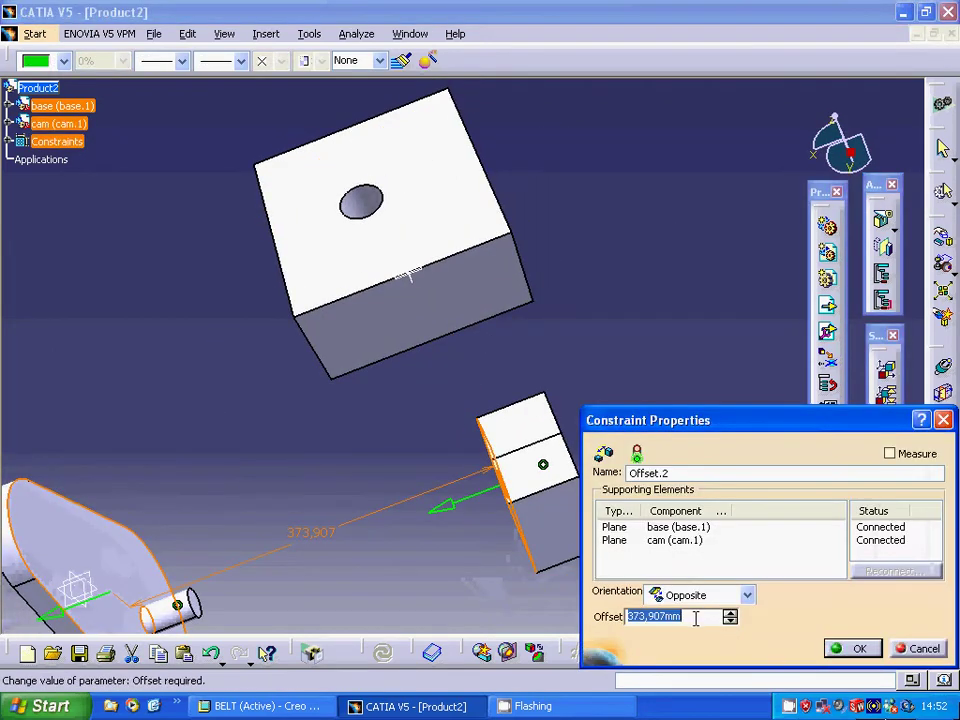
text(0)
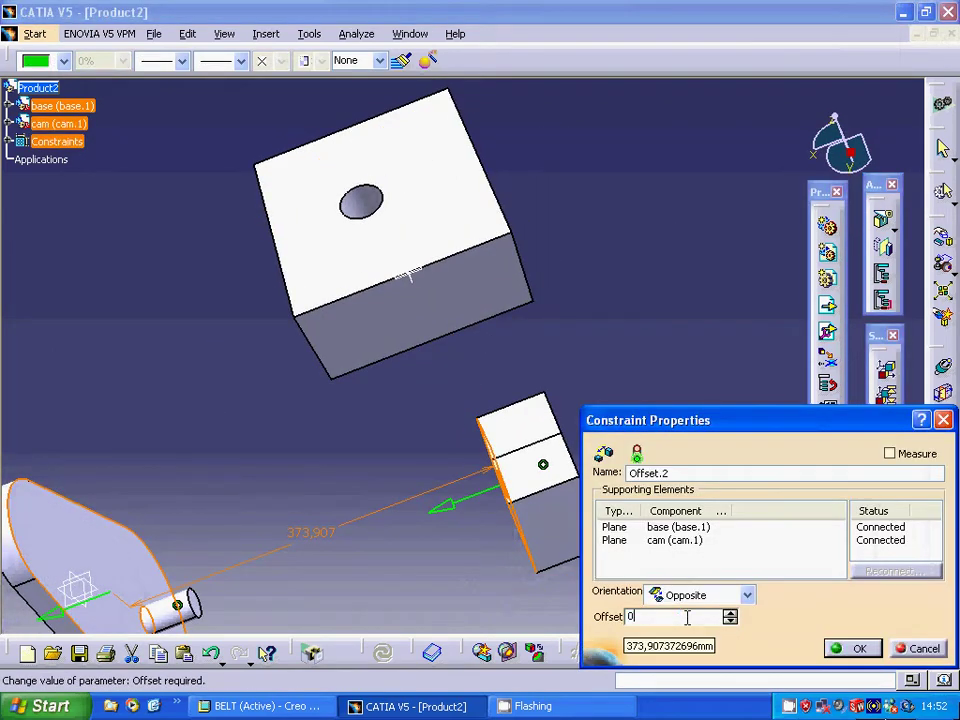
click(859, 648)
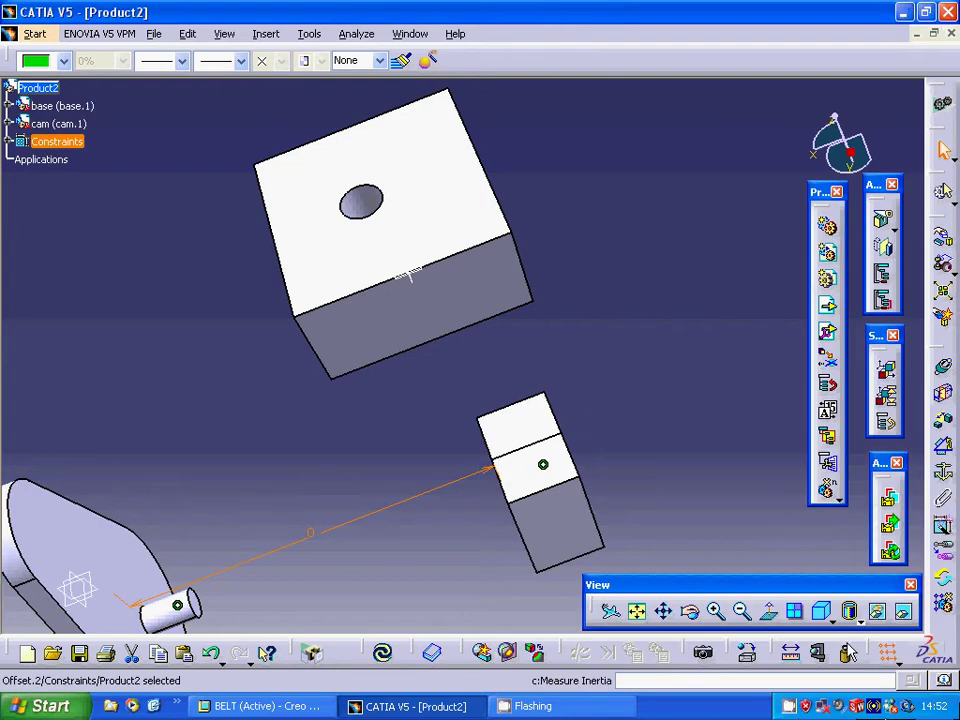
click(381, 653)
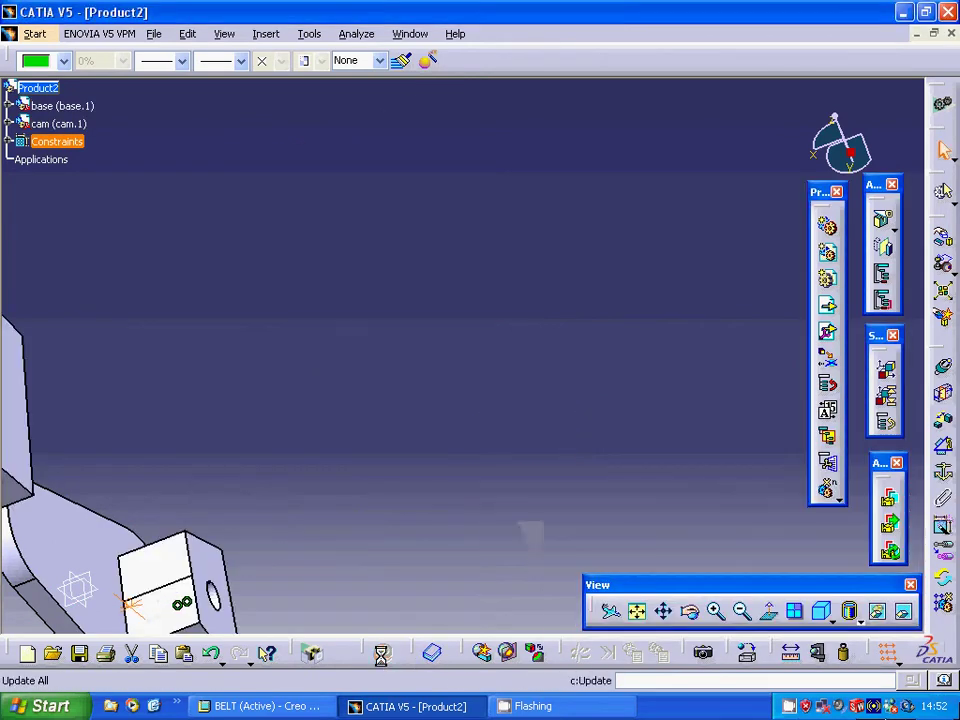
middle_drag(347, 568, 612, 305)
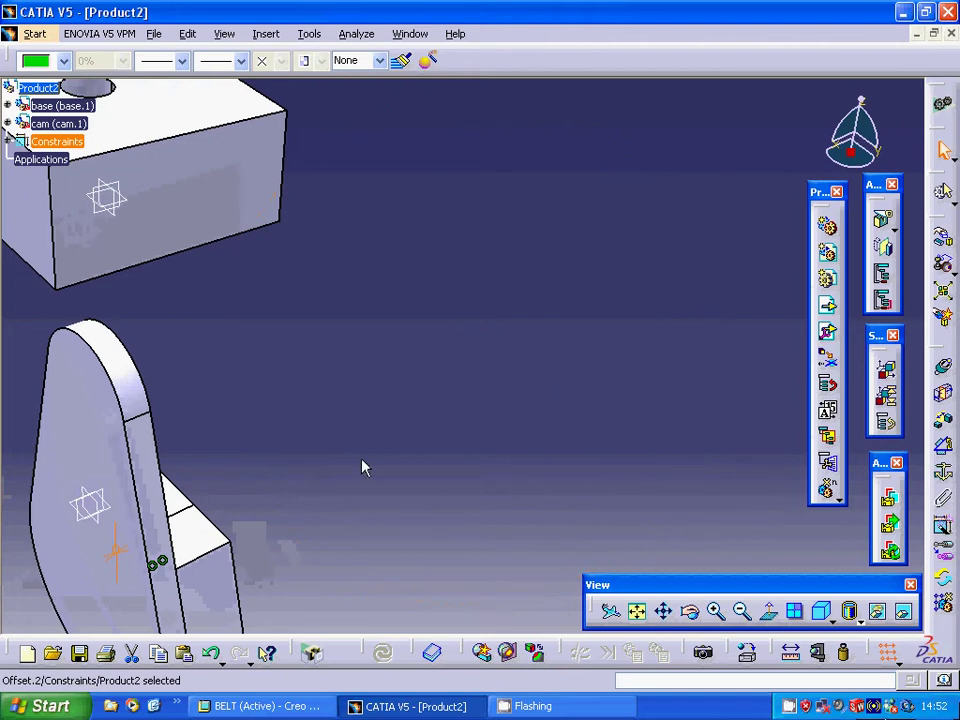
click(820, 617)
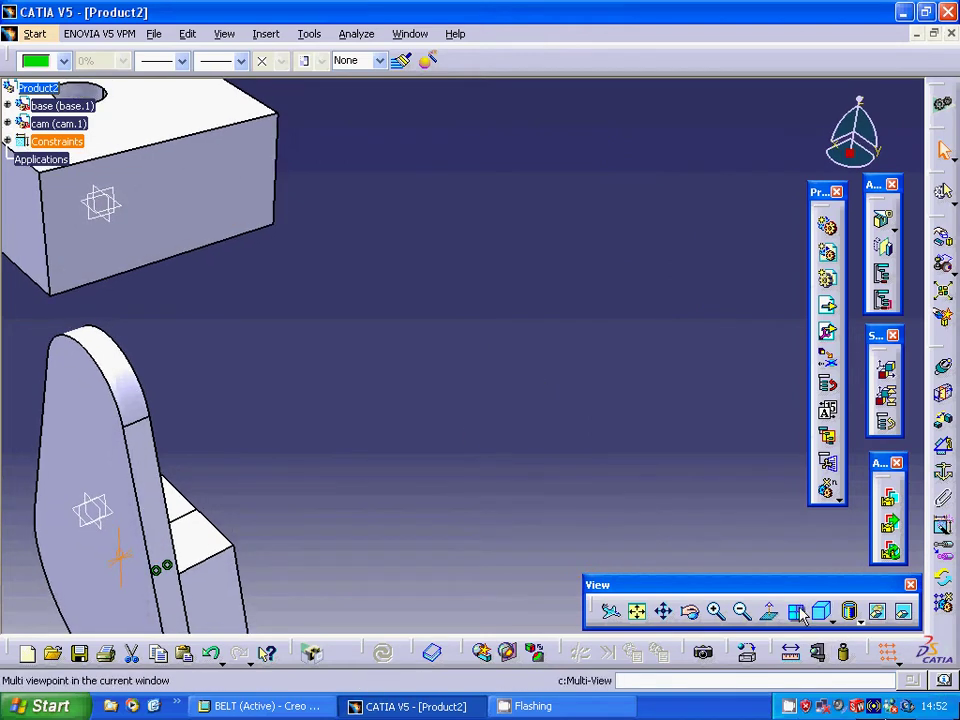
click(636, 611)
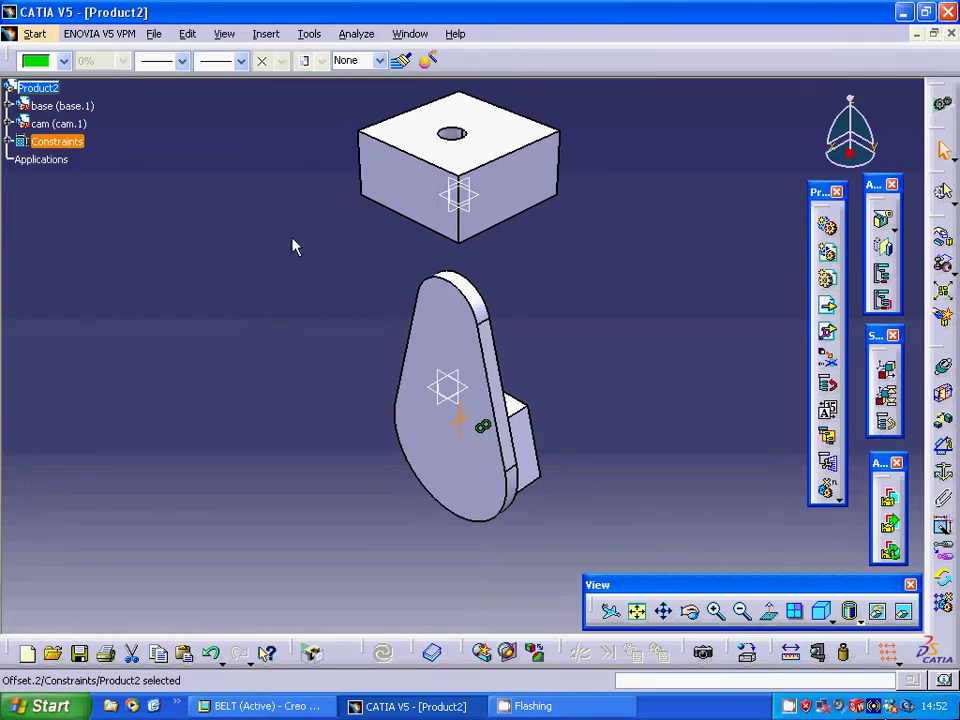
Insert follower.CATPart into Product2 as existing component follower.1 and close the incident report.
right_click(55, 90)
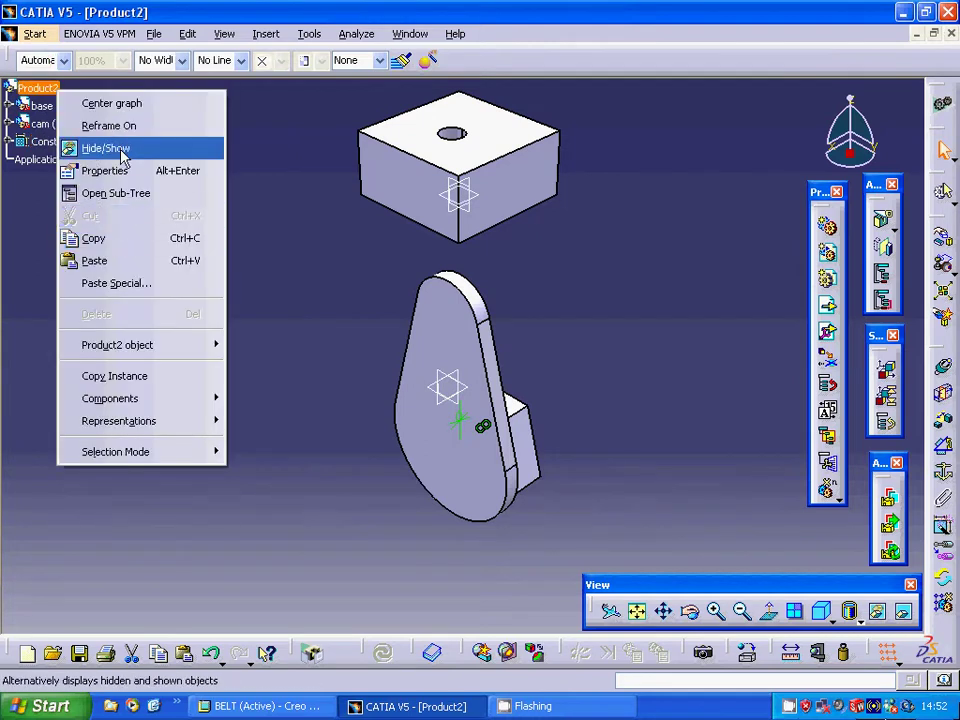
mouse_move(186, 401)
click(300, 489)
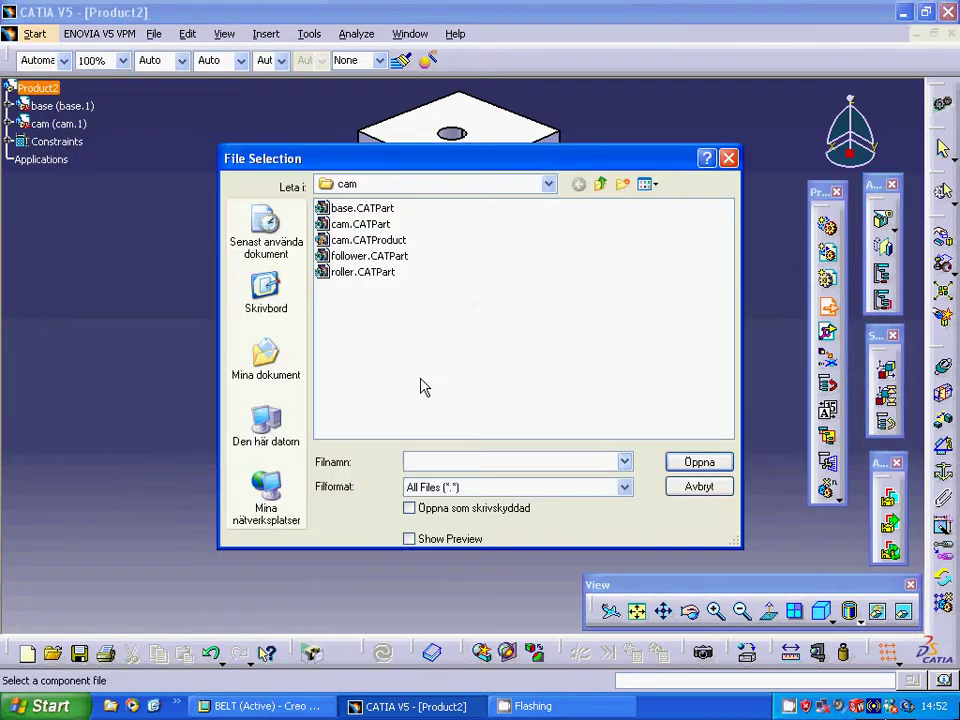
click(355, 257)
click(672, 466)
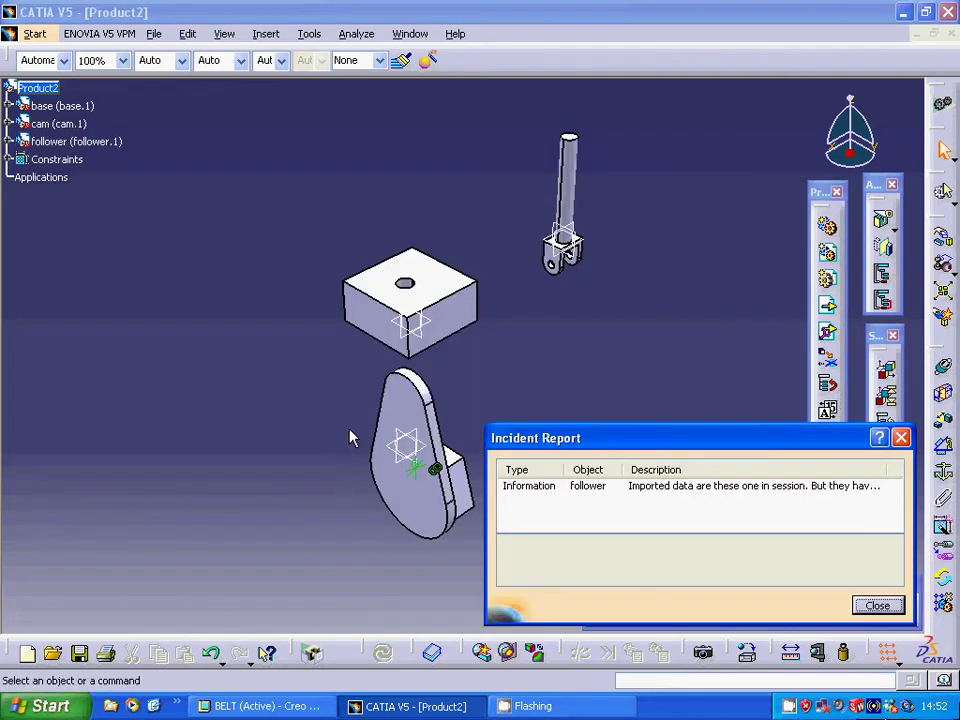
click(876, 606)
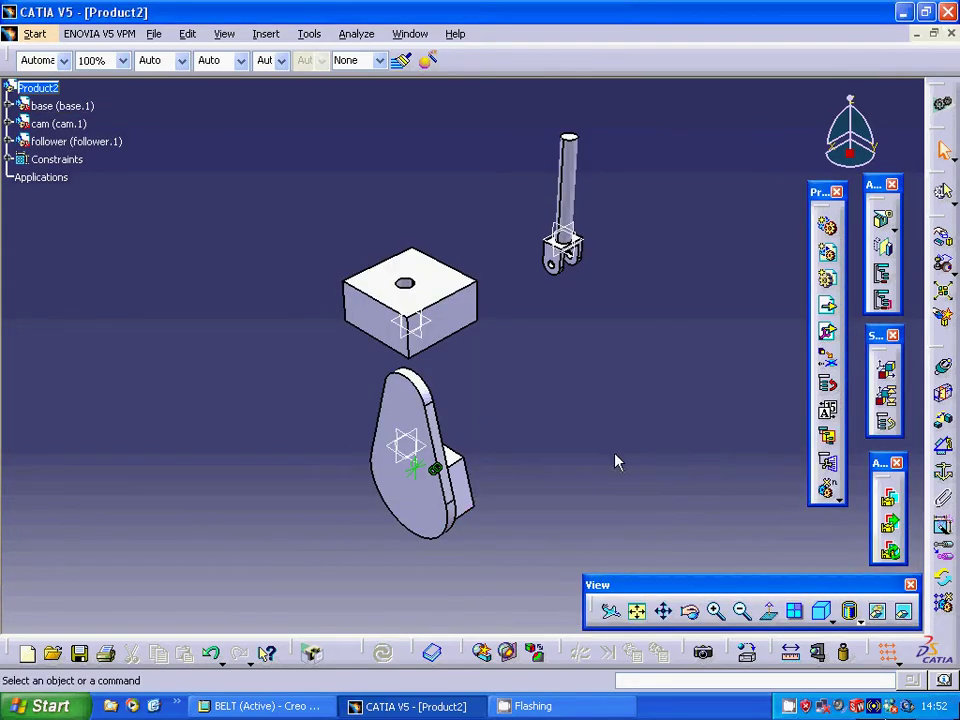
Make the follower rod's axis coincident with the square block's hole axis and update the assembly.
click(943, 370)
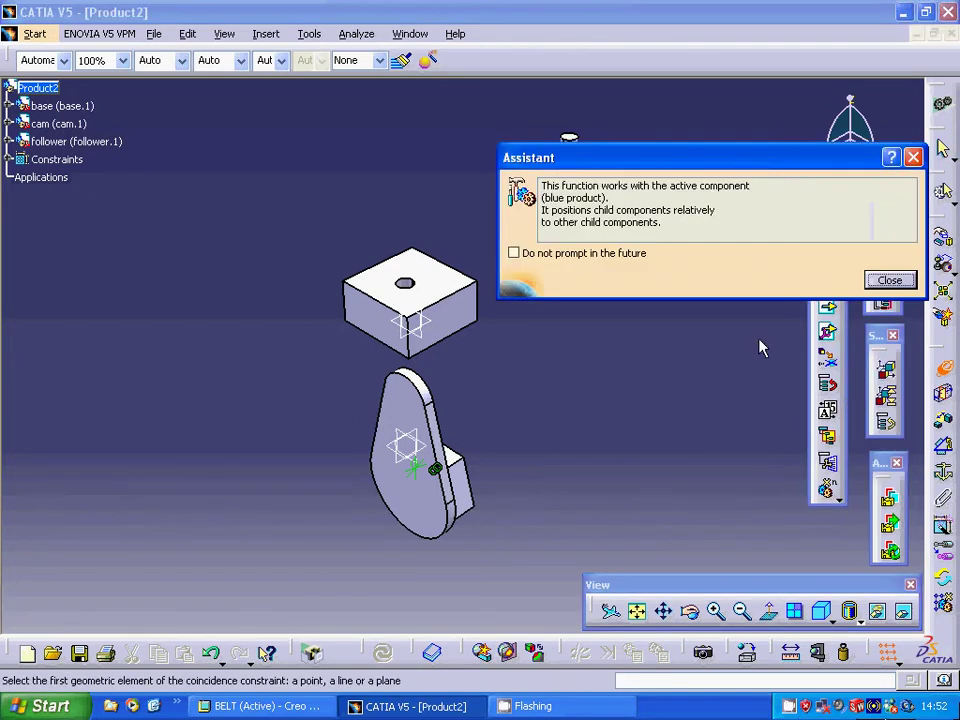
click(890, 281)
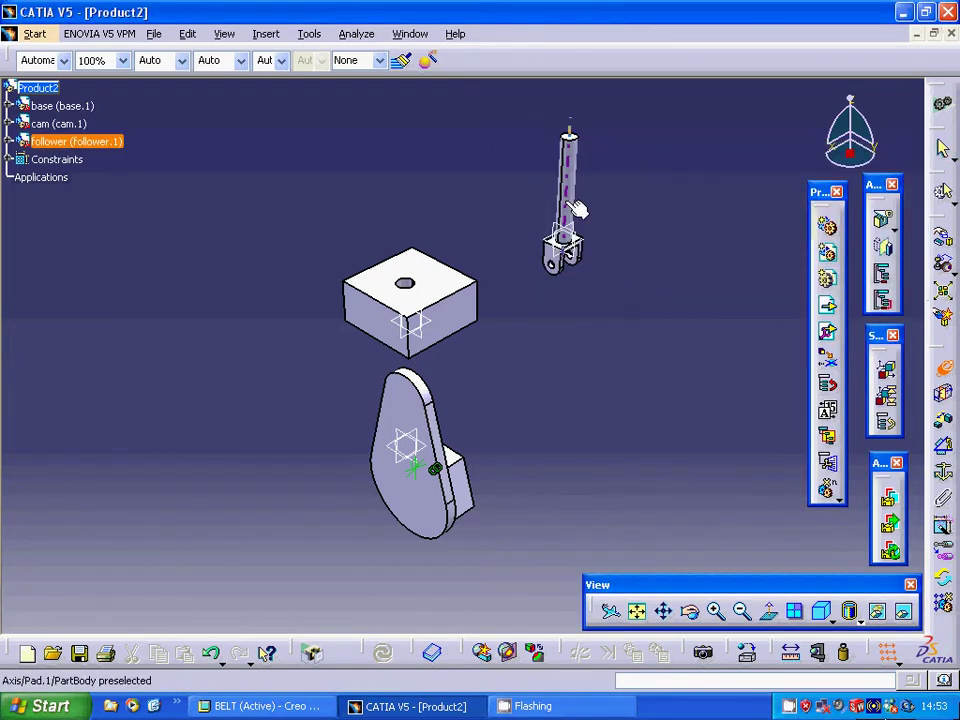
click(572, 206)
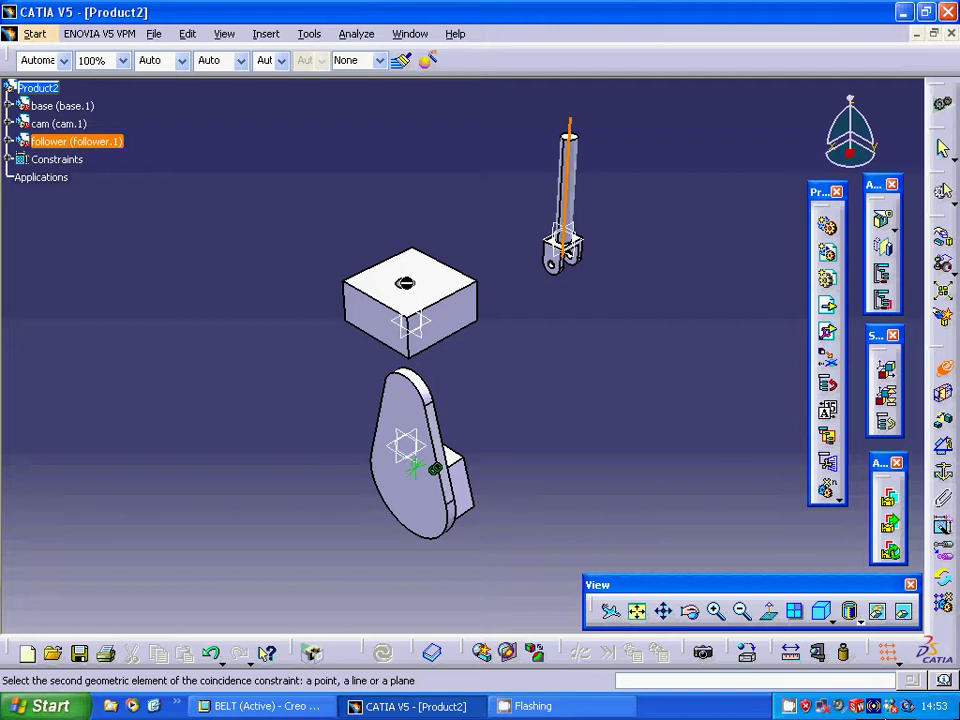
click(722, 614)
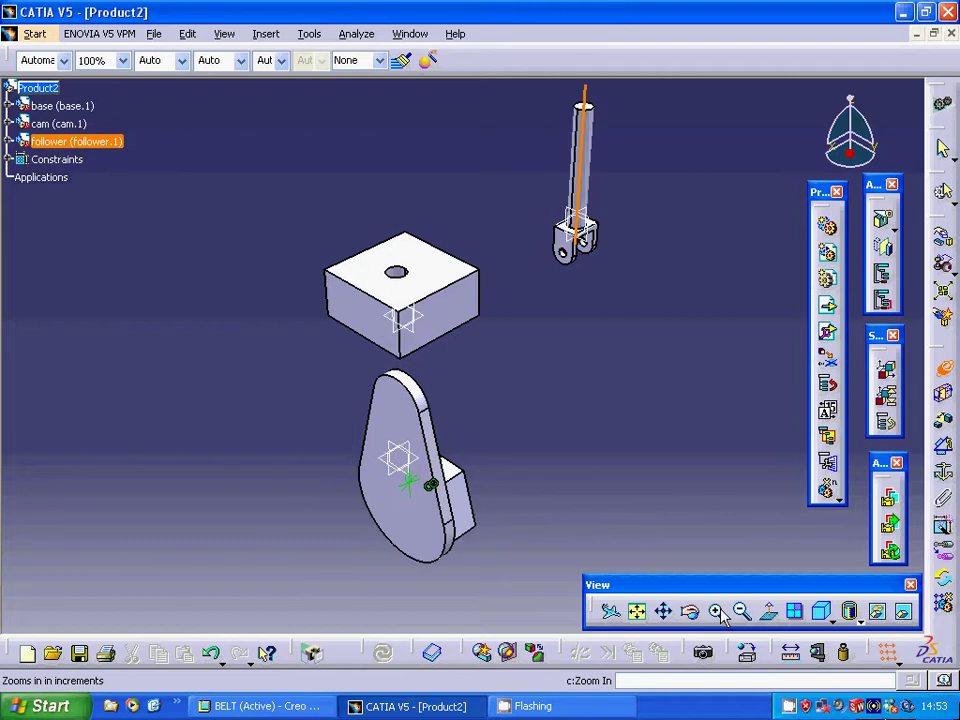
click(395, 252)
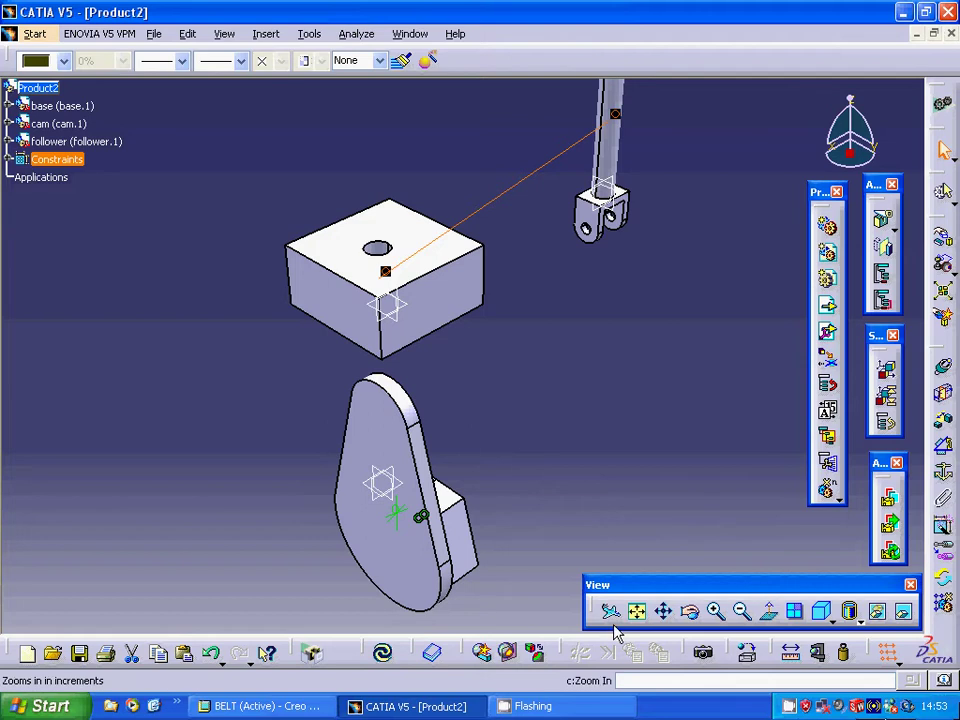
click(384, 654)
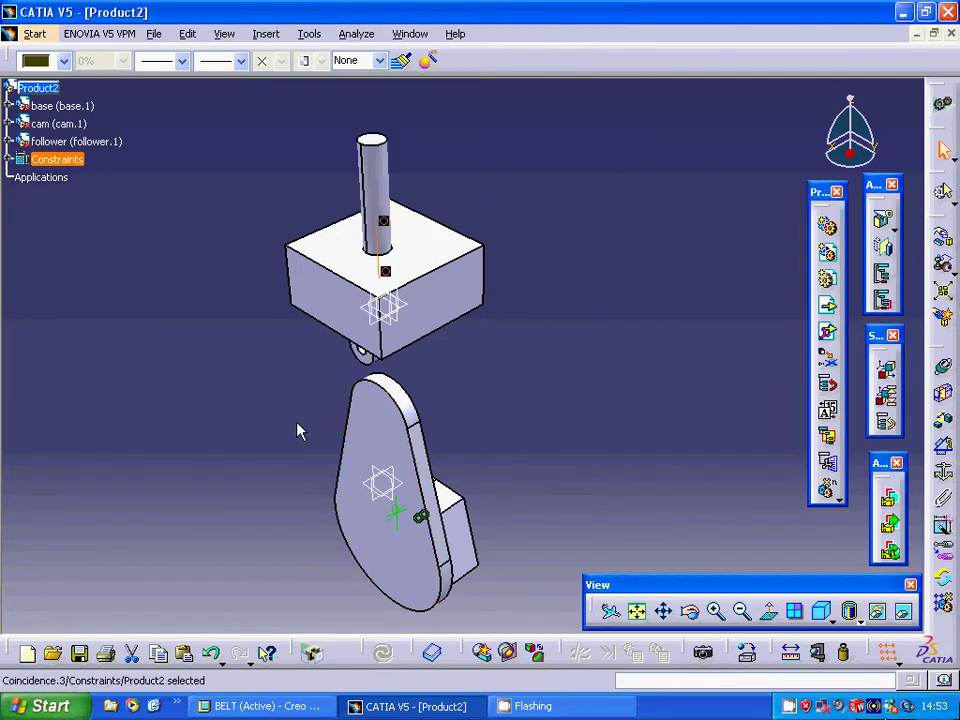
middle_drag(305, 431, 282, 292)
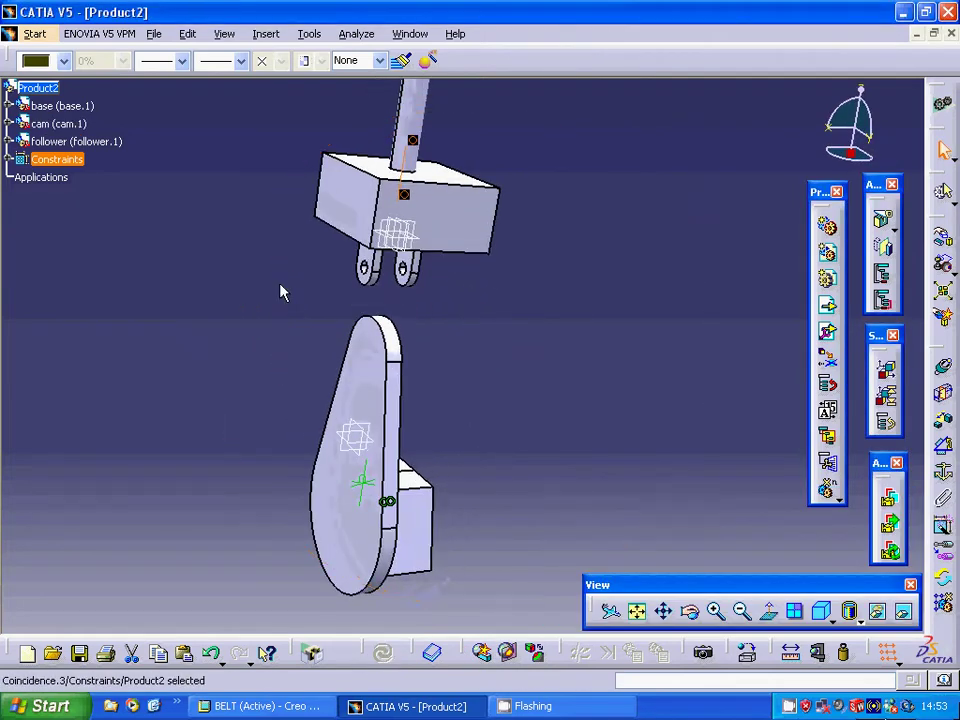
Insert roller.CATPart into Product2 as existing component roller.1 and close the incident report.
right_click(56, 92)
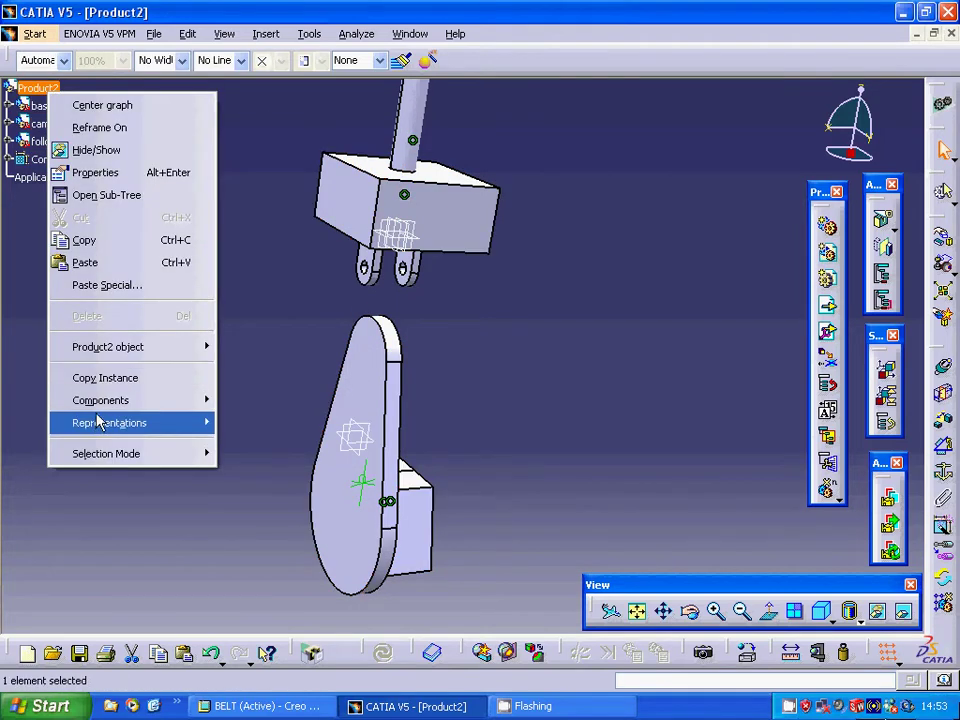
mouse_move(97, 408)
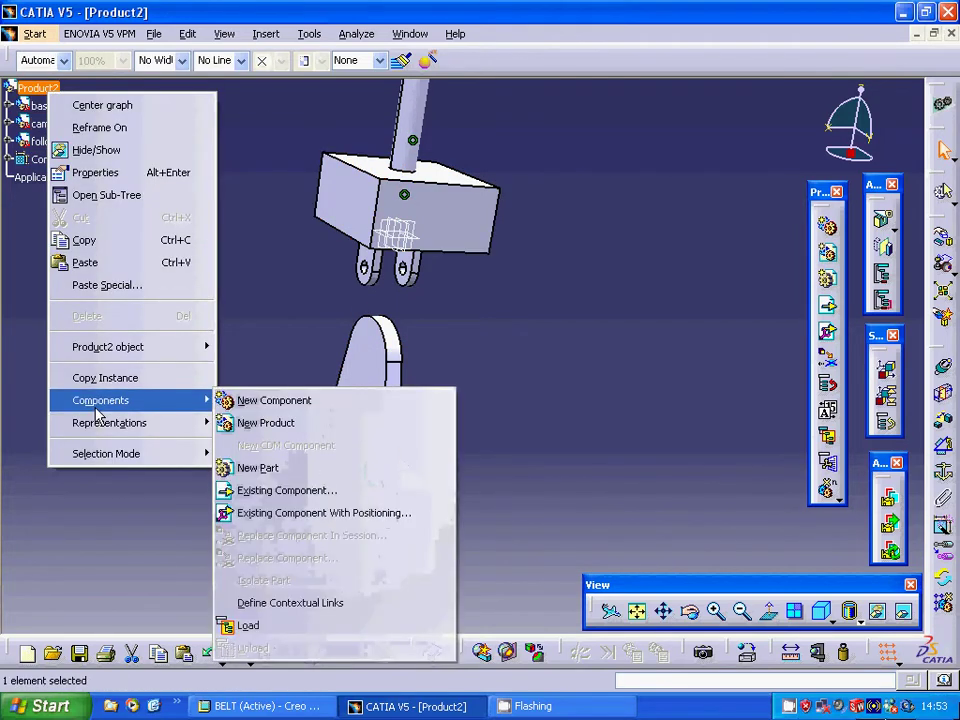
click(245, 497)
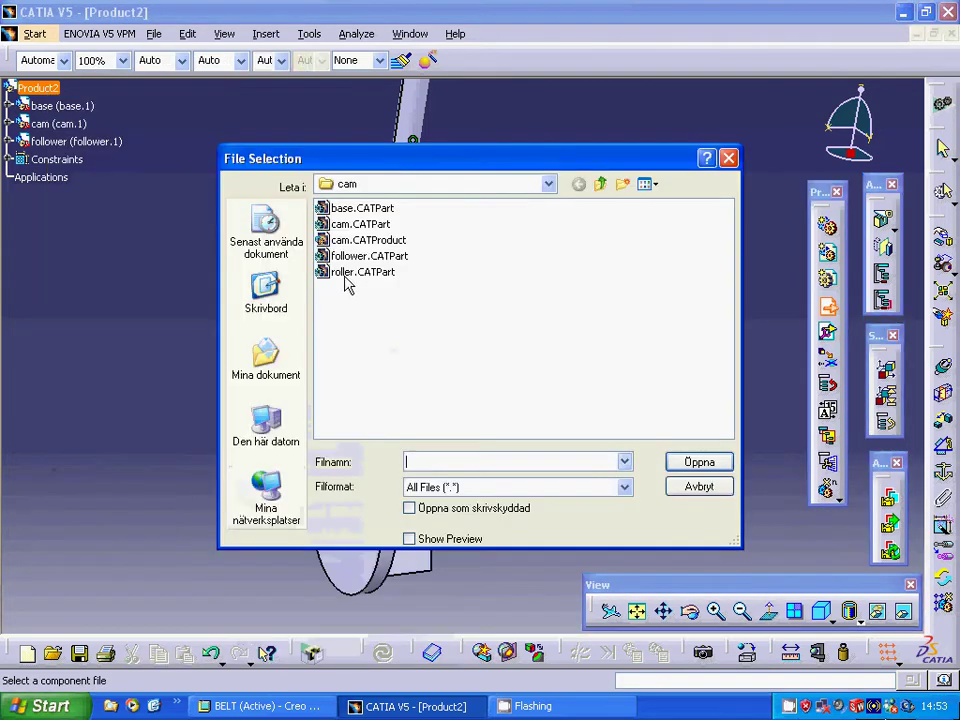
click(346, 275)
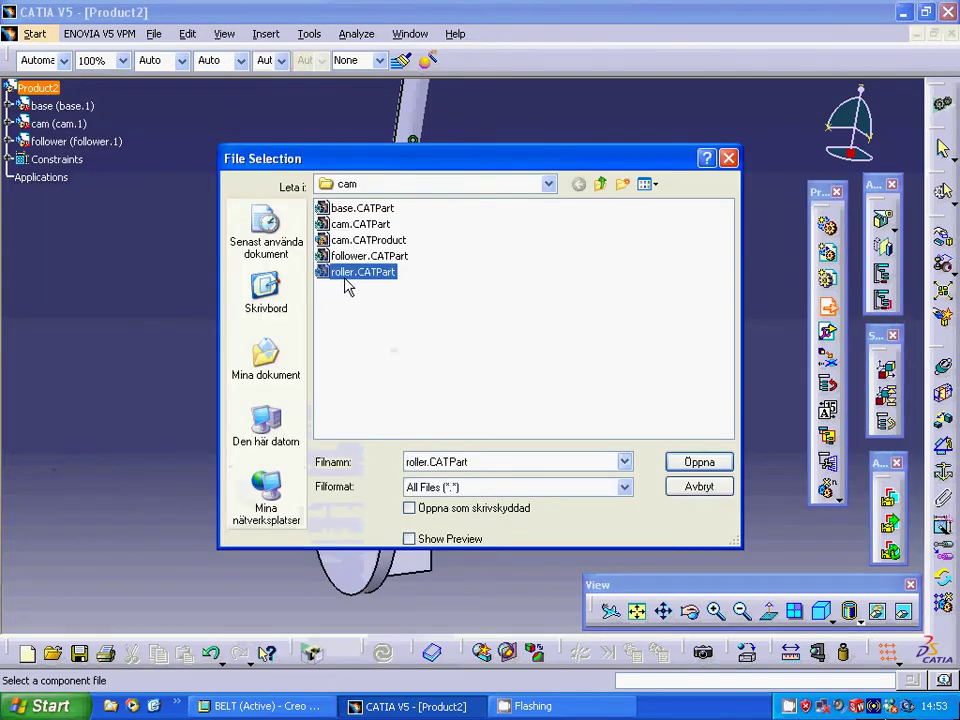
click(699, 462)
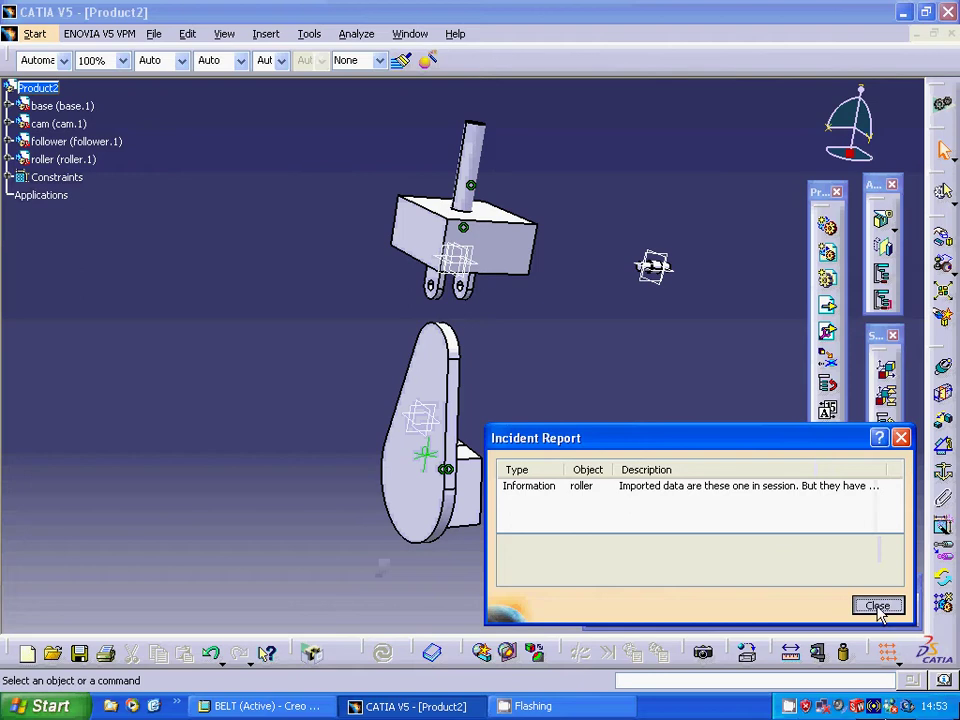
click(877, 607)
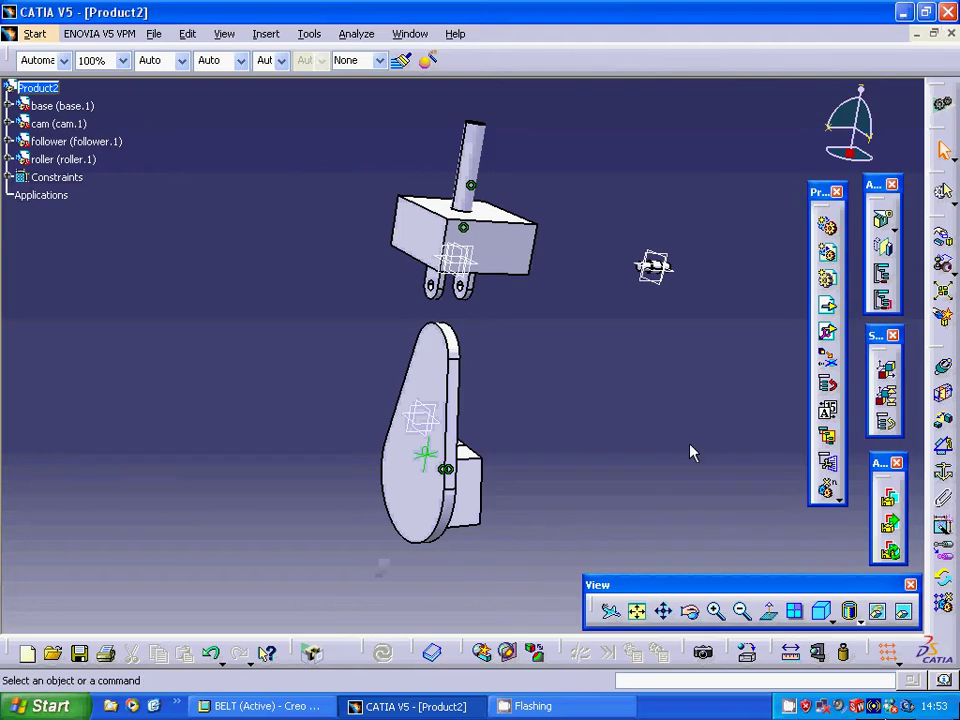
Create Coincidence.4 between the follower fork's clevis-hole axis and the roller's axis.
click(942, 368)
click(882, 281)
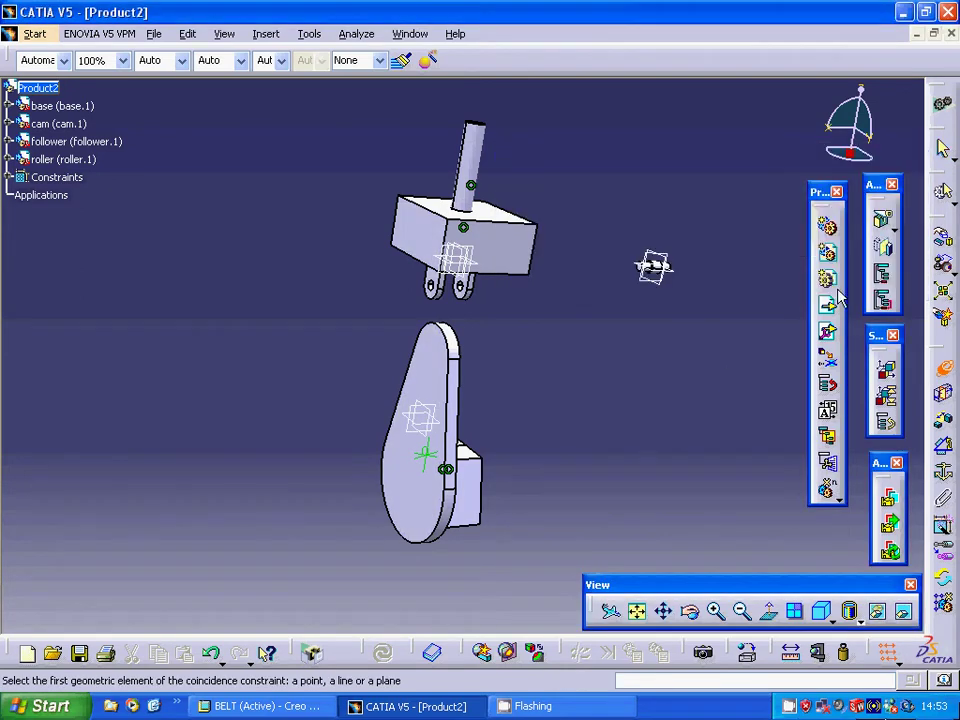
click(717, 612)
click(717, 612)
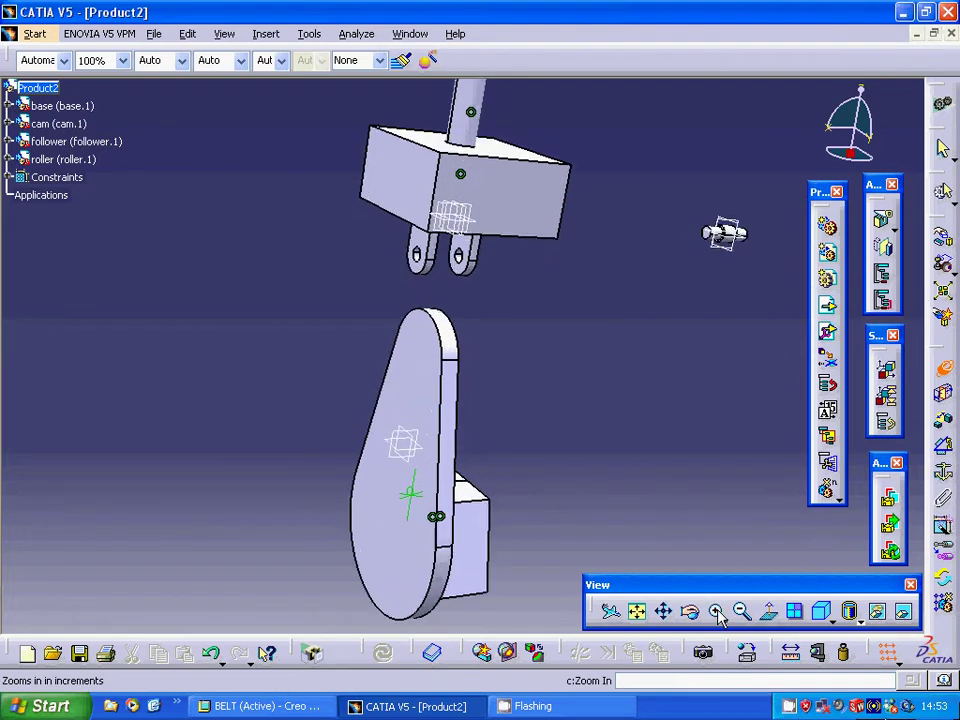
click(717, 612)
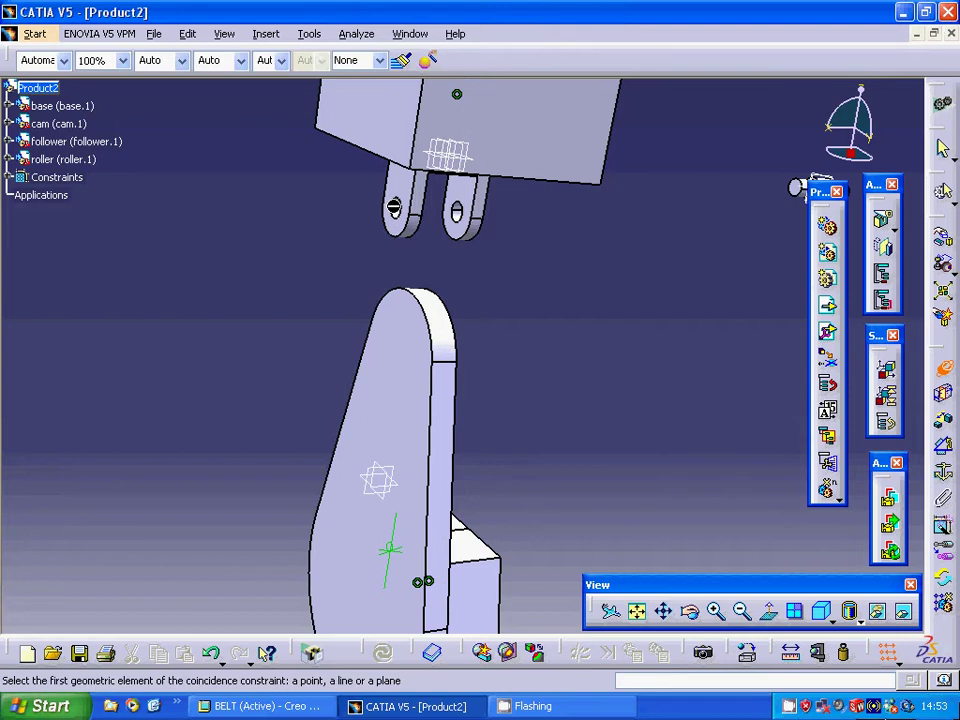
click(408, 214)
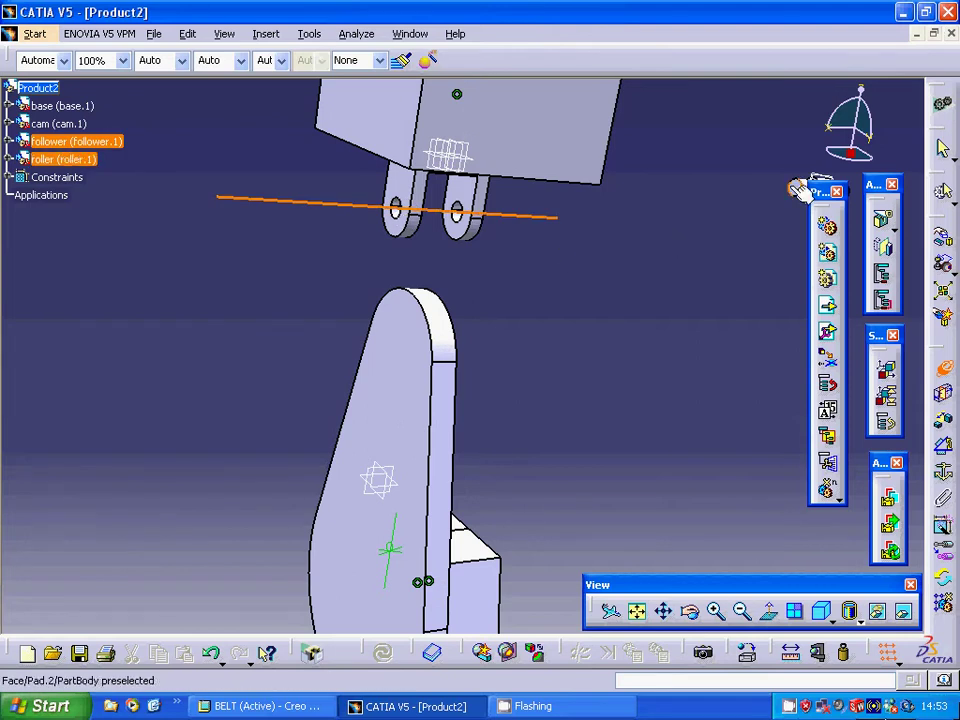
drag(815, 191, 790, 271)
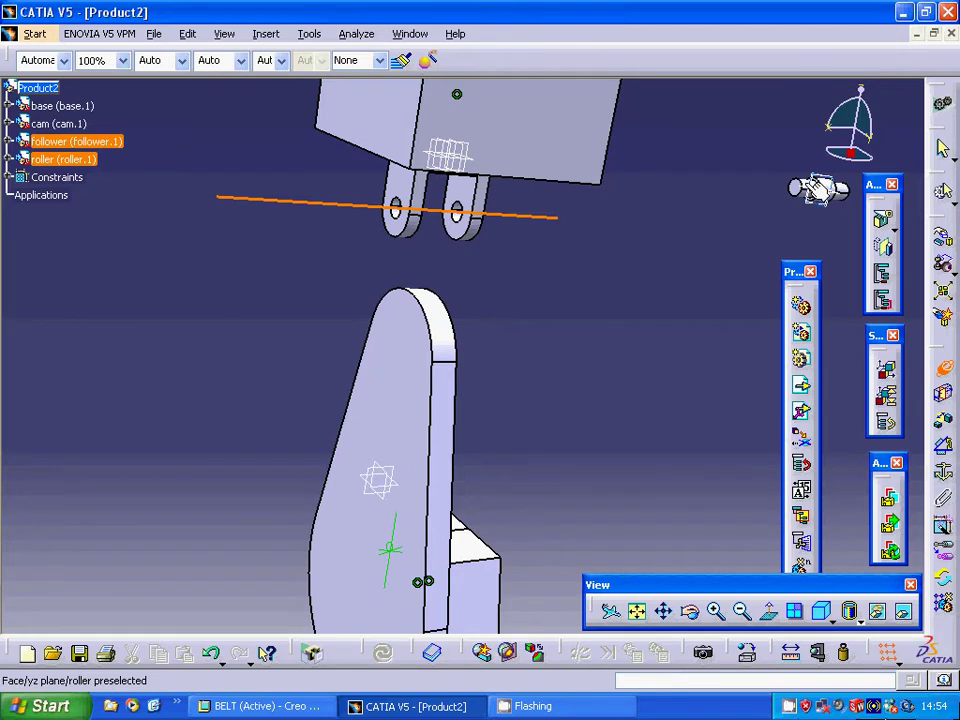
click(716, 612)
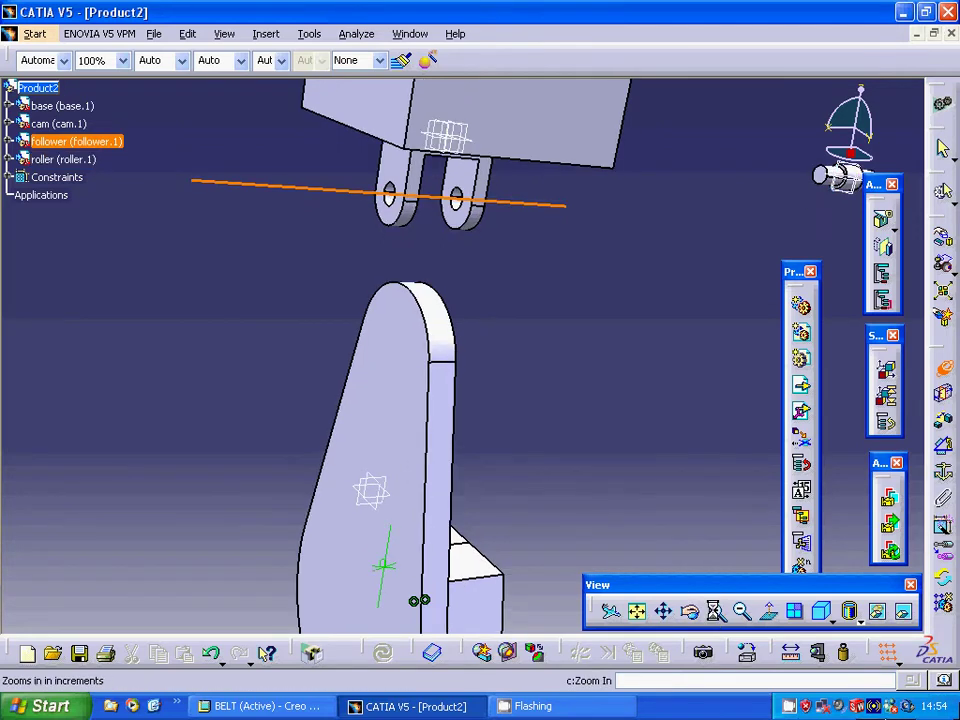
middle_drag(658, 339, 443, 470)
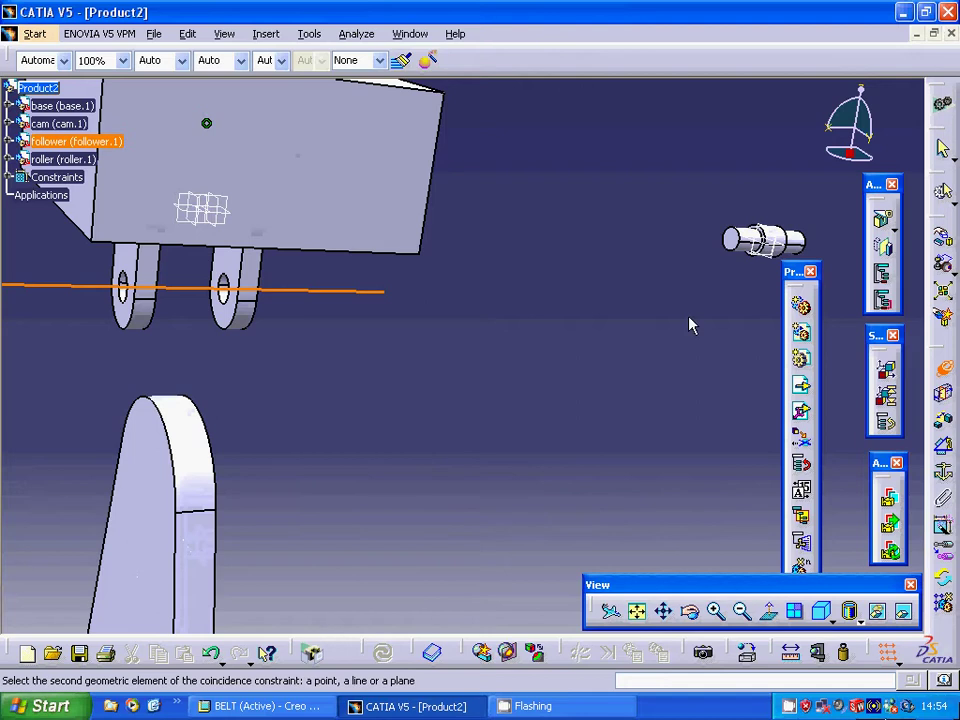
click(757, 238)
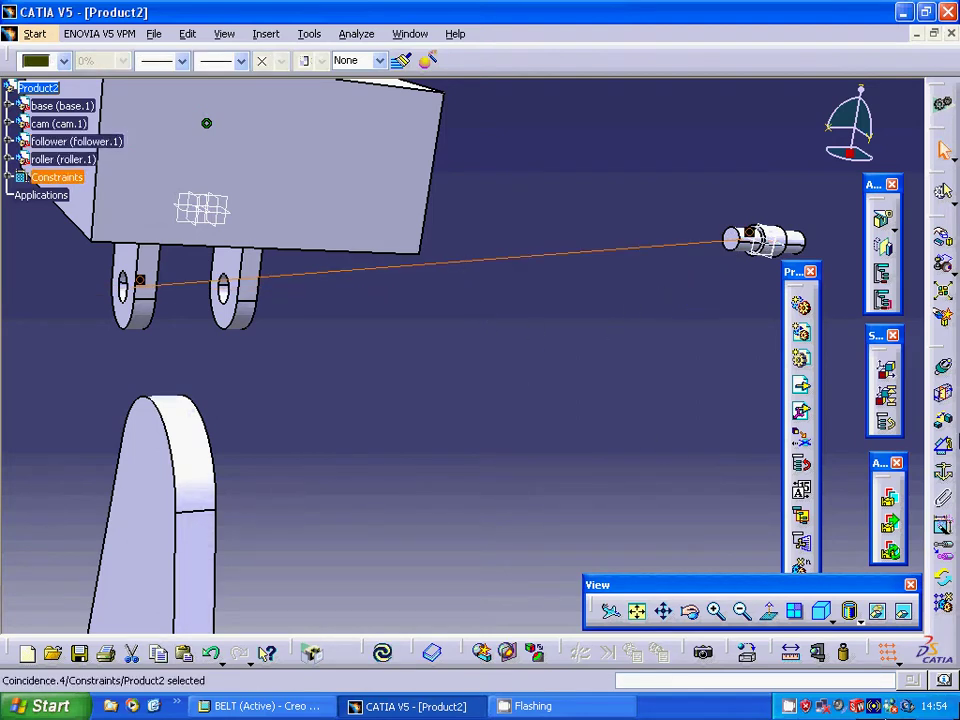
Add Offset.5 at 0 mm between the follower lug face and roller end face, then update.
click(941, 420)
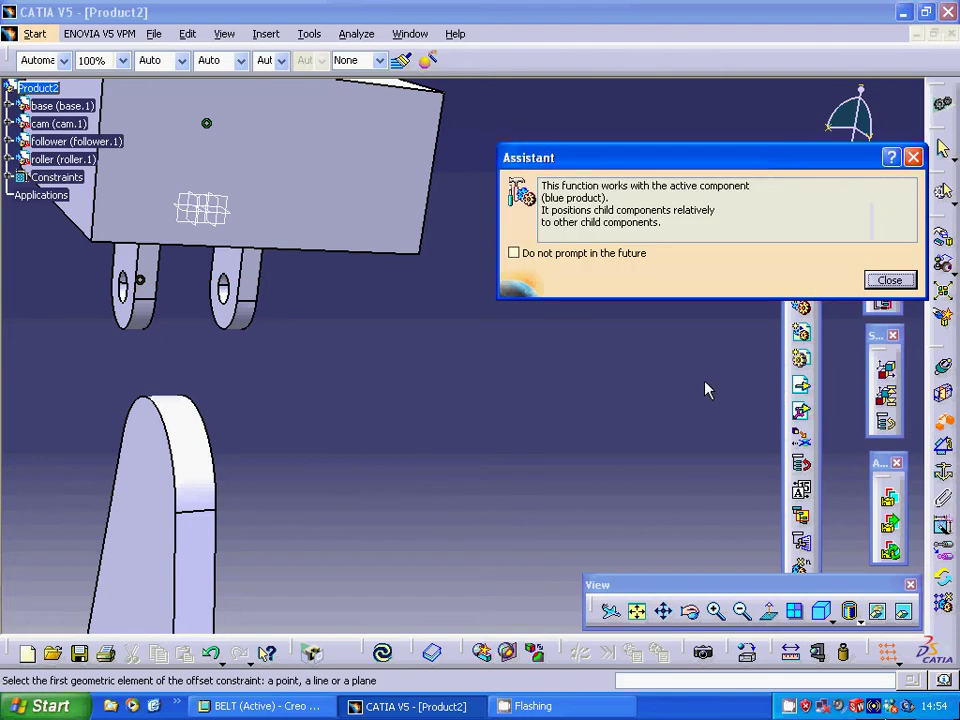
click(128, 305)
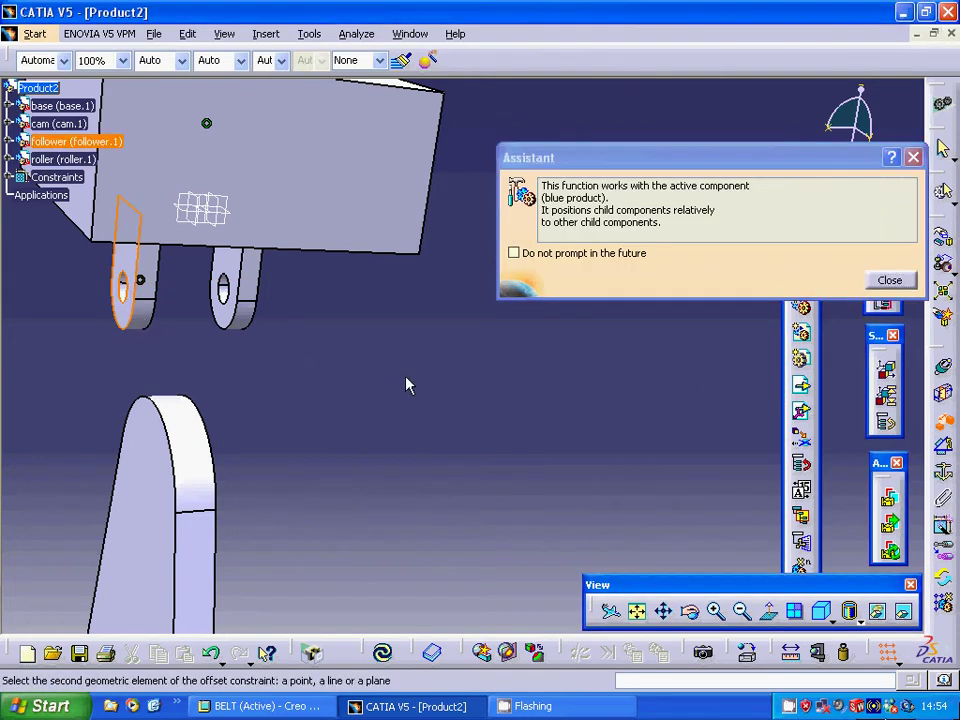
click(889, 280)
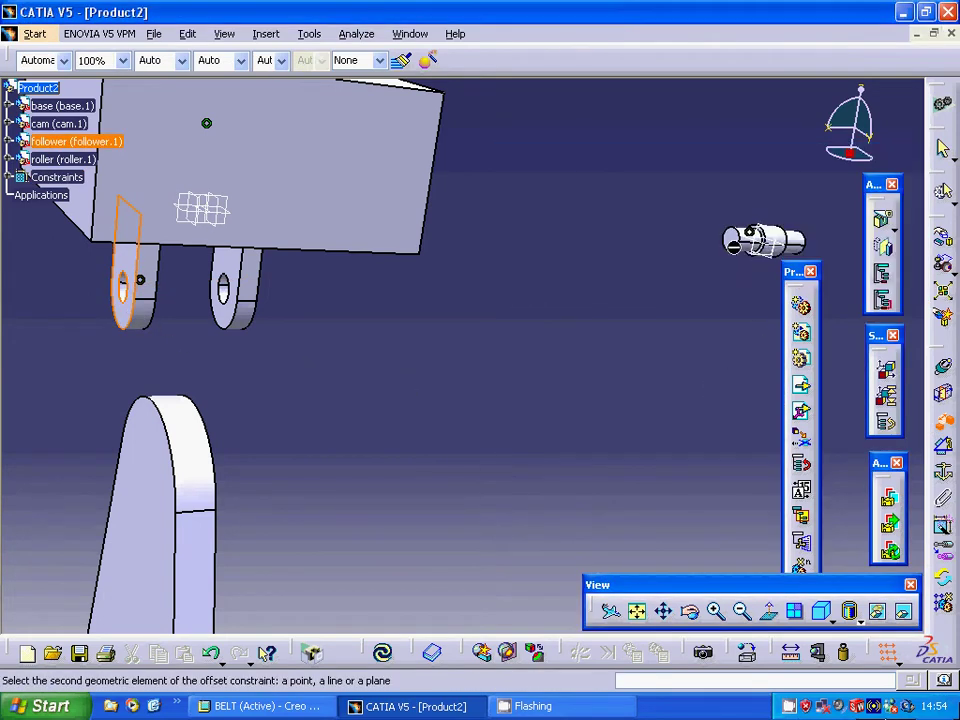
click(738, 238)
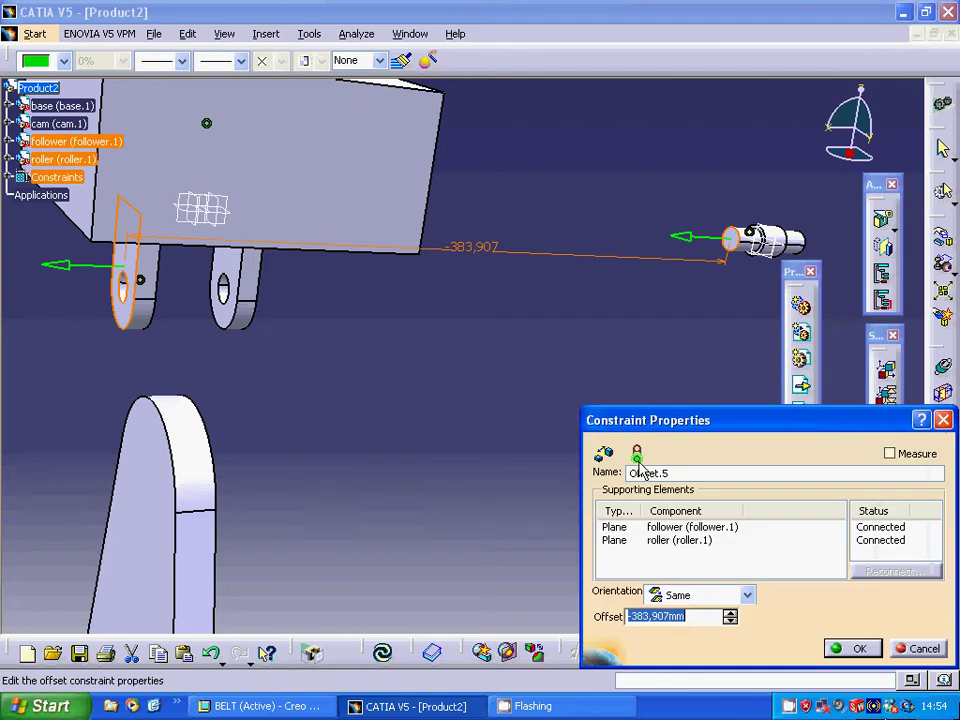
text(0)
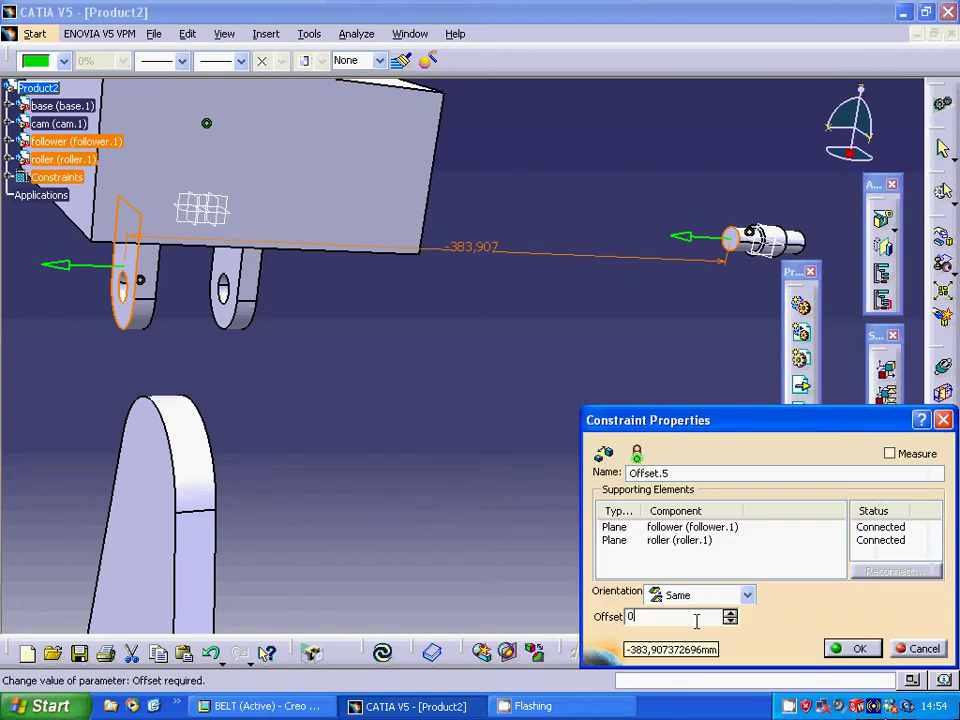
click(853, 648)
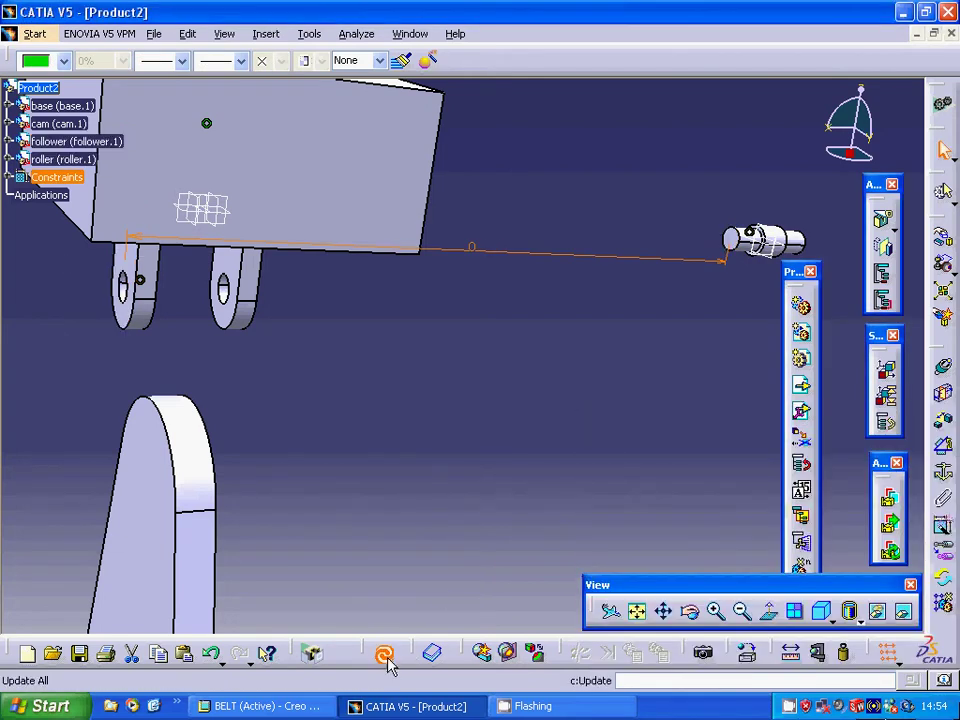
click(381, 652)
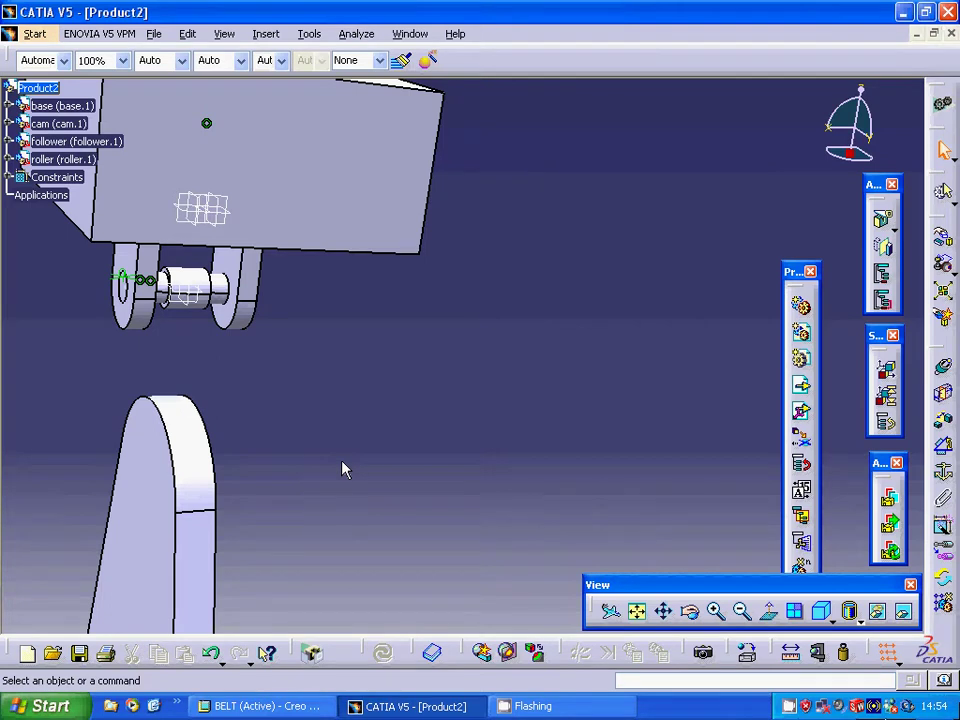
click(945, 398)
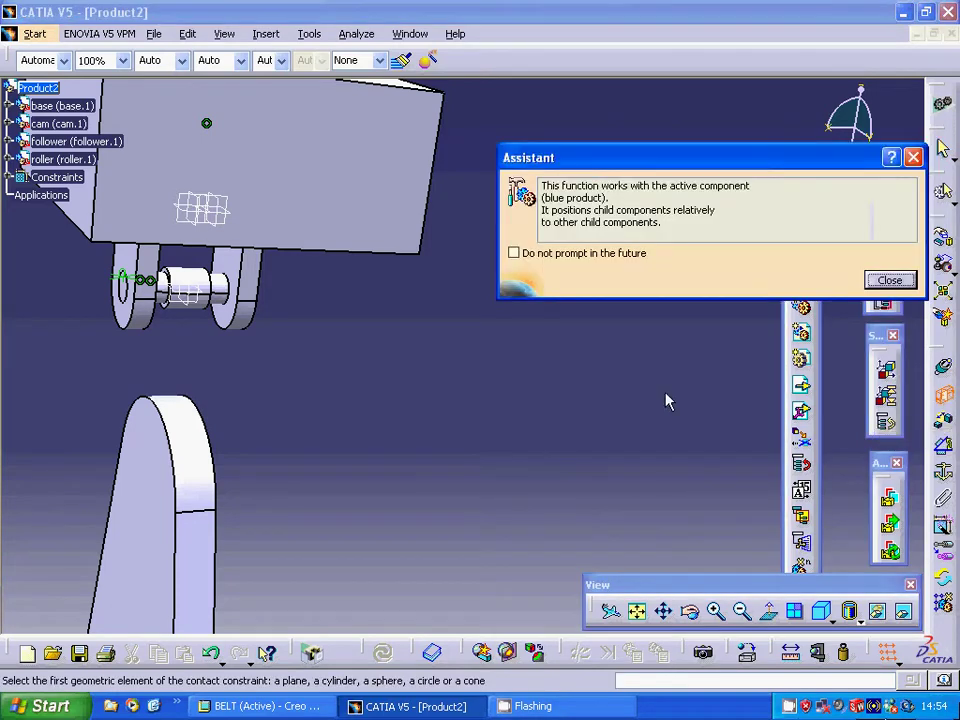
click(890, 281)
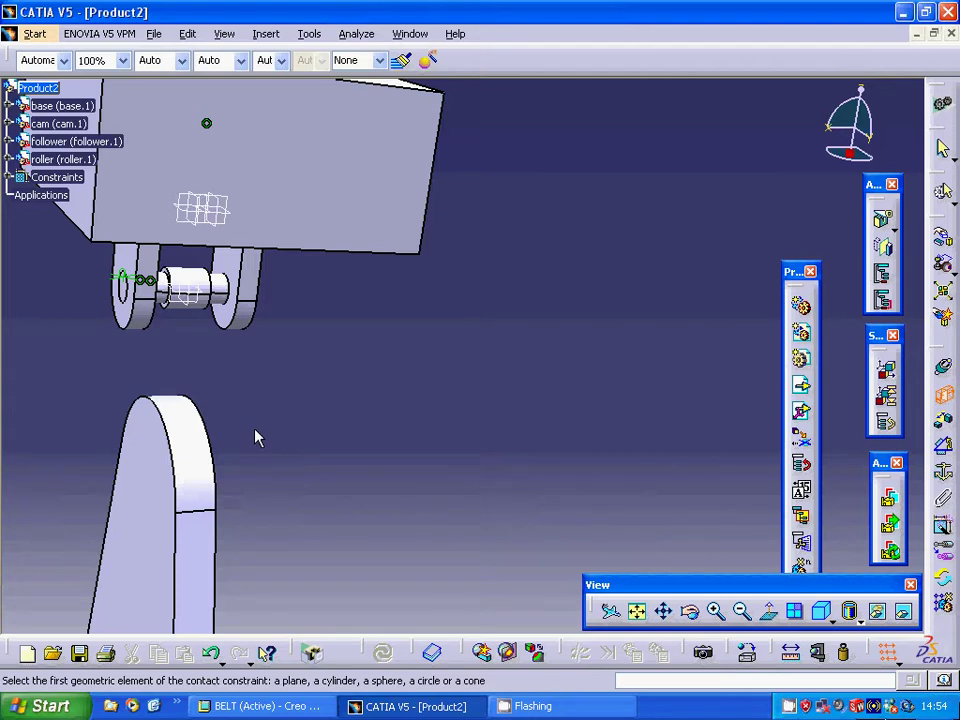
click(207, 318)
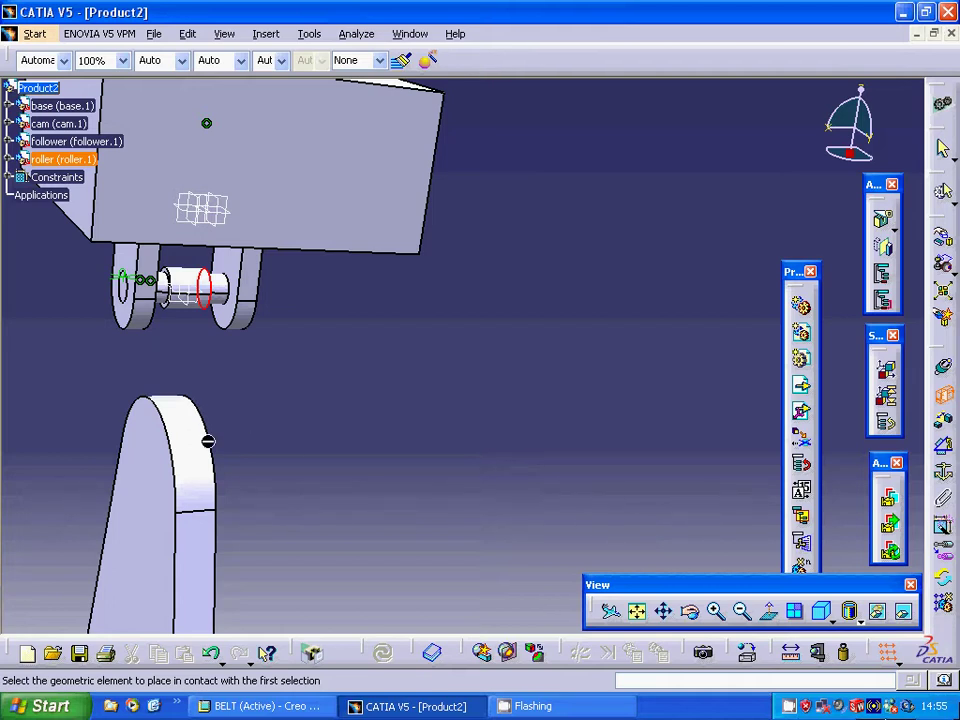
middle_drag(219, 429, 159, 456)
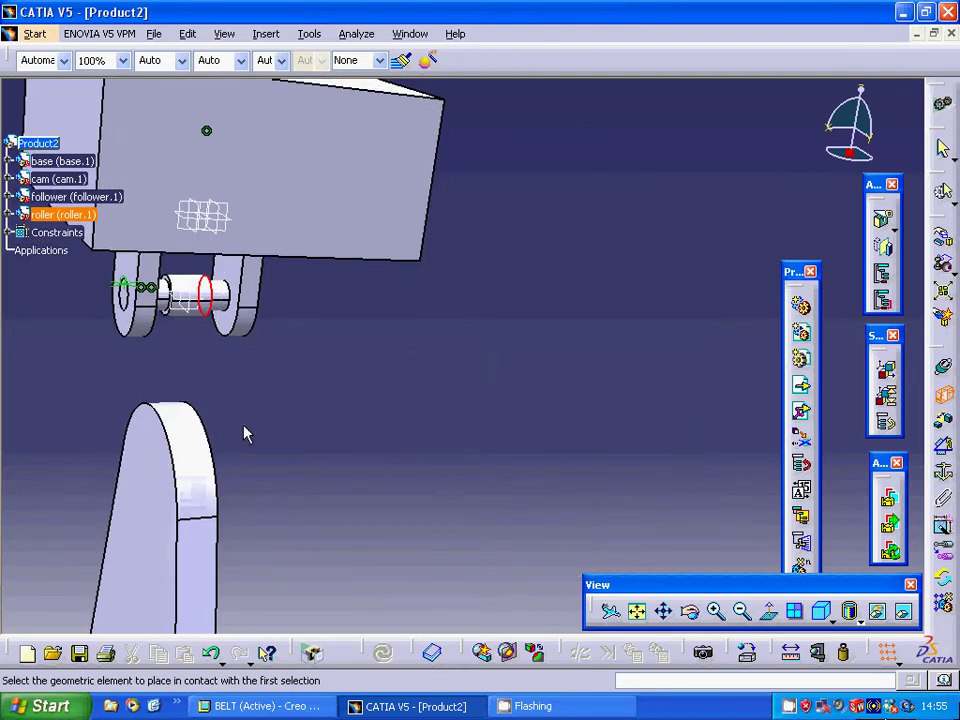
middle_drag(246, 433, 178, 452)
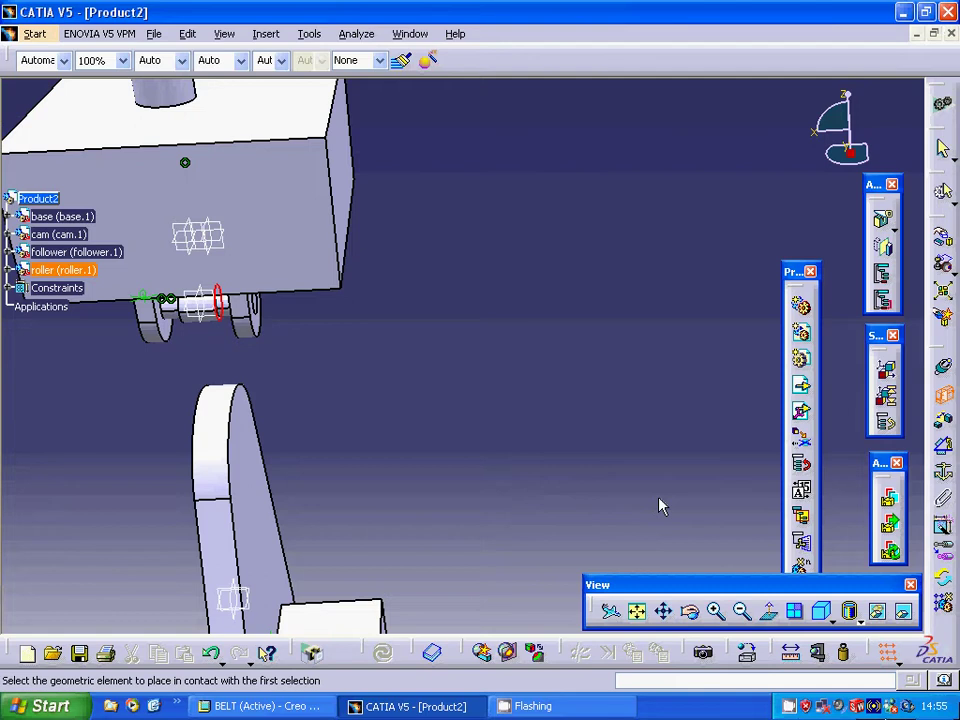
click(940, 413)
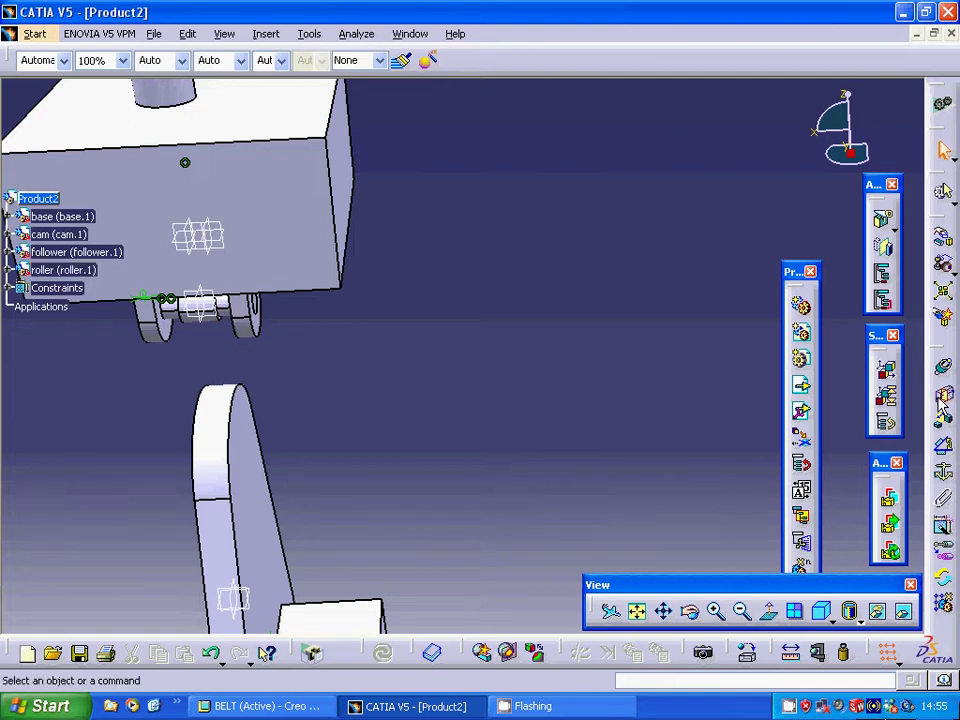
click(944, 393)
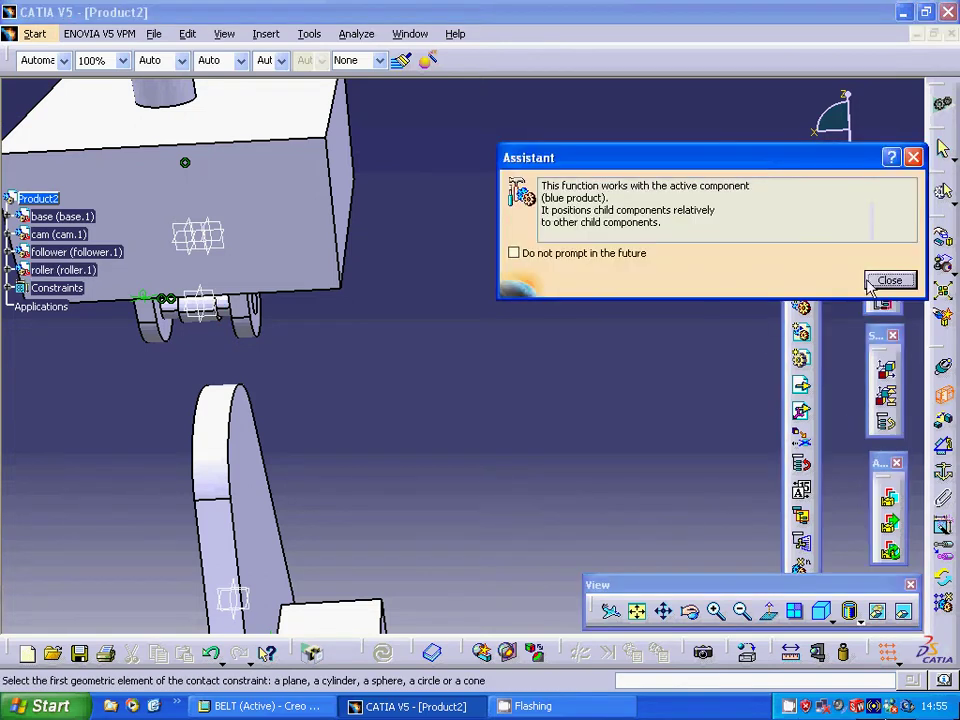
click(886, 281)
click(237, 421)
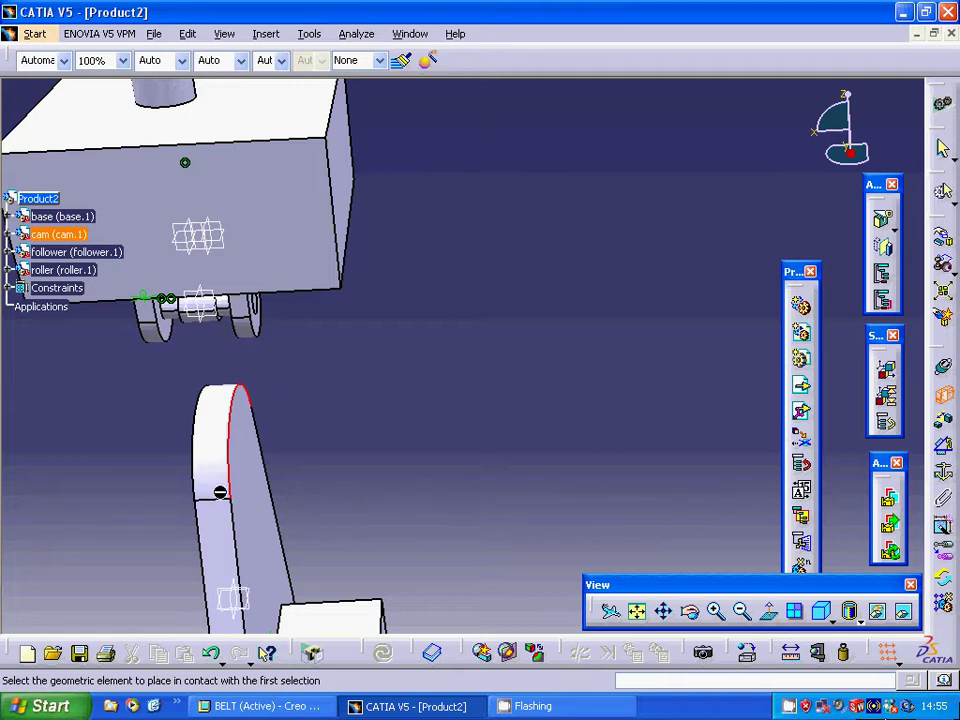
middle_drag(283, 411, 381, 398)
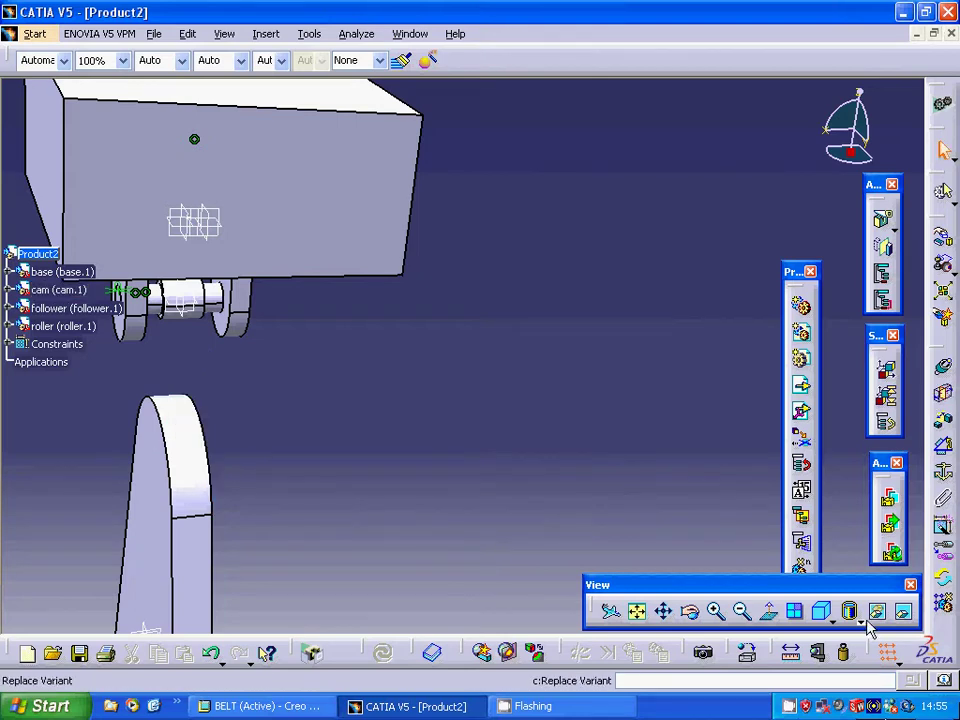
right_click(806, 706)
click(816, 670)
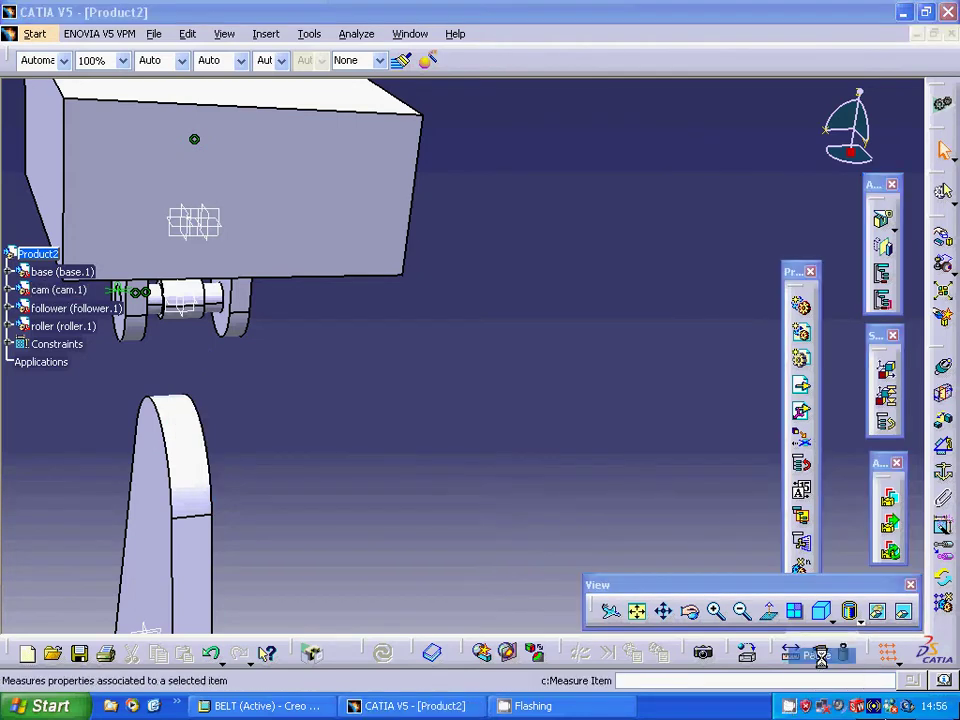
Add an External line contact between the roller's cylindrical face and the cam's curved face.
click(940, 394)
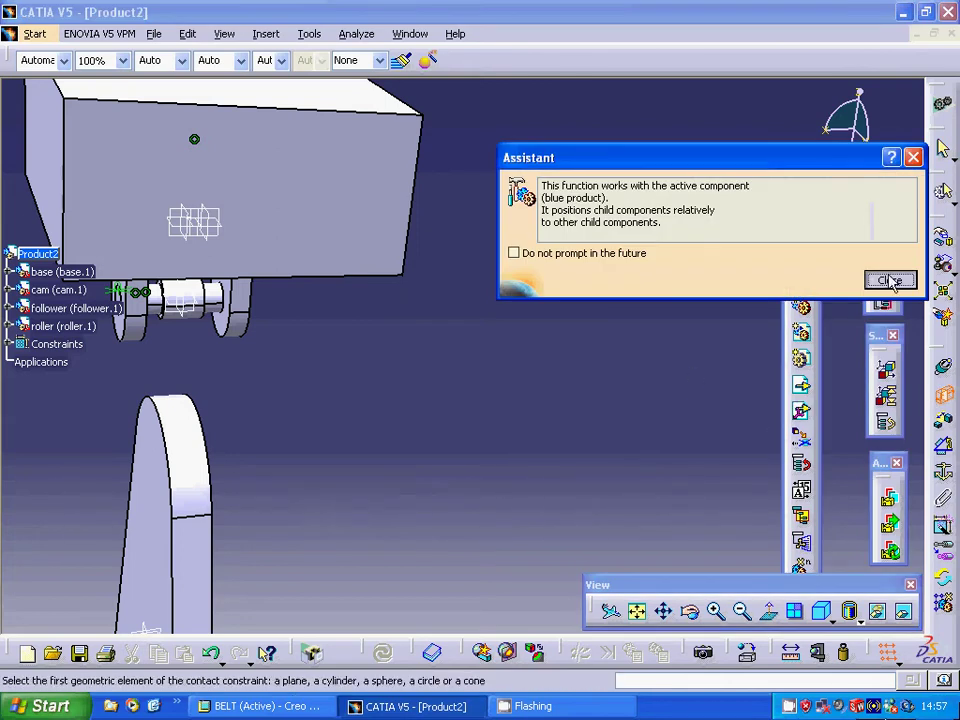
click(888, 280)
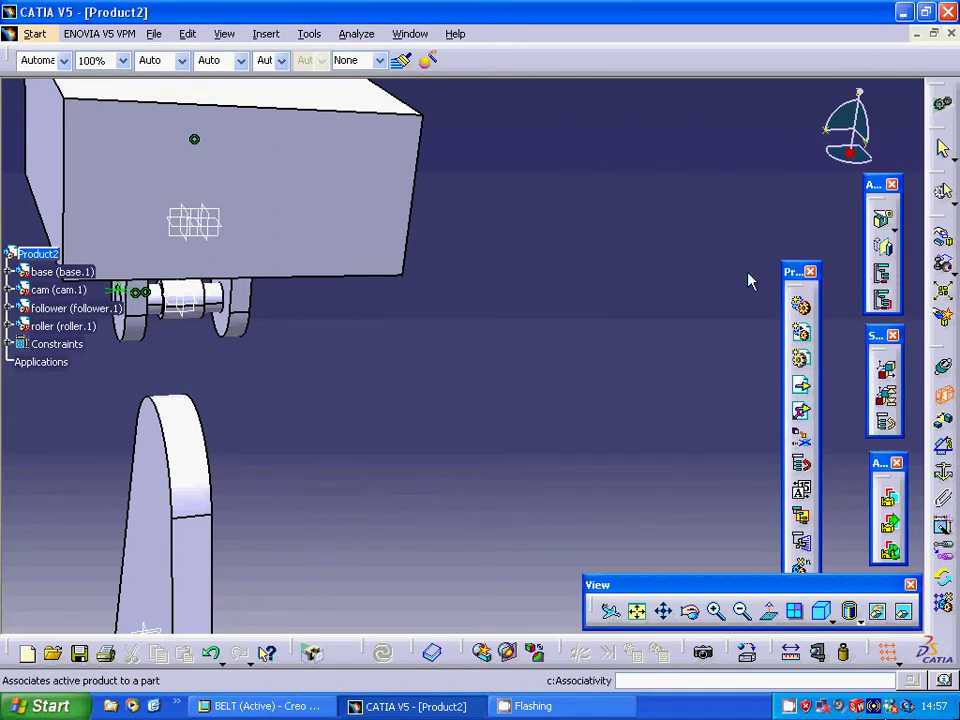
click(198, 316)
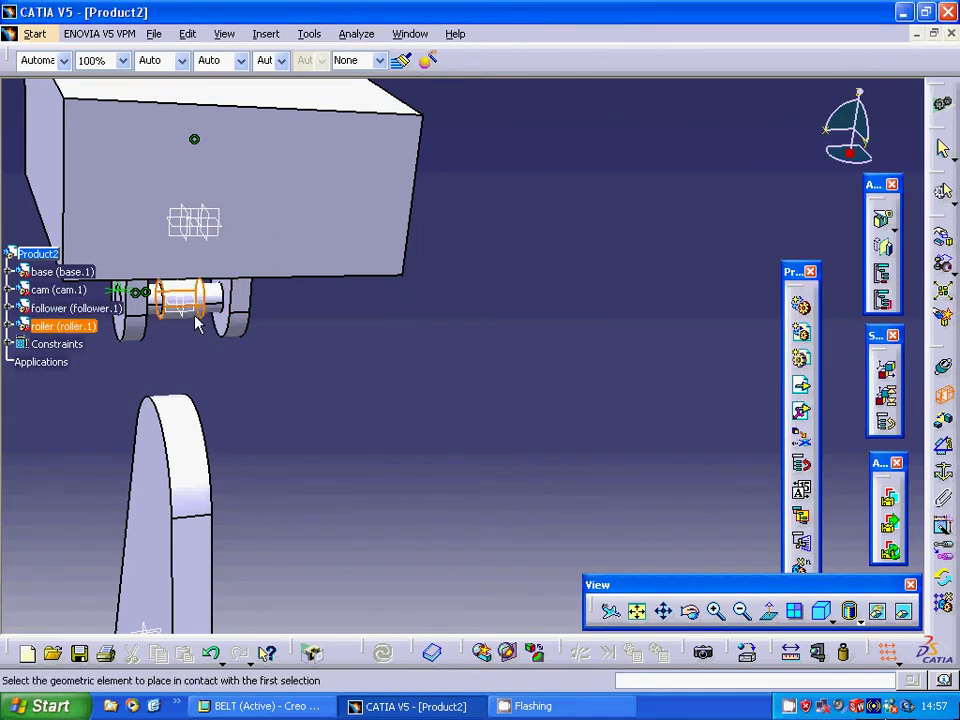
click(192, 410)
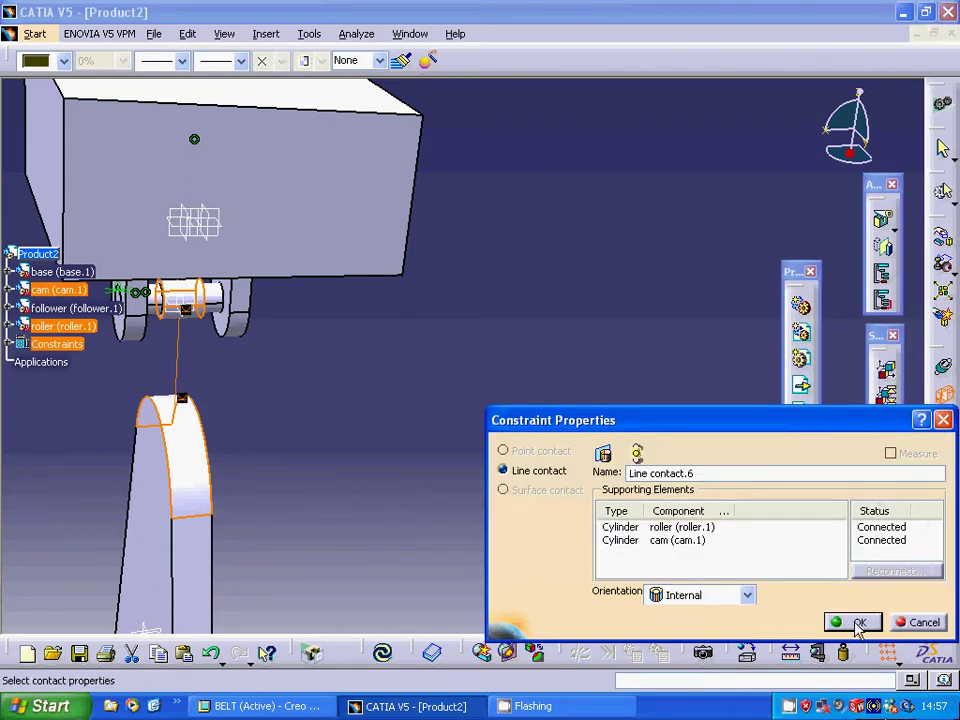
click(747, 595)
click(682, 692)
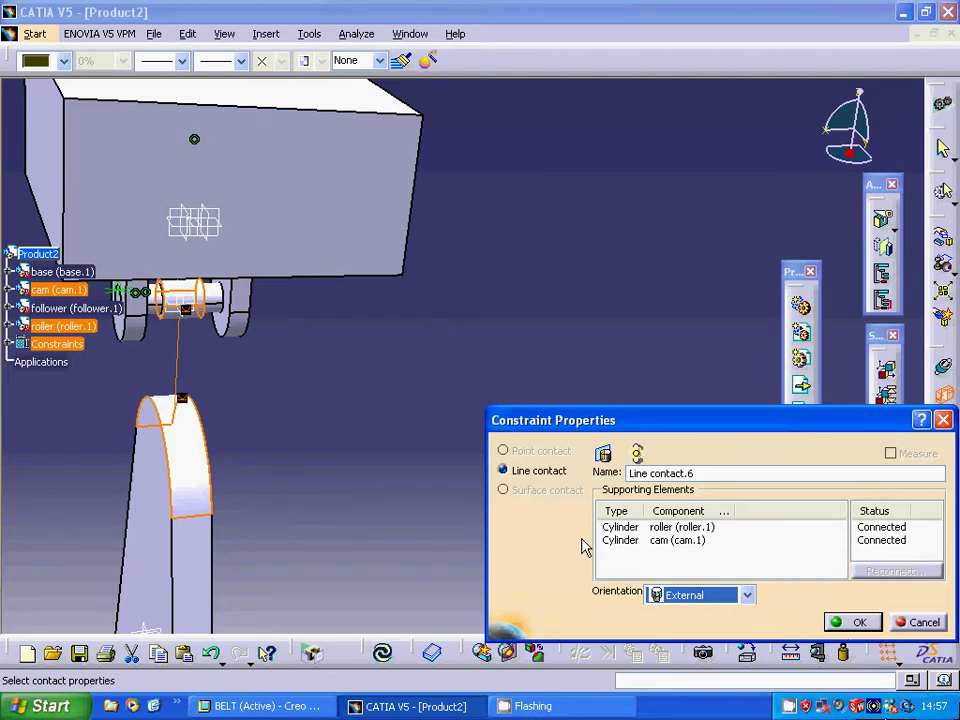
click(845, 622)
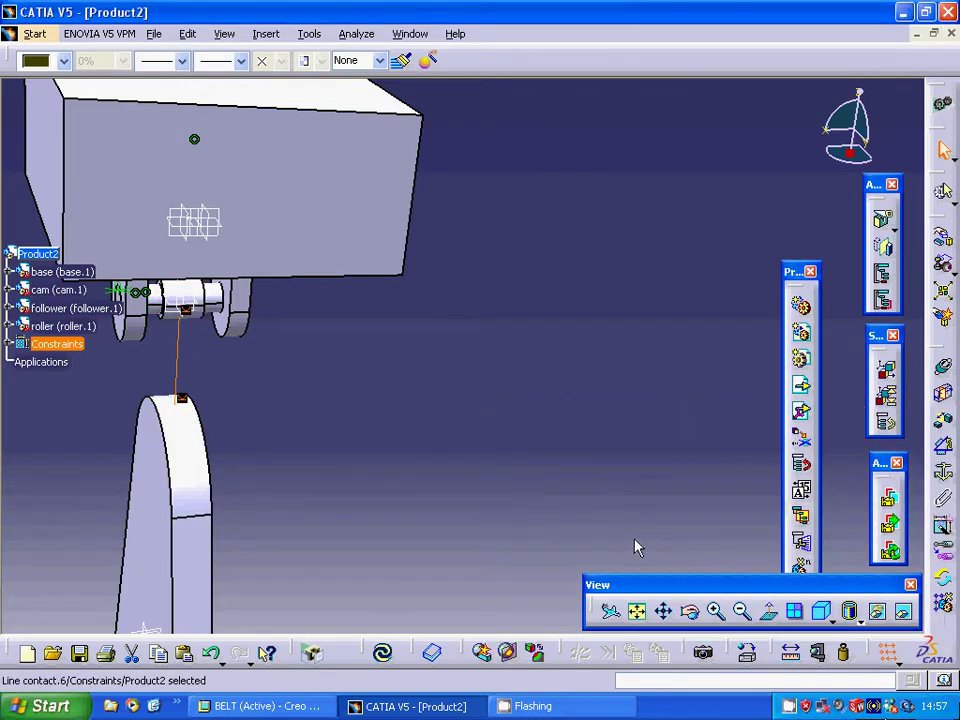
click(384, 653)
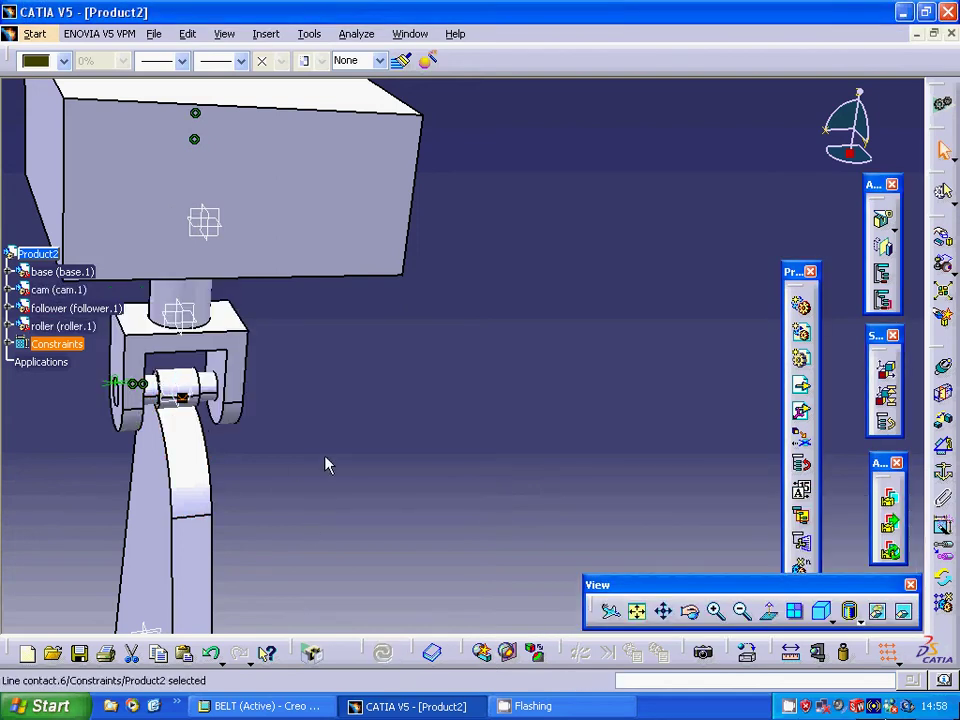
Review the six assembly constraints and show the whole assembly fitted in isometric view.
click(16, 344)
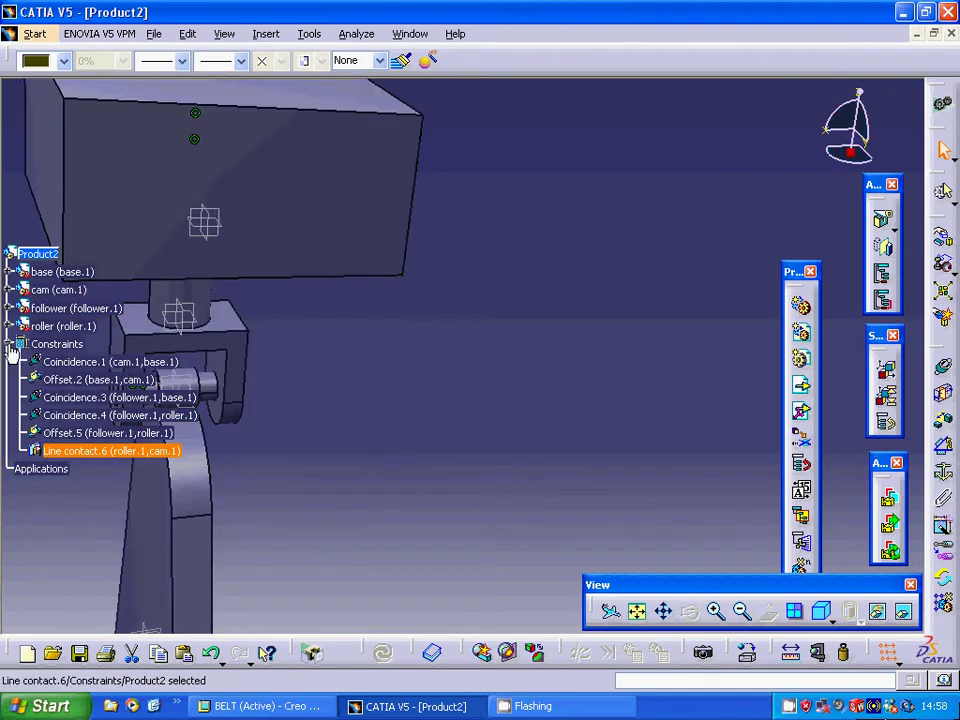
click(10, 344)
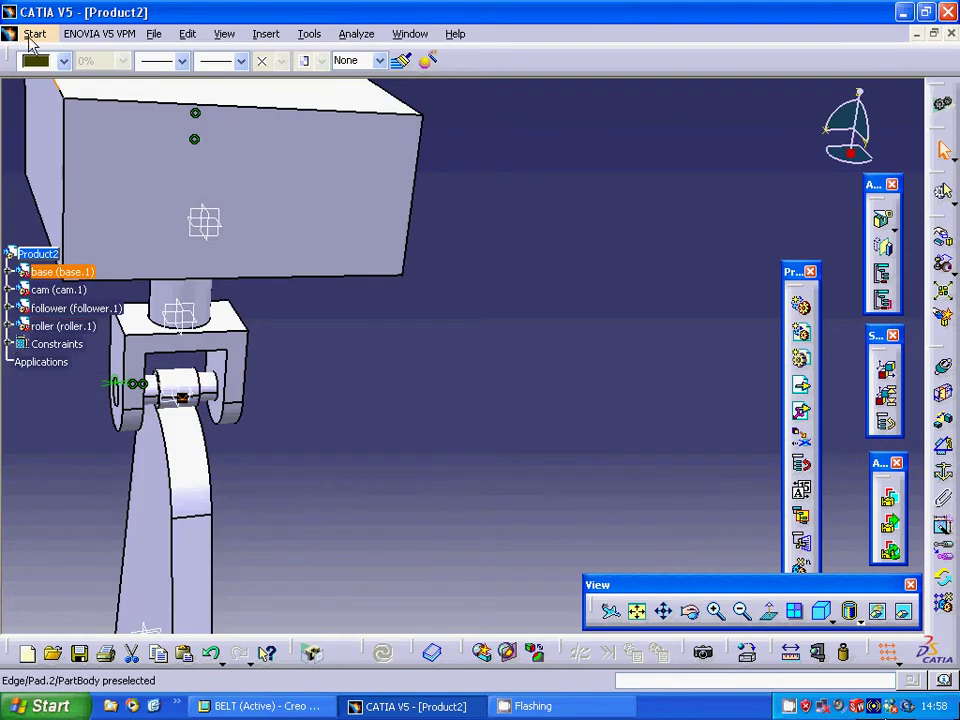
click(821, 611)
click(636, 611)
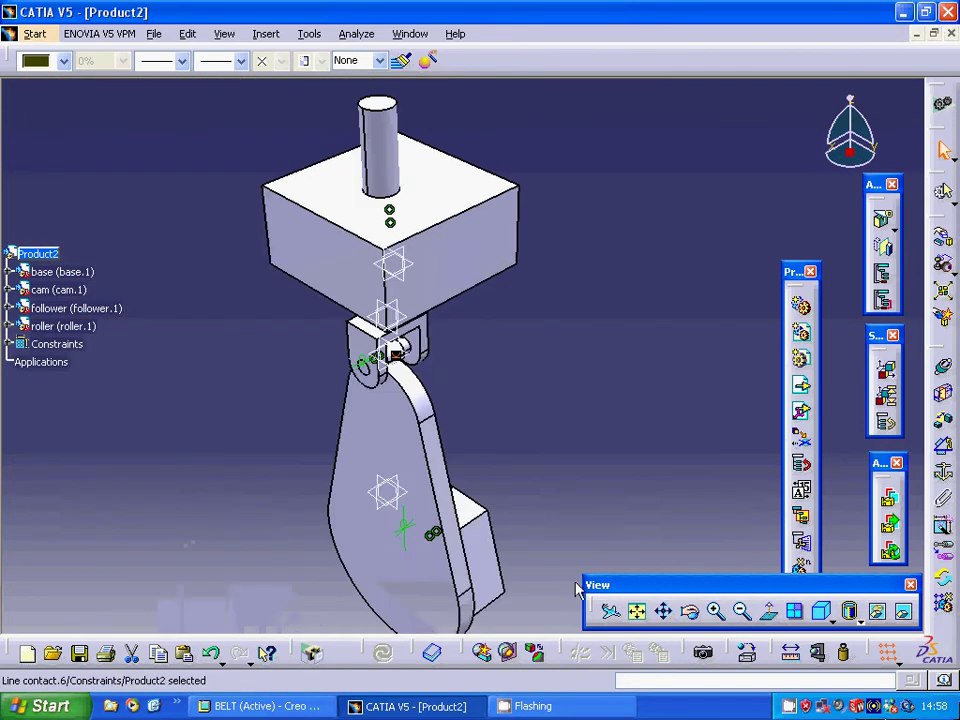
click(34, 34)
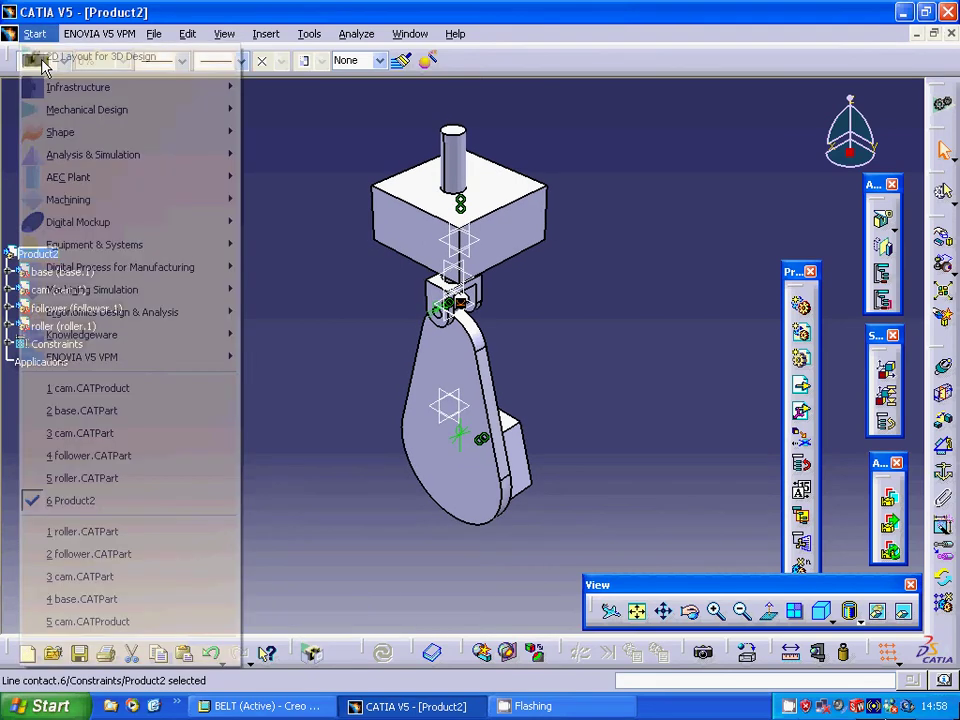
Switch to DMU Kinematics and create Mechanism.1 with base.1 as its fixed part.
mouse_move(77, 229)
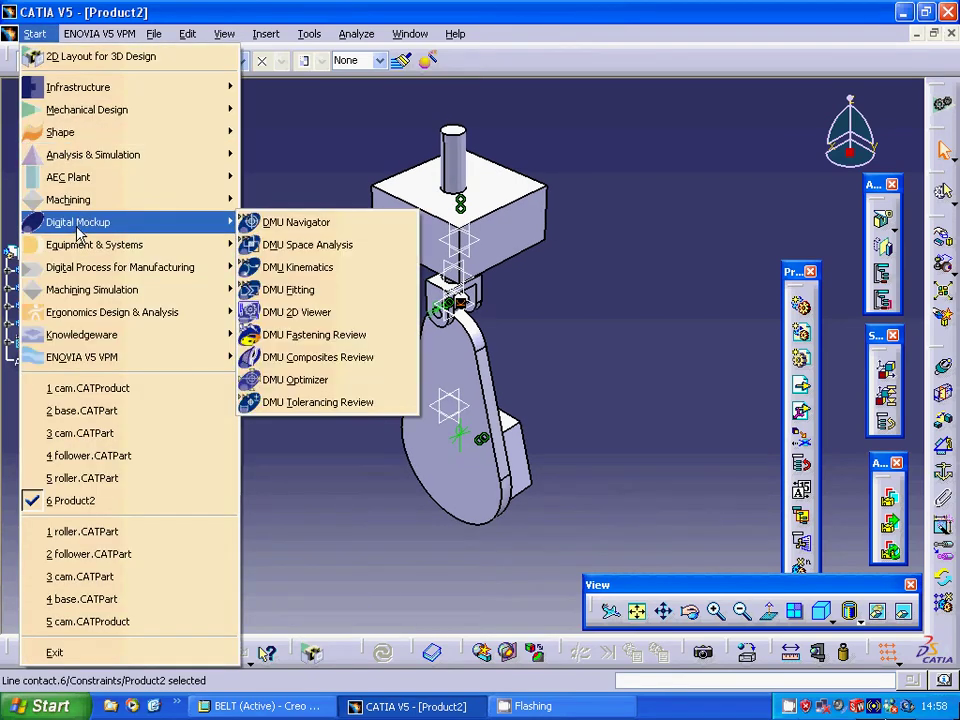
click(328, 268)
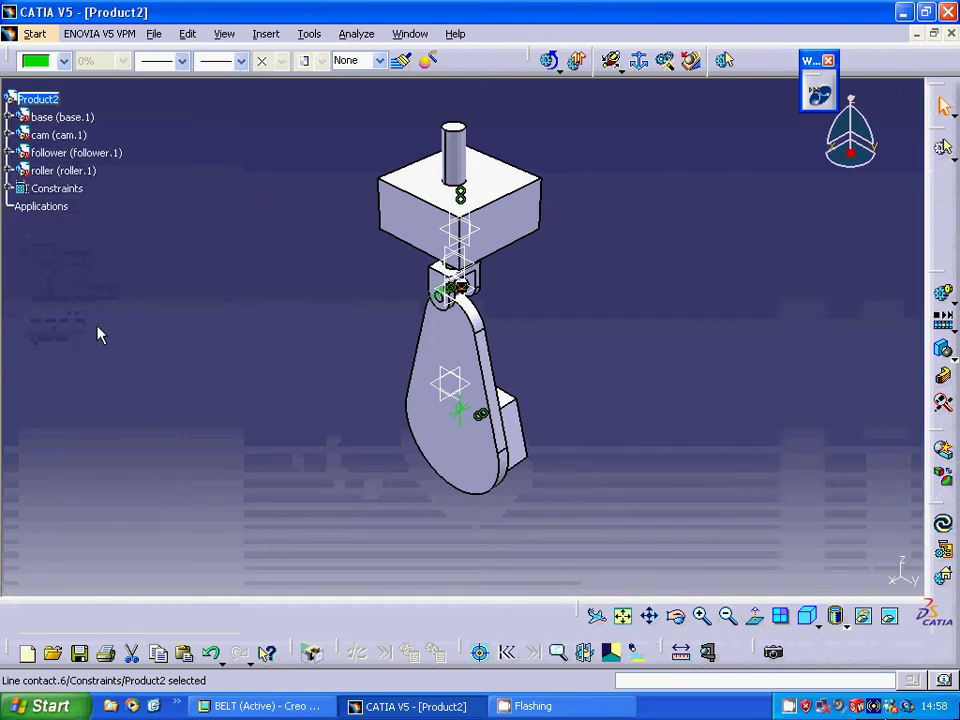
click(641, 64)
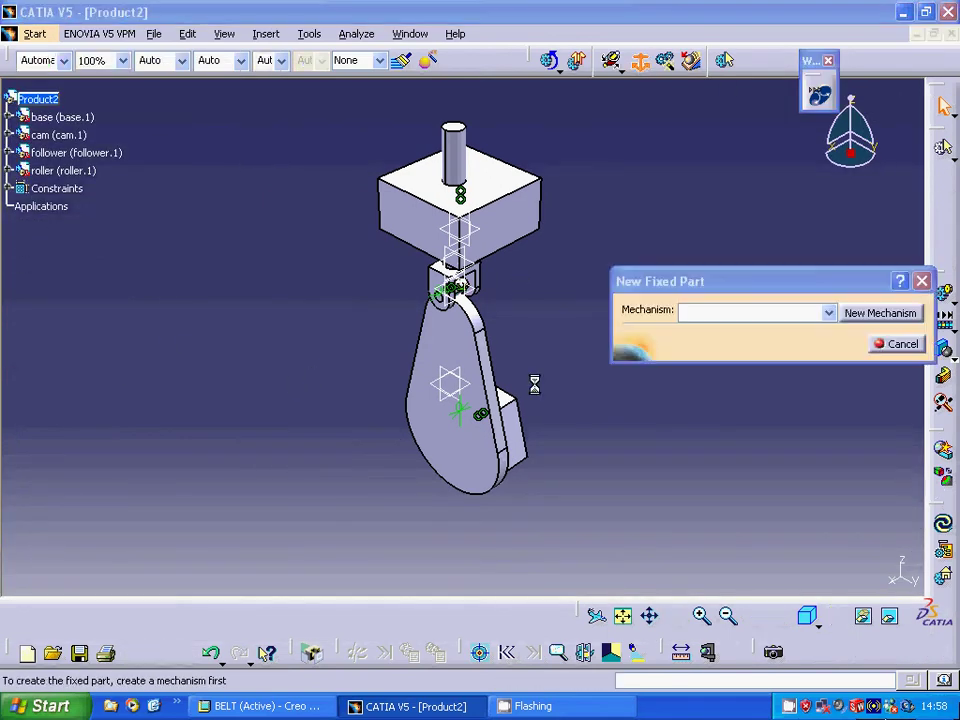
click(880, 320)
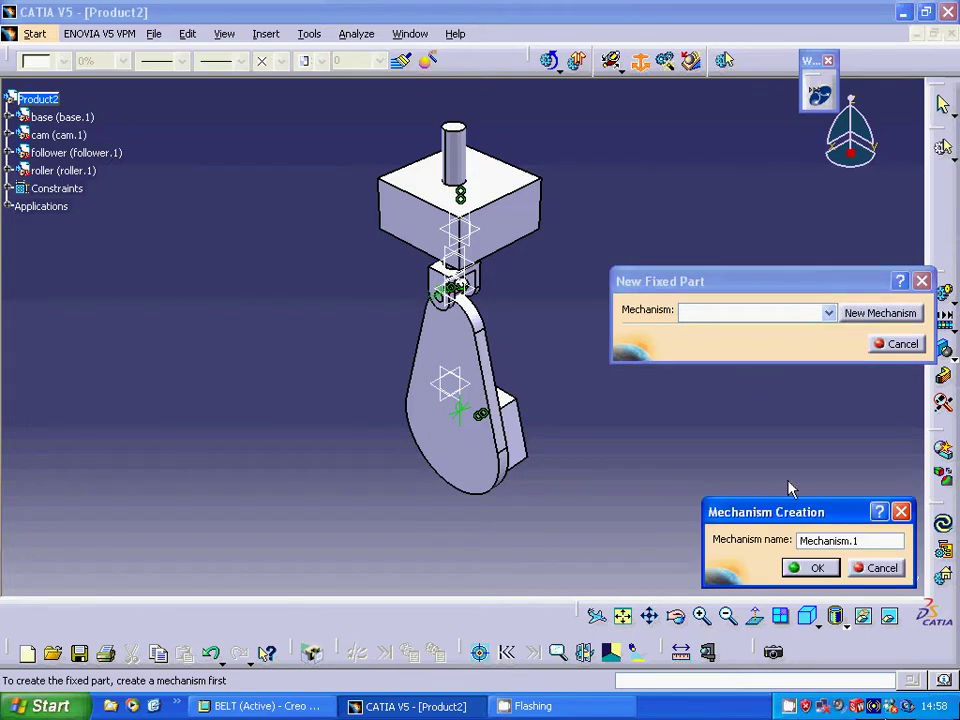
click(812, 568)
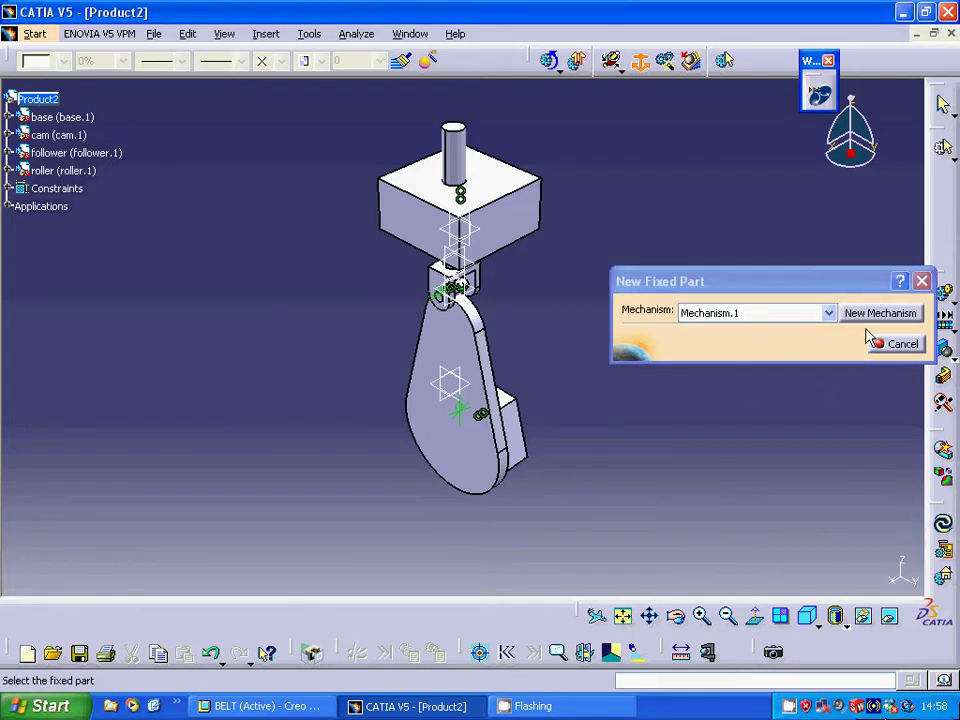
click(533, 443)
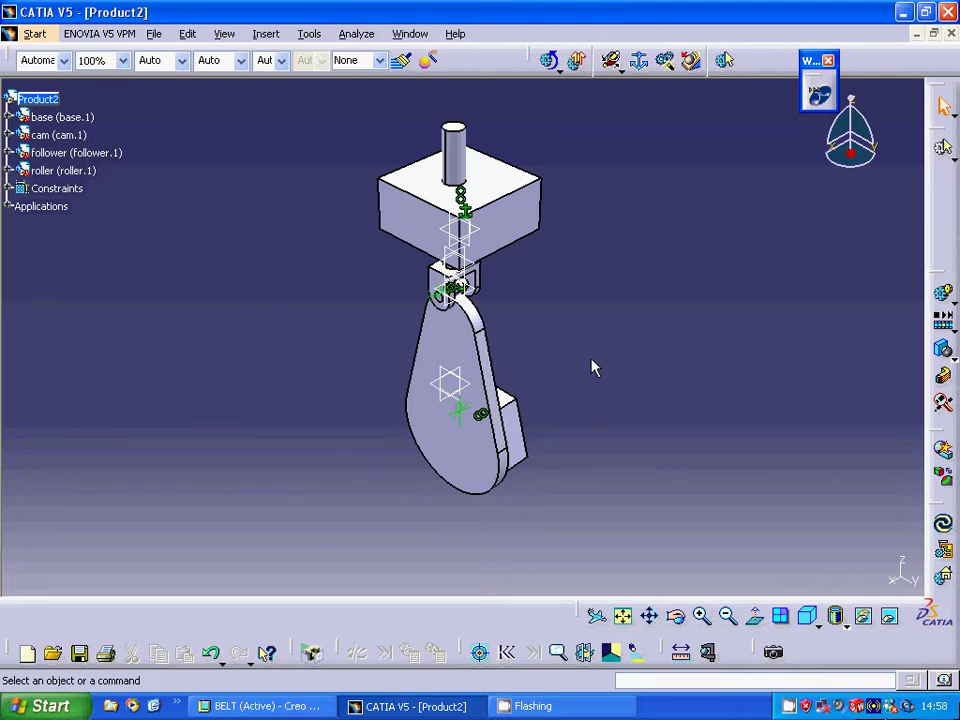
click(620, 72)
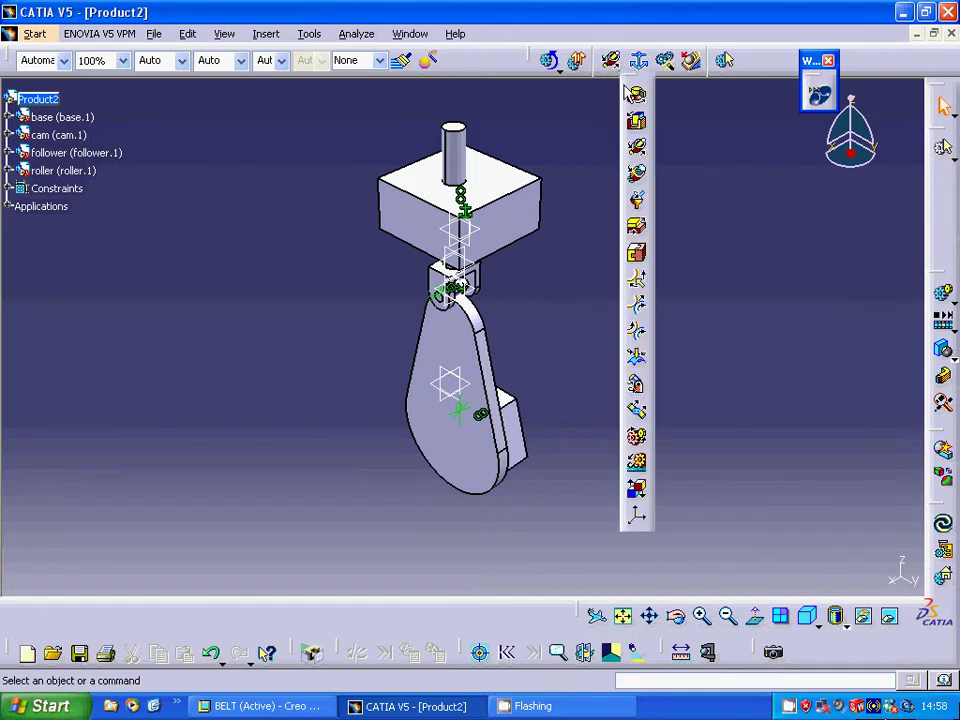
Start a revolute joint using the base hole axis and the cam axis as its two lines.
click(636, 100)
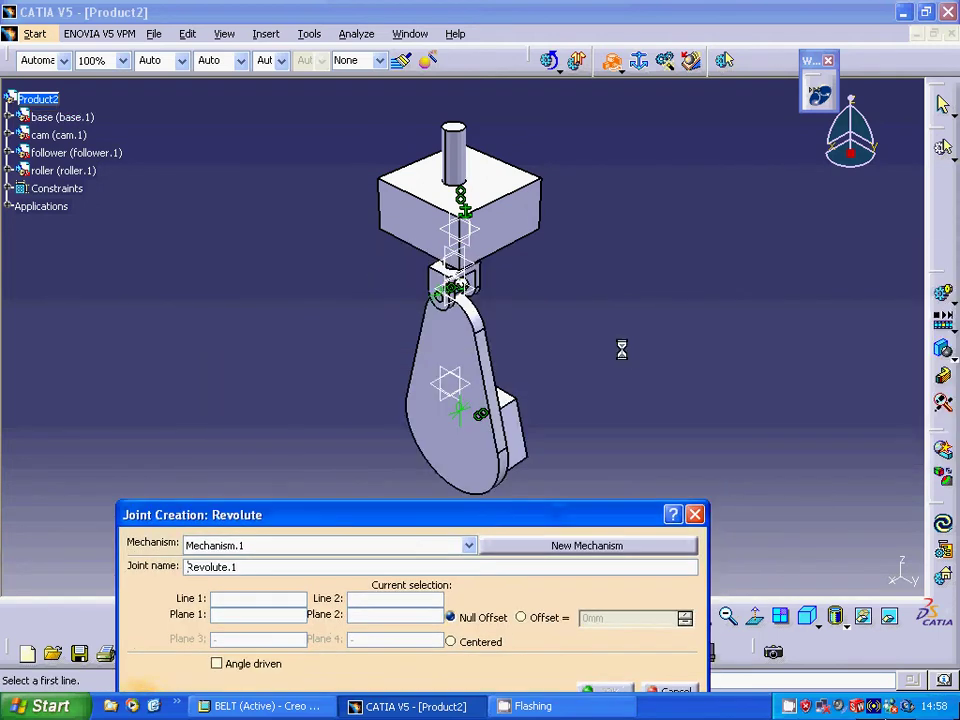
middle_drag(621, 349, 336, 418)
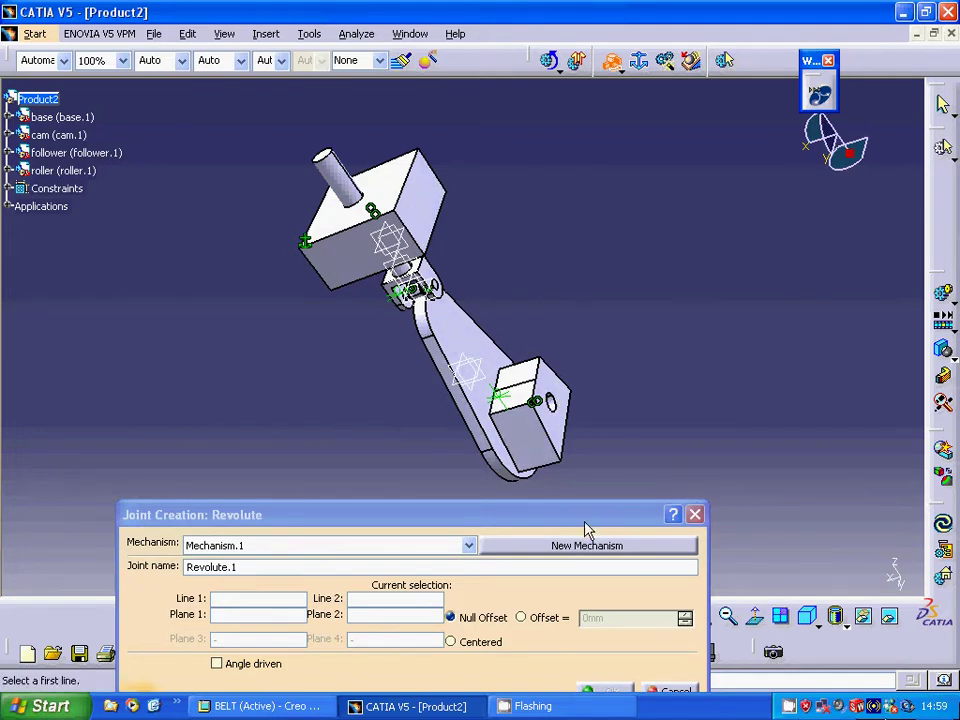
drag(585, 521, 514, 514)
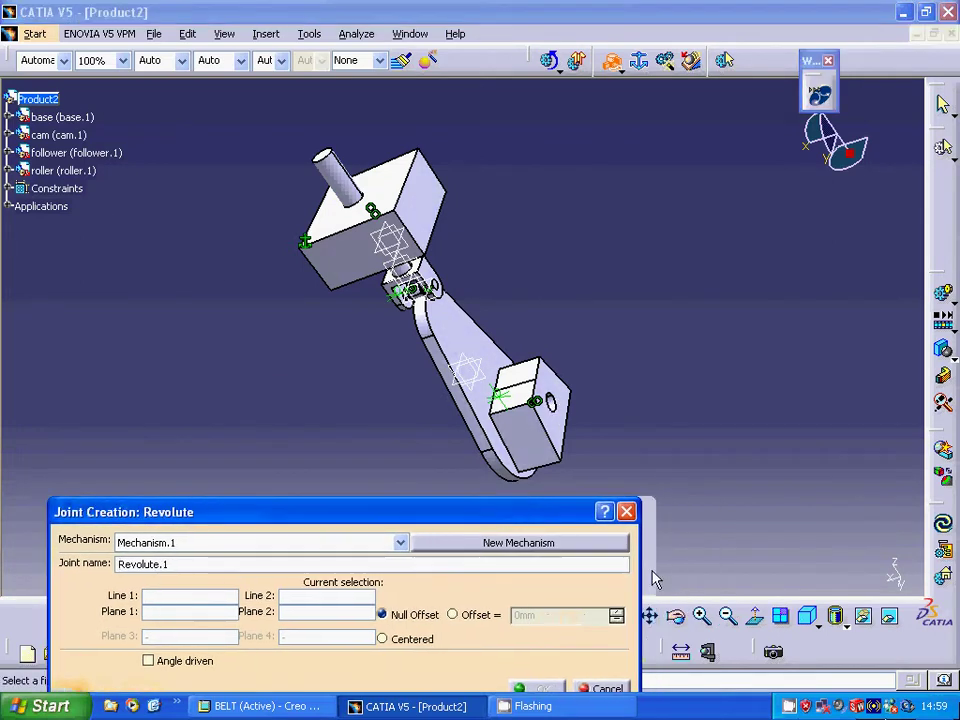
click(705, 618)
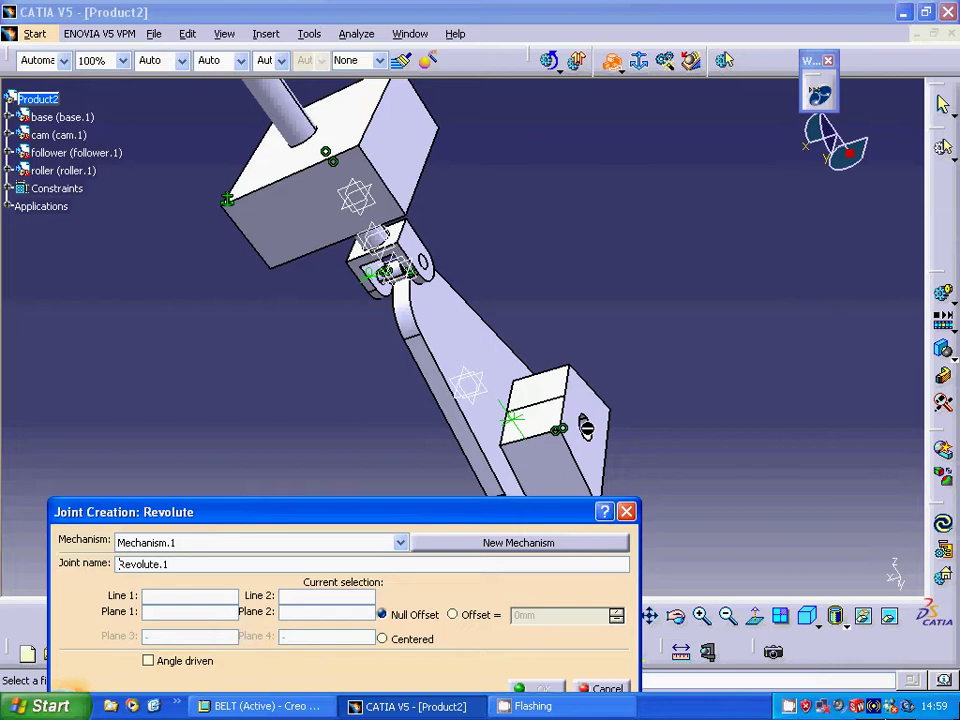
click(697, 614)
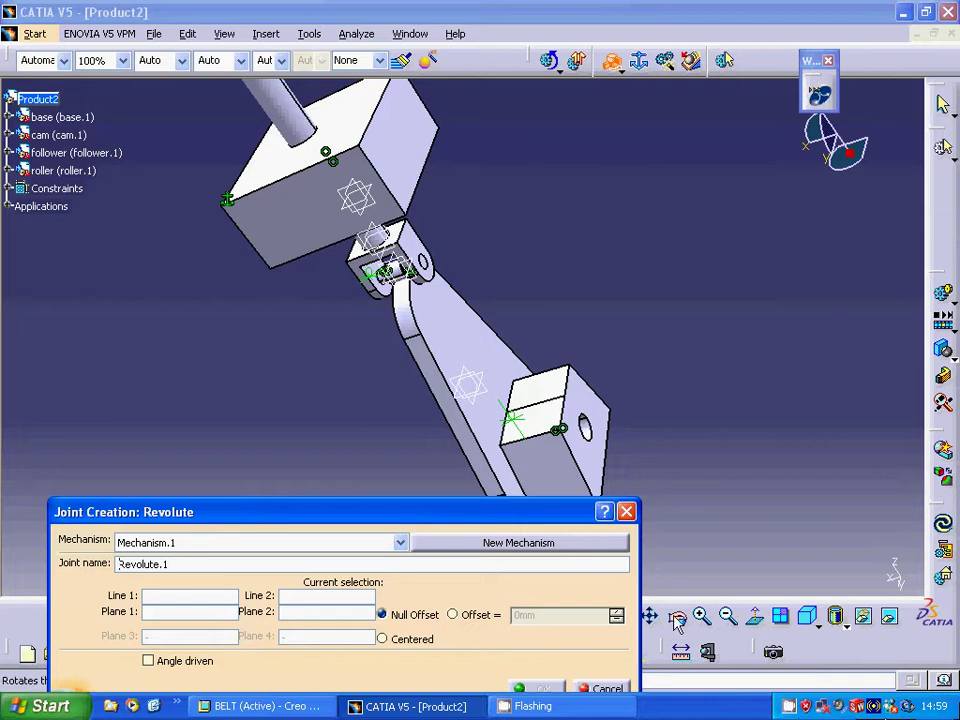
click(697, 614)
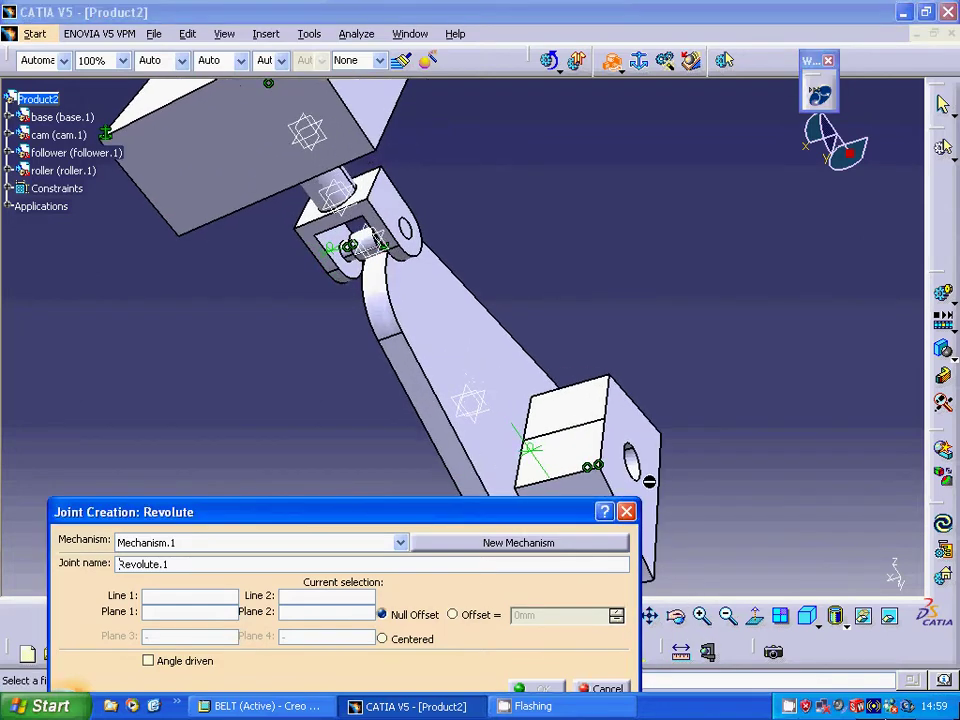
click(630, 476)
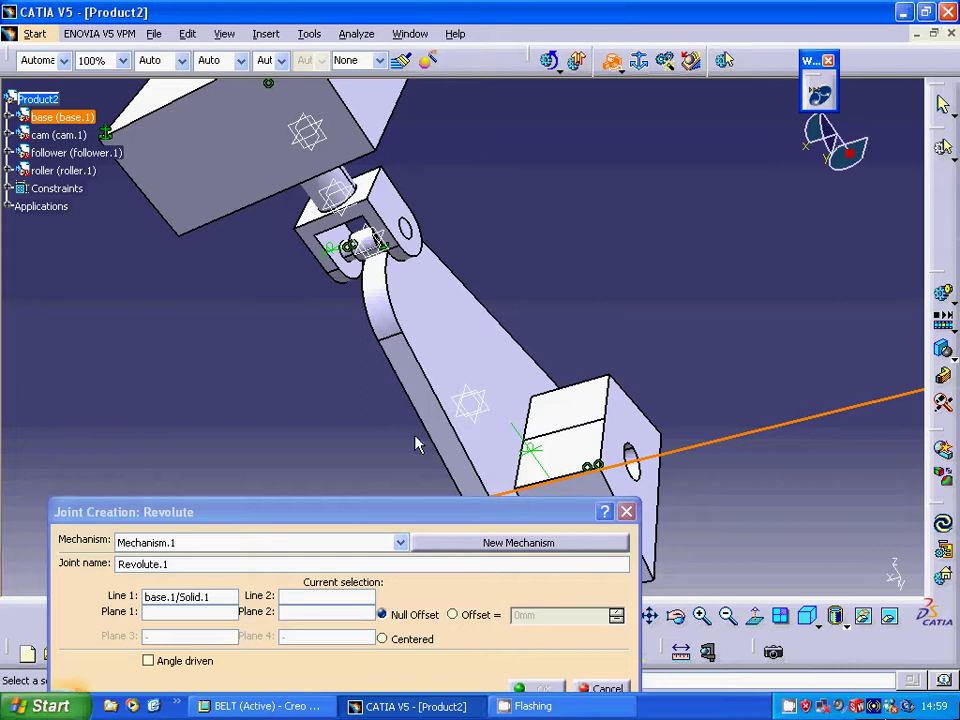
right_click(62, 117)
click(113, 172)
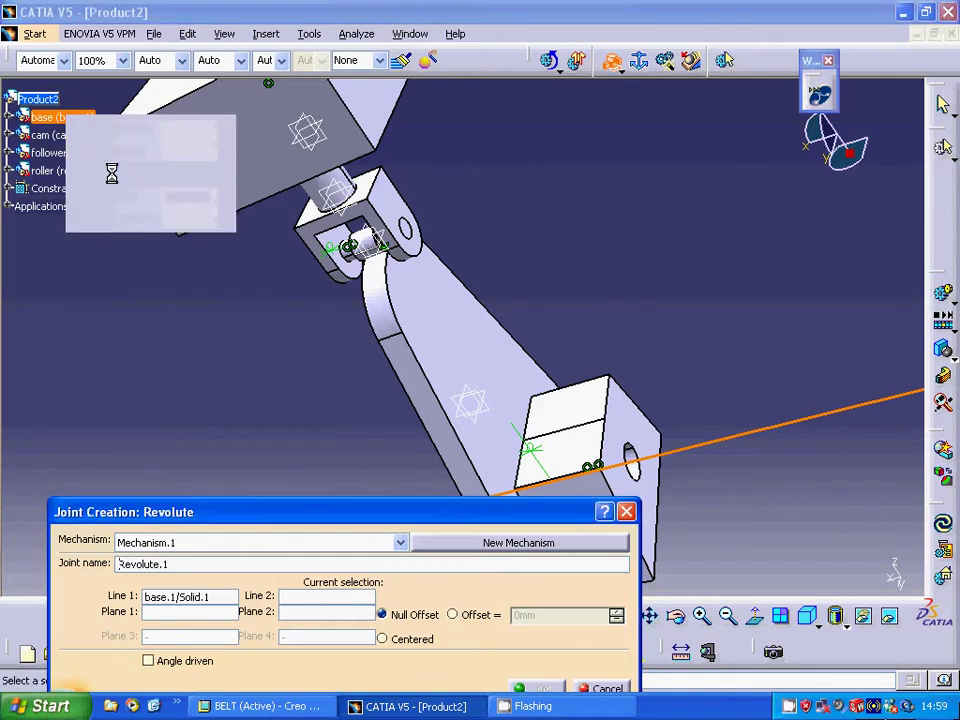
click(580, 470)
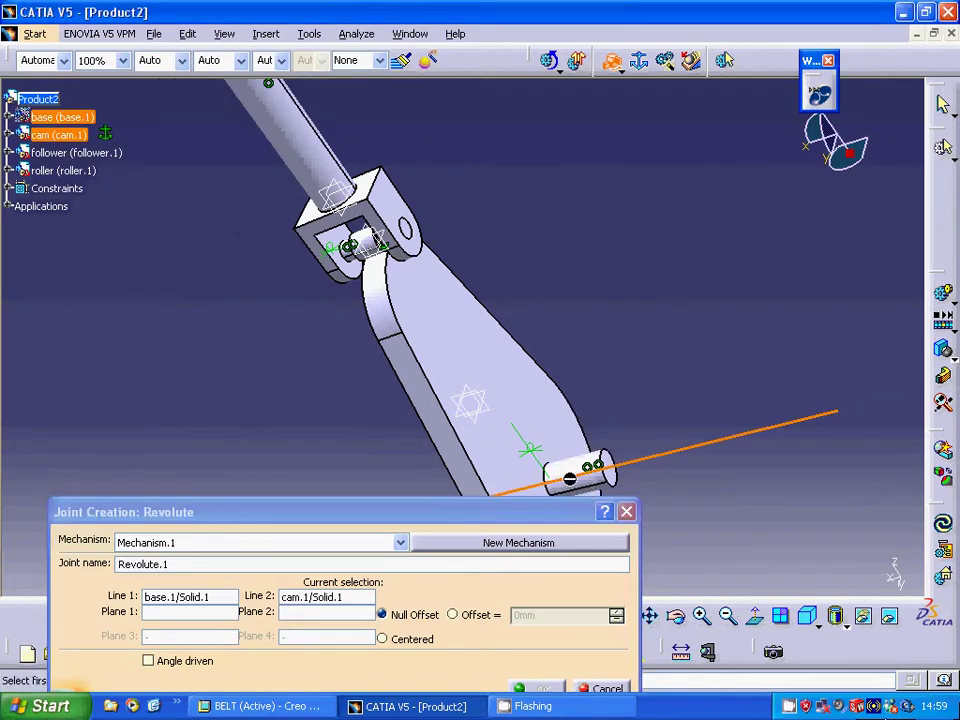
right_click(65, 119)
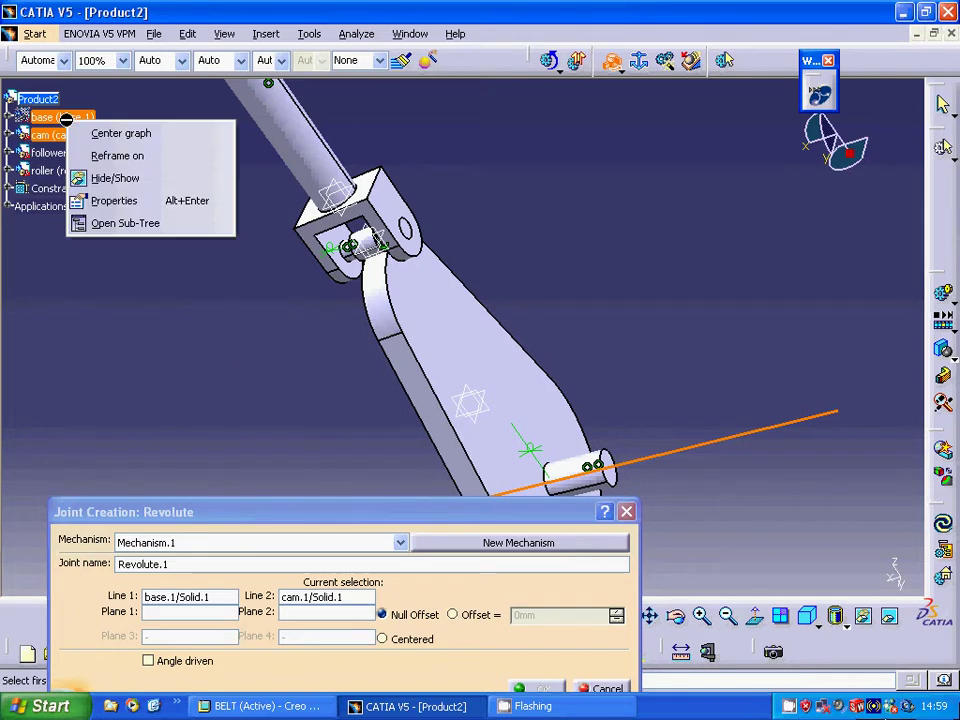
click(115, 178)
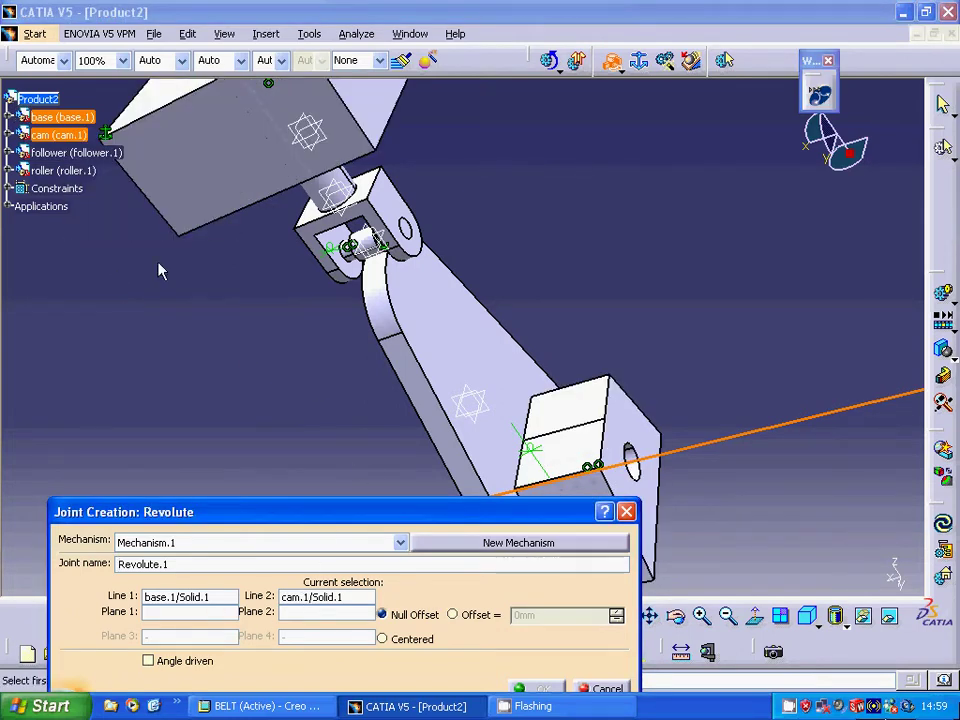
Pick the base and cam faces as planes, offset -20mm, and create Revolute.1.
right_click(66, 118)
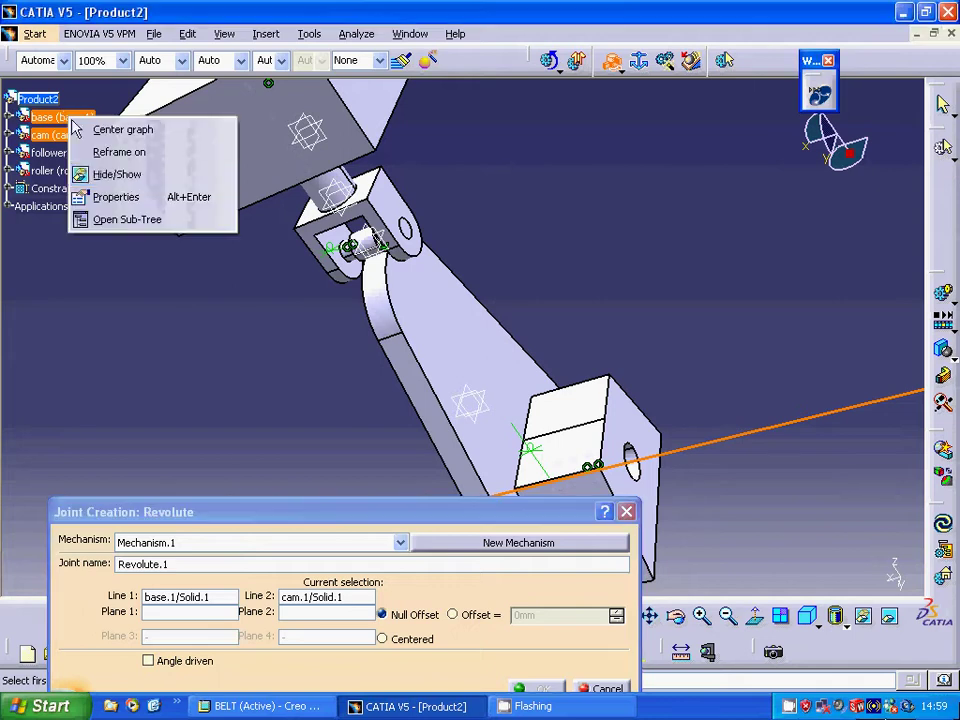
click(55, 295)
click(636, 445)
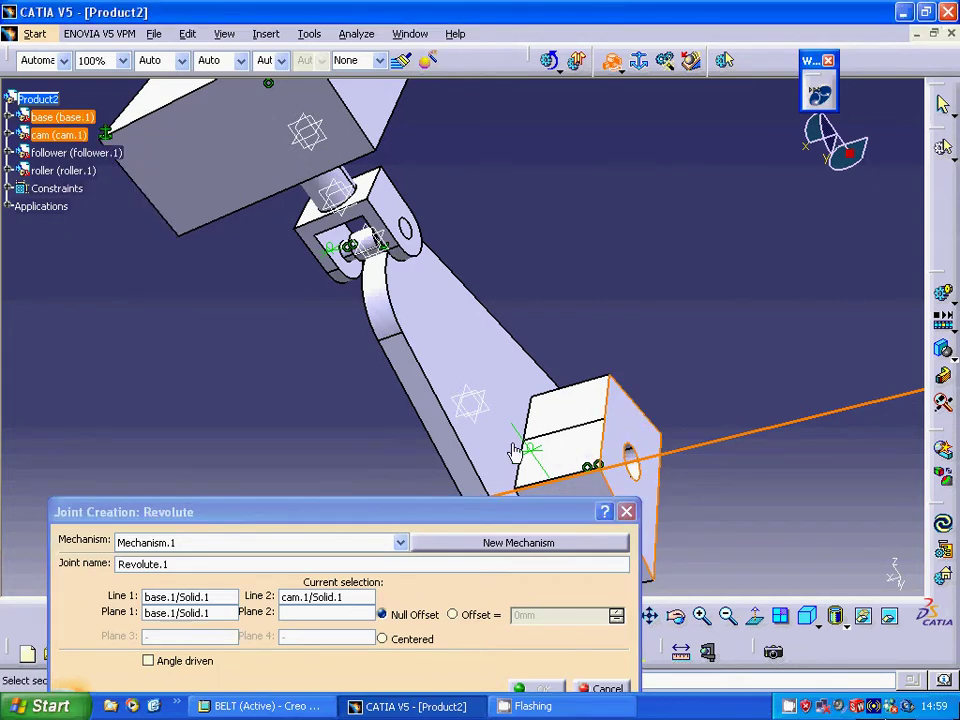
right_click(68, 118)
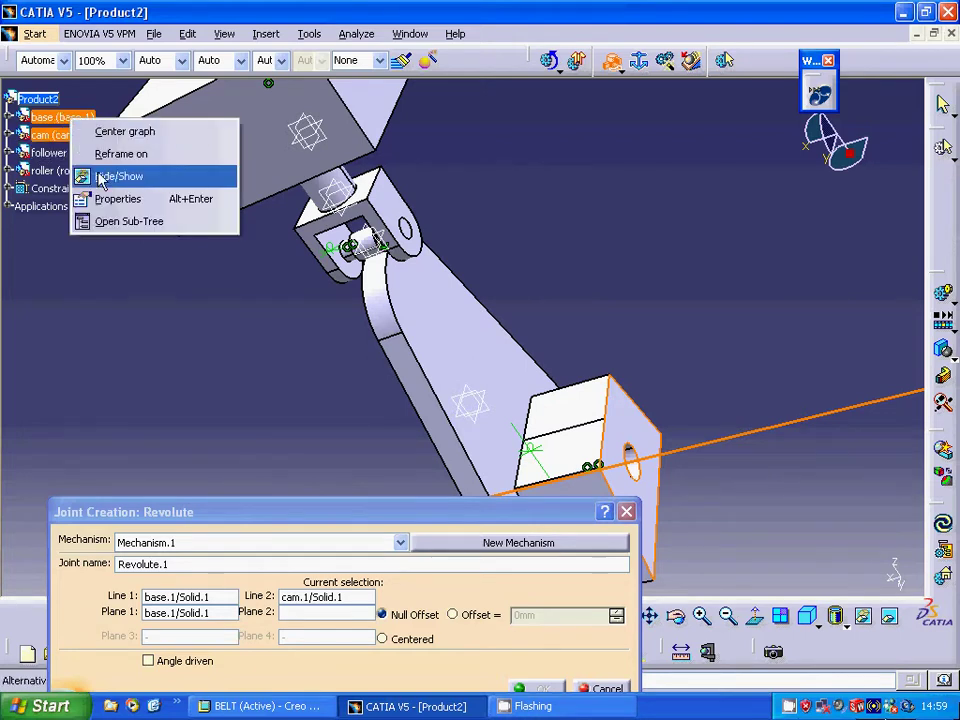
click(101, 177)
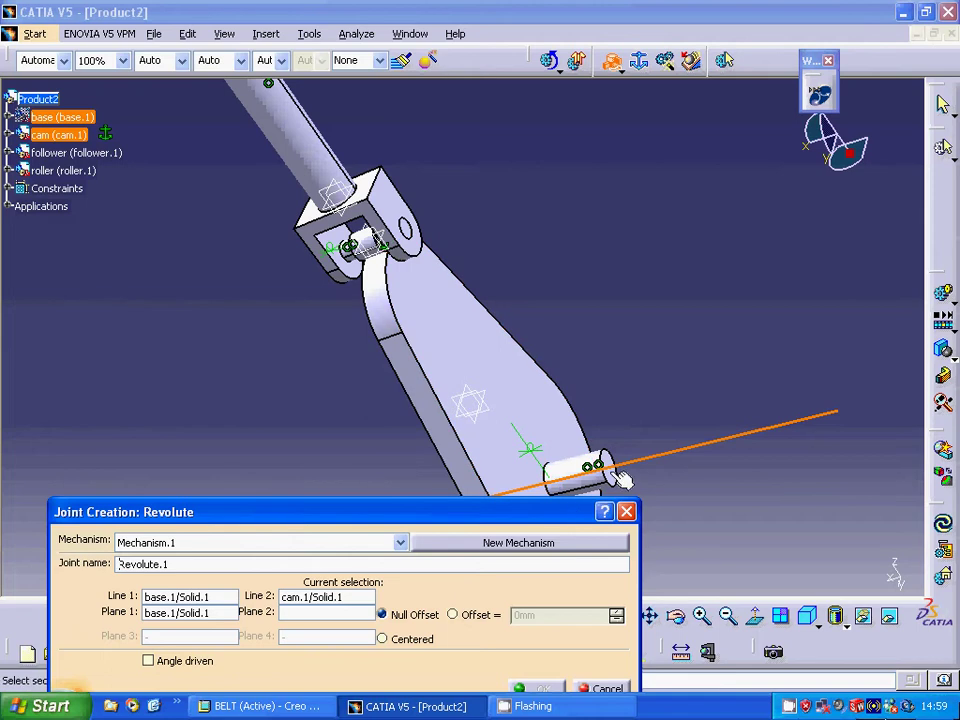
click(466, 362)
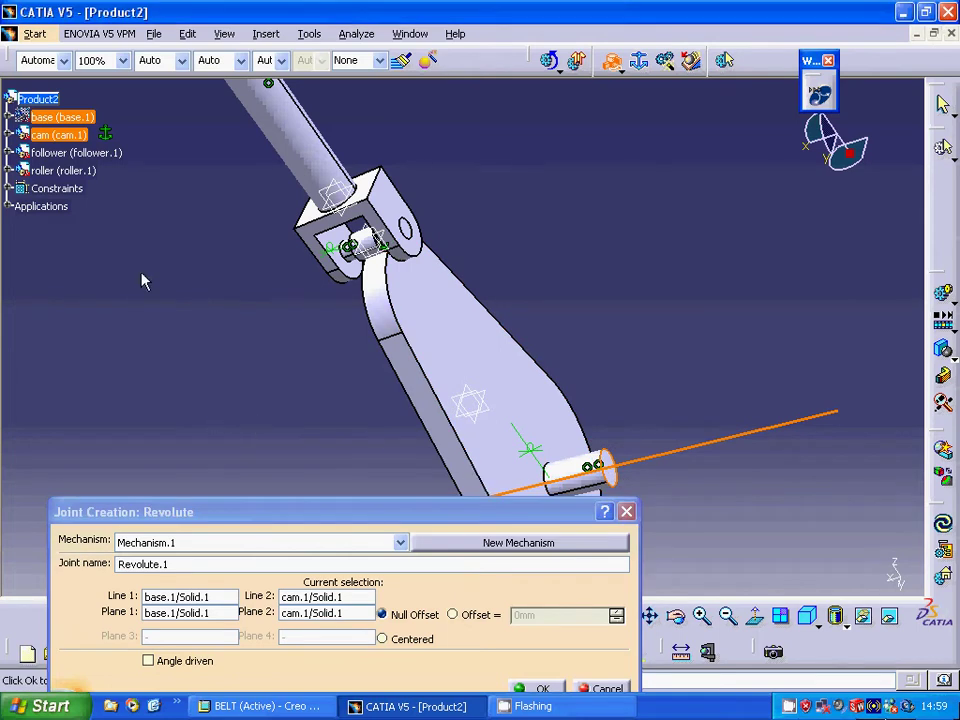
right_click(68, 117)
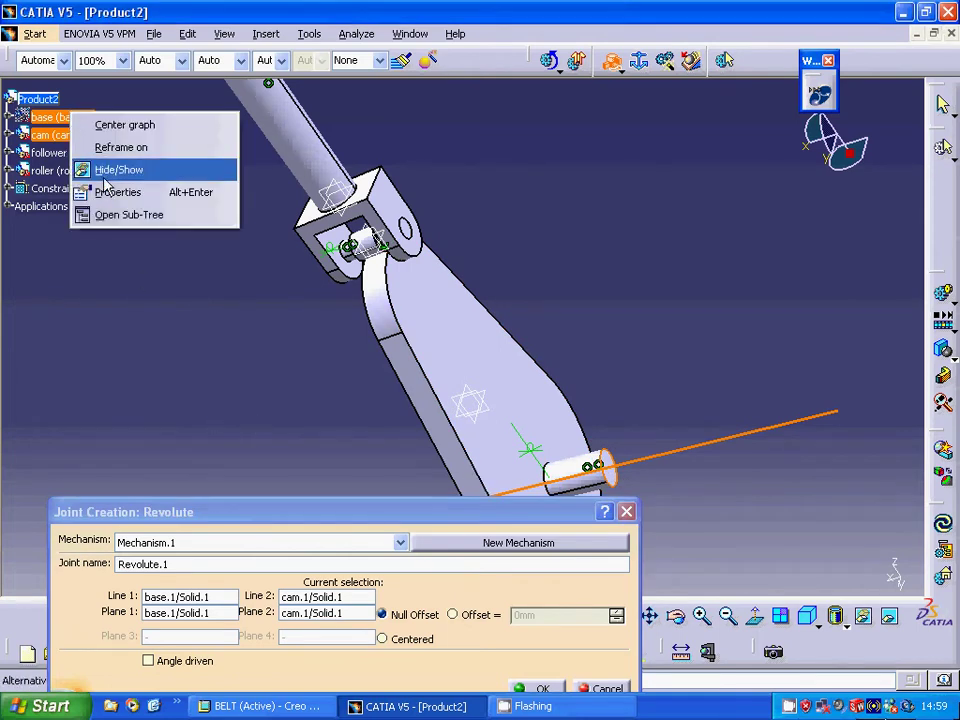
click(104, 178)
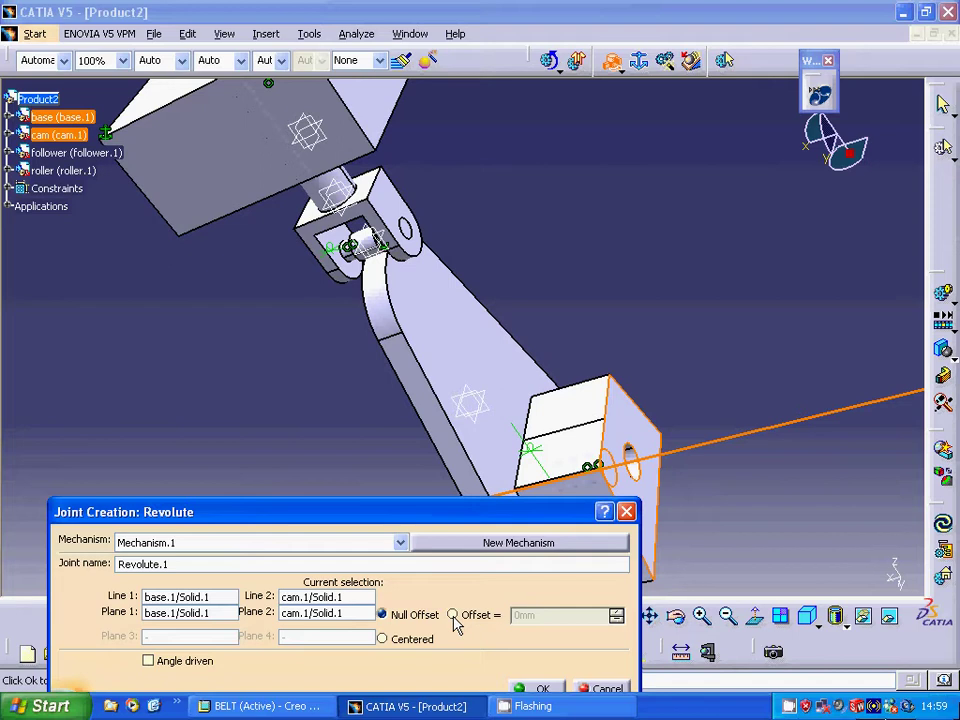
click(453, 615)
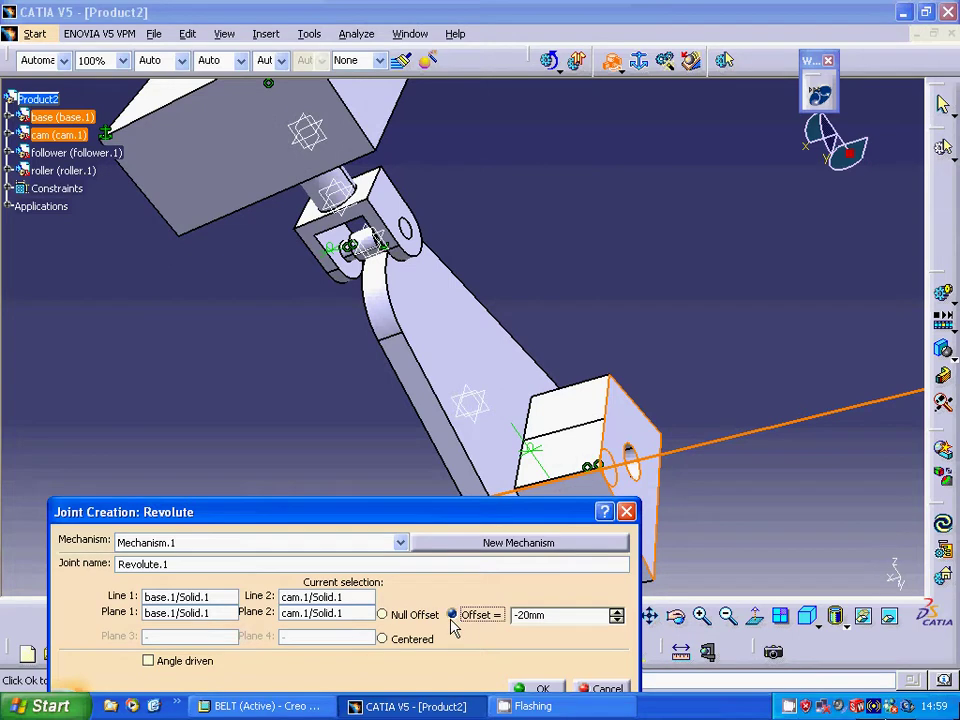
click(561, 613)
click(538, 689)
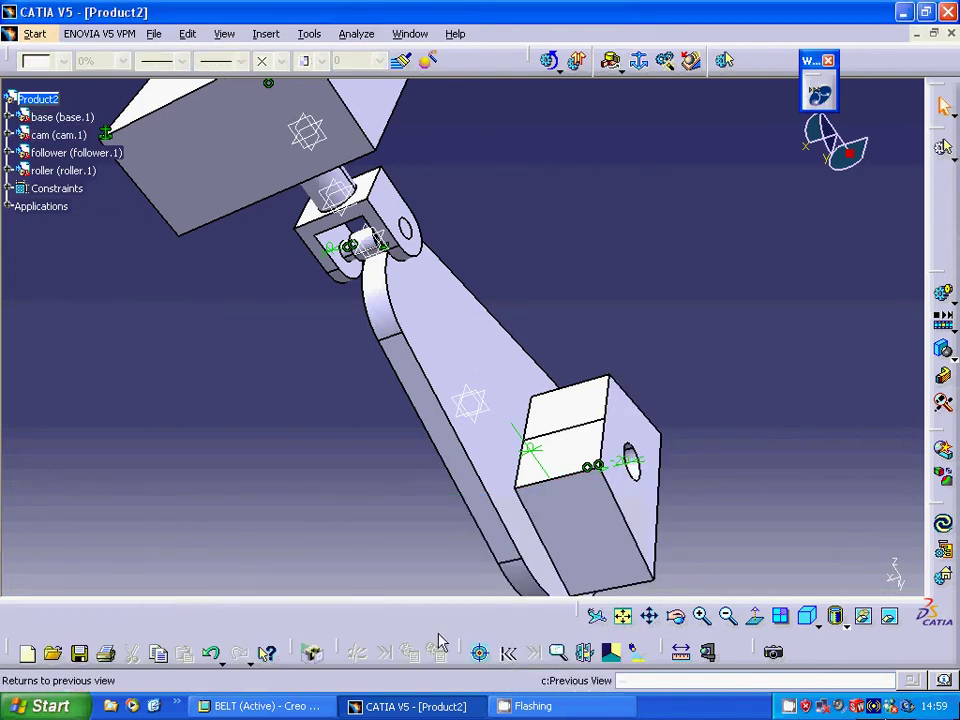
Expand Mechanism.1's joints in the tree and open the Revolute.1 definition.
click(9, 206)
click(20, 225)
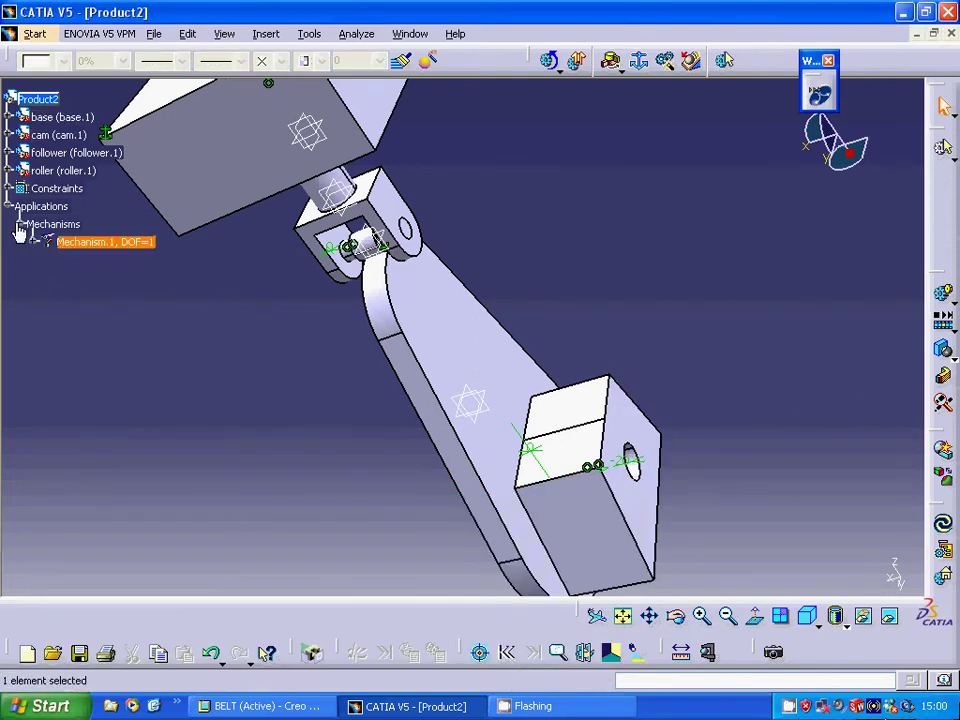
click(36, 247)
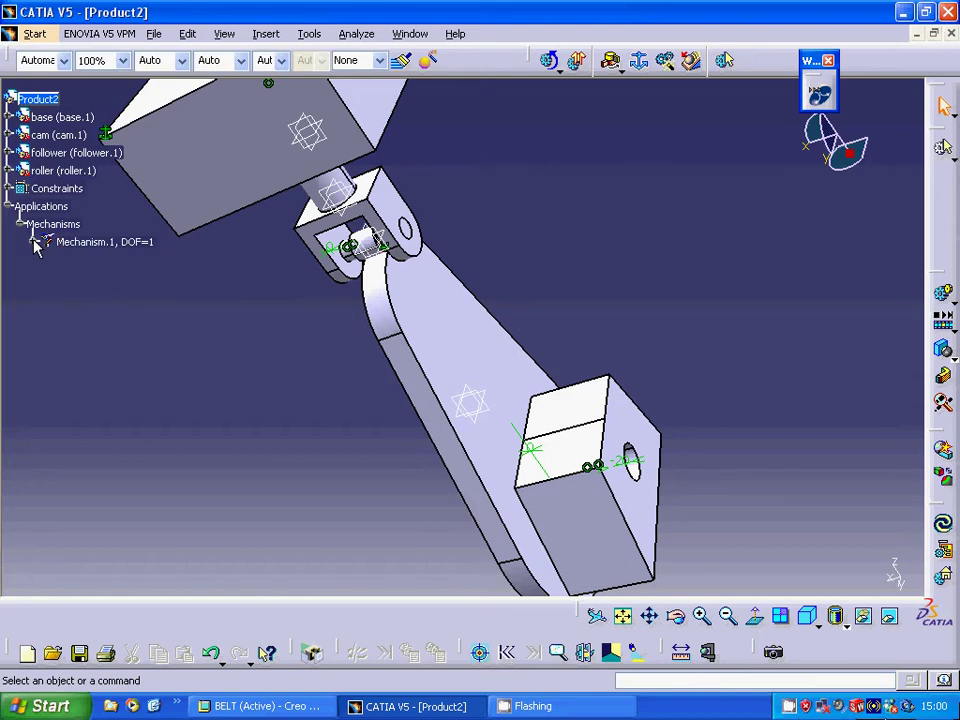
click(35, 243)
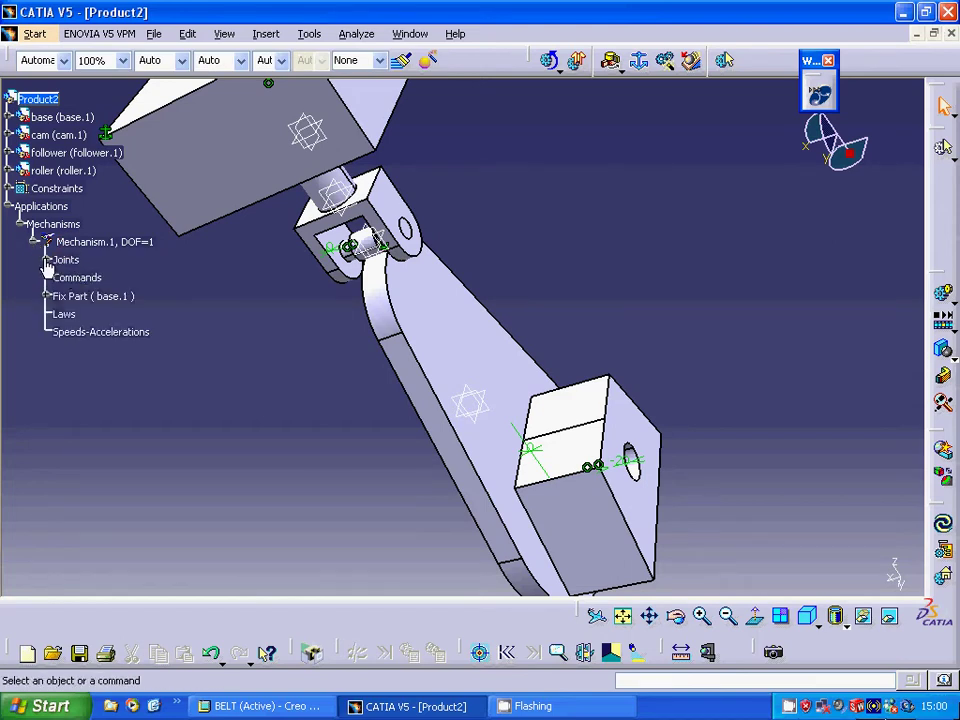
click(46, 261)
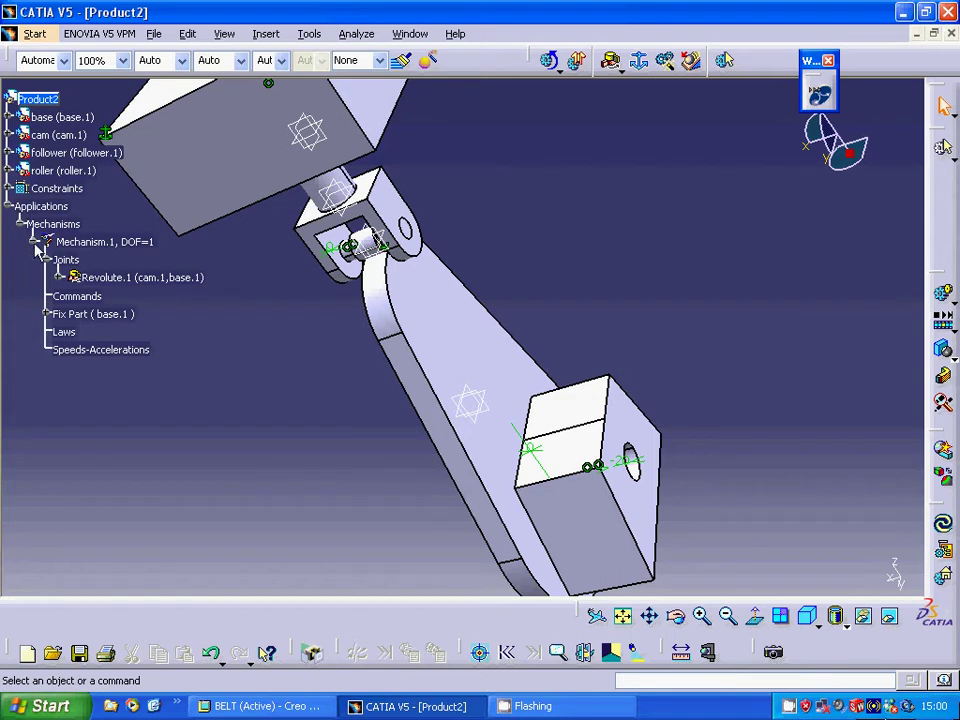
right_click(110, 282)
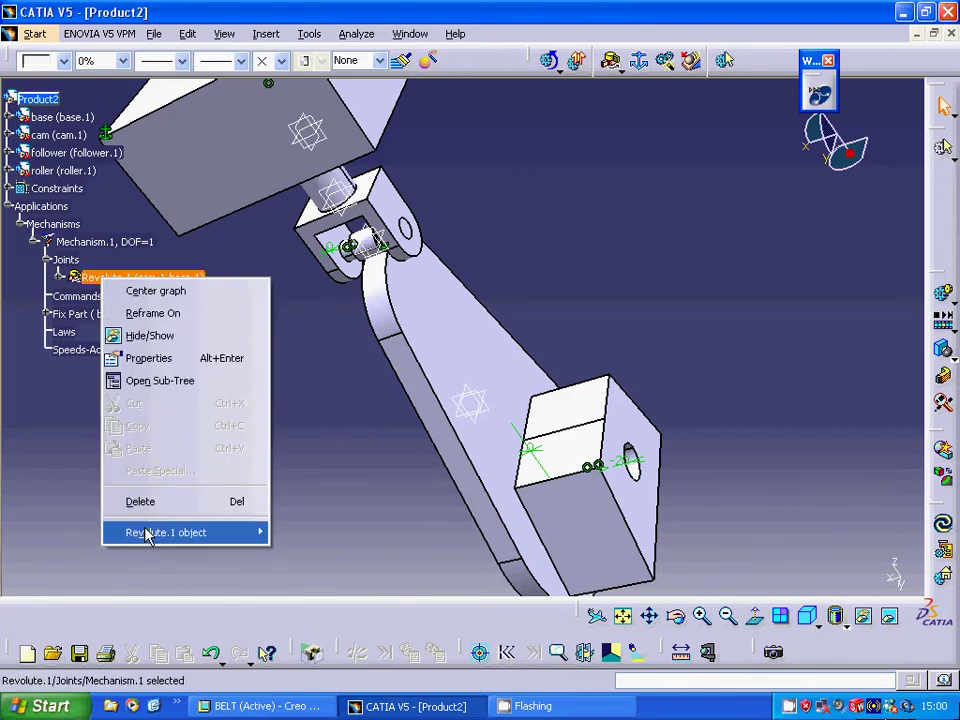
mouse_move(146, 532)
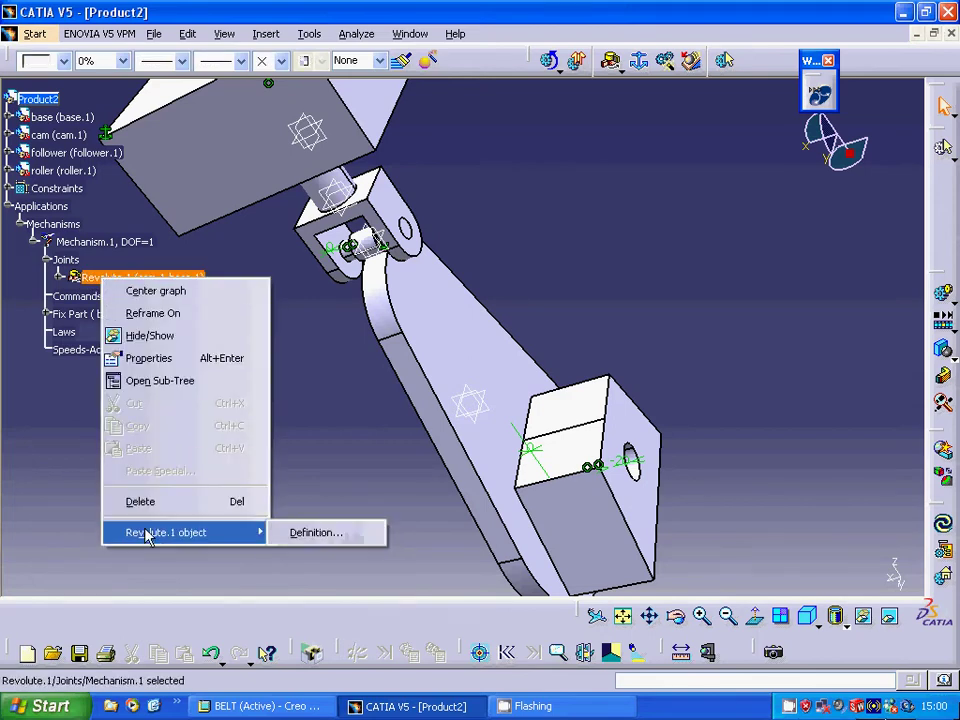
click(313, 532)
click(593, 467)
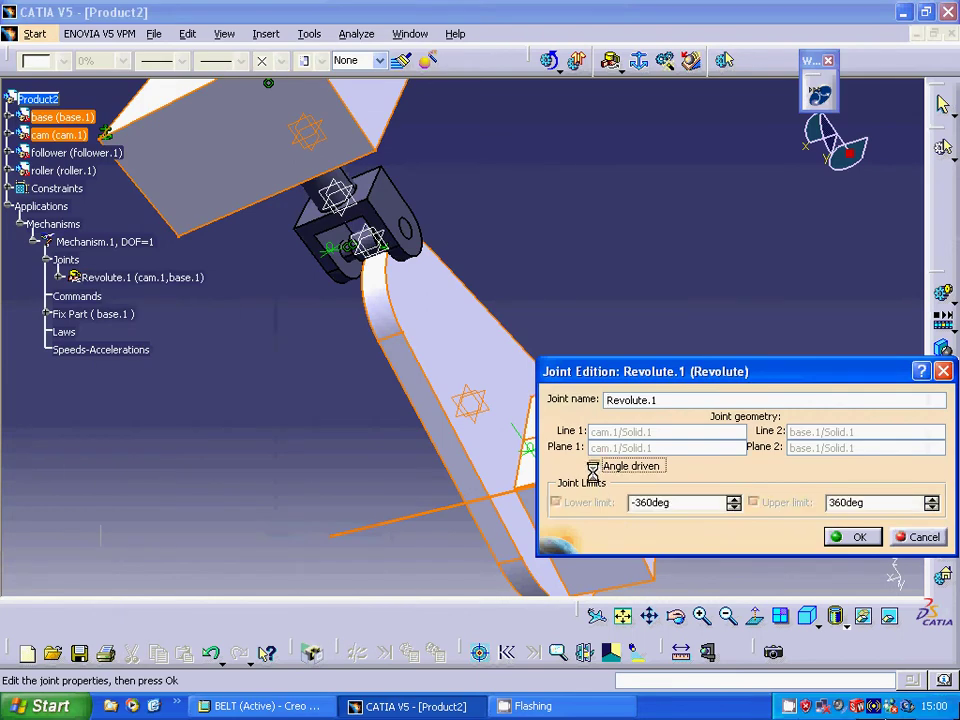
Make Revolute.1 angle driven with limits 0deg to 720deg, leaving DOF=0.
click(673, 503)
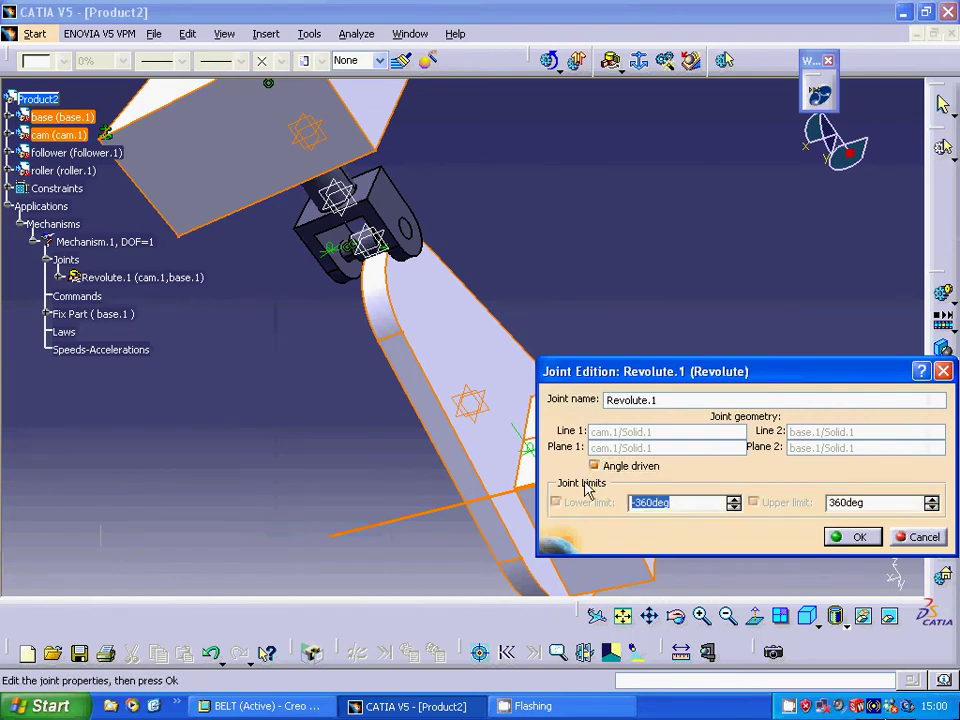
text(0)
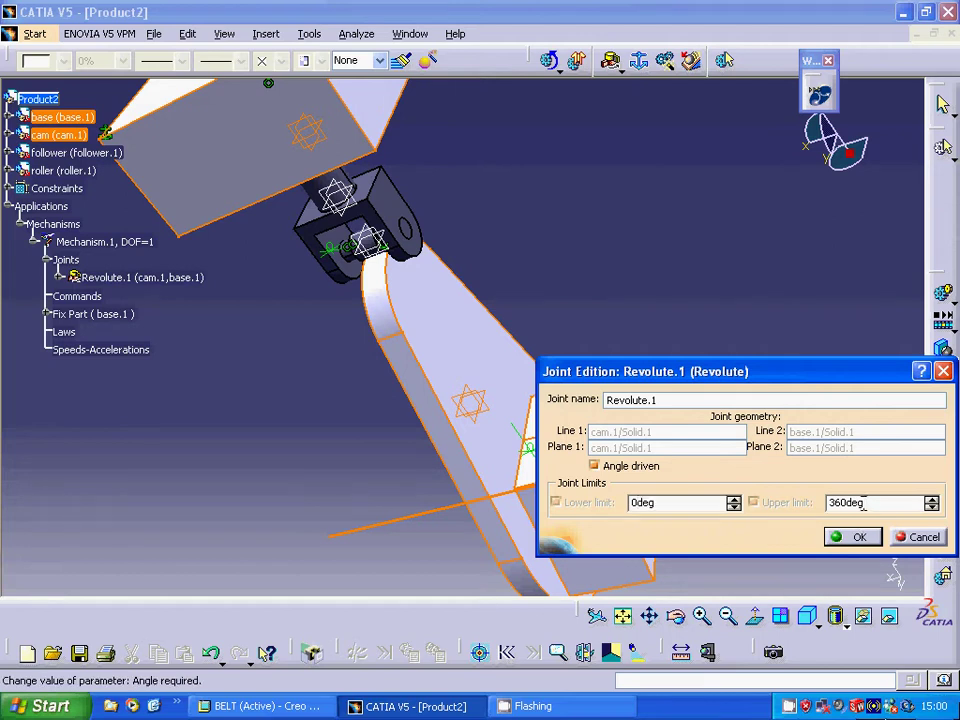
click(862, 503)
text(7)
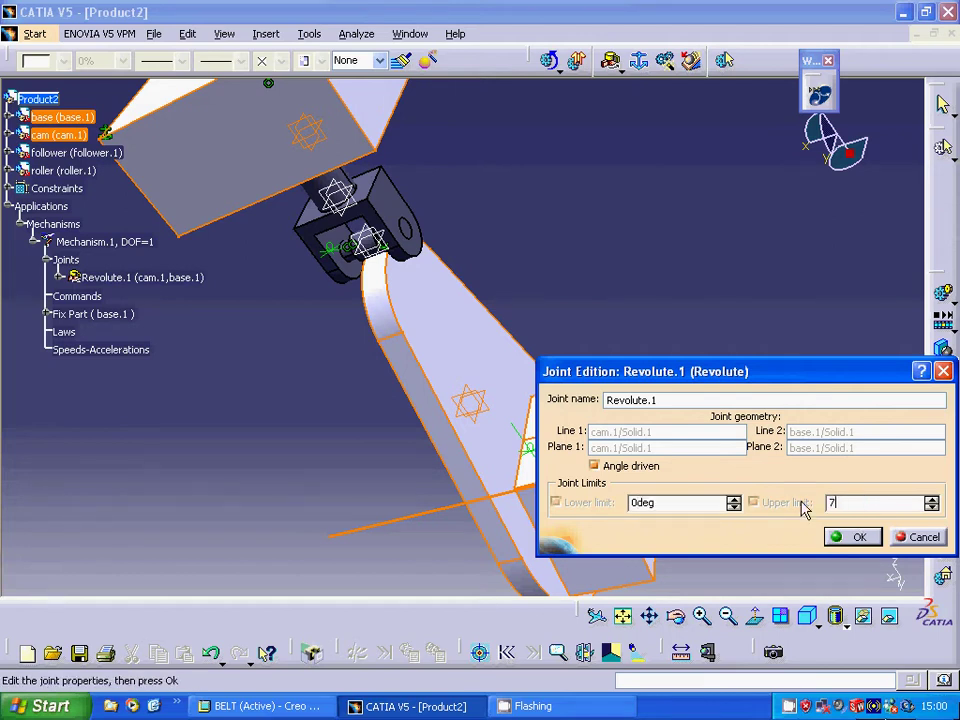
text(20)
click(858, 538)
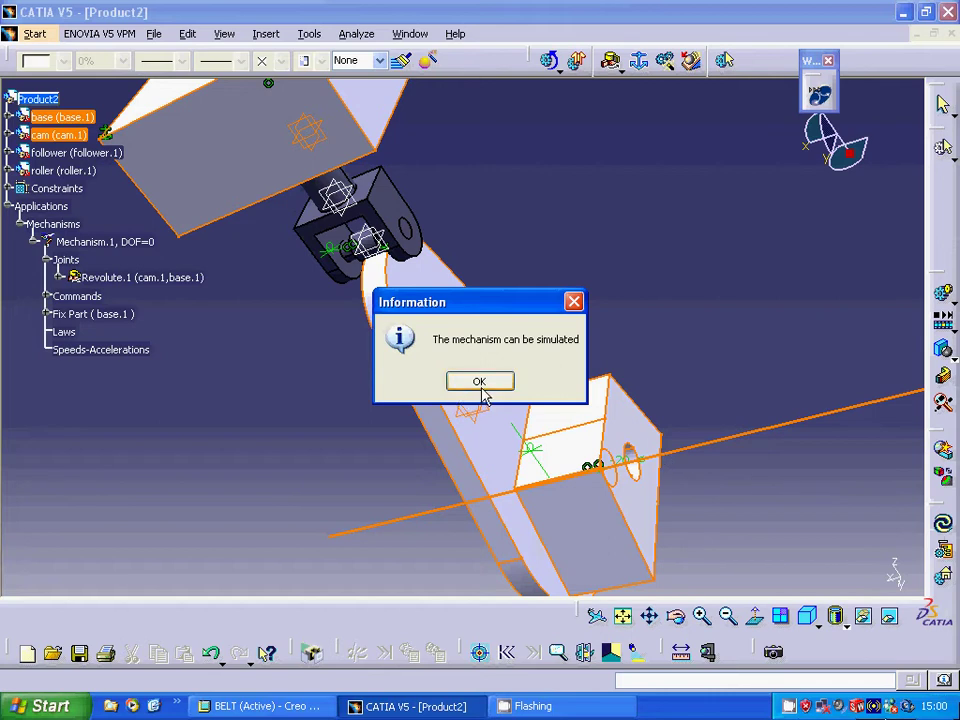
click(481, 390)
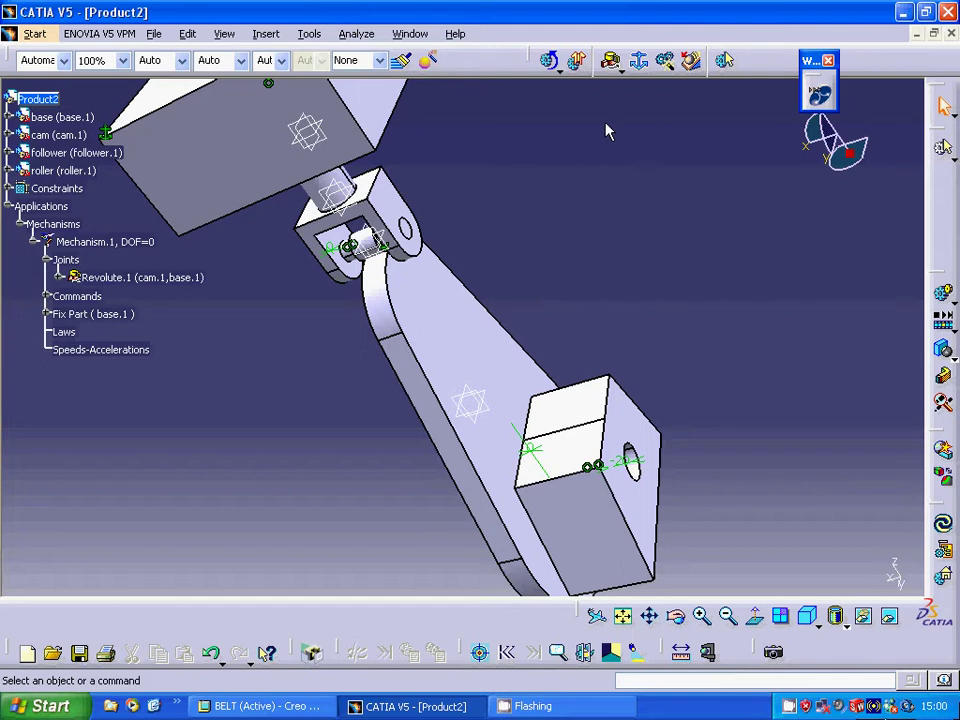
Start a Roll Curve joint and zoom in on the roller–cam contact area.
right_click(788, 706)
click(812, 653)
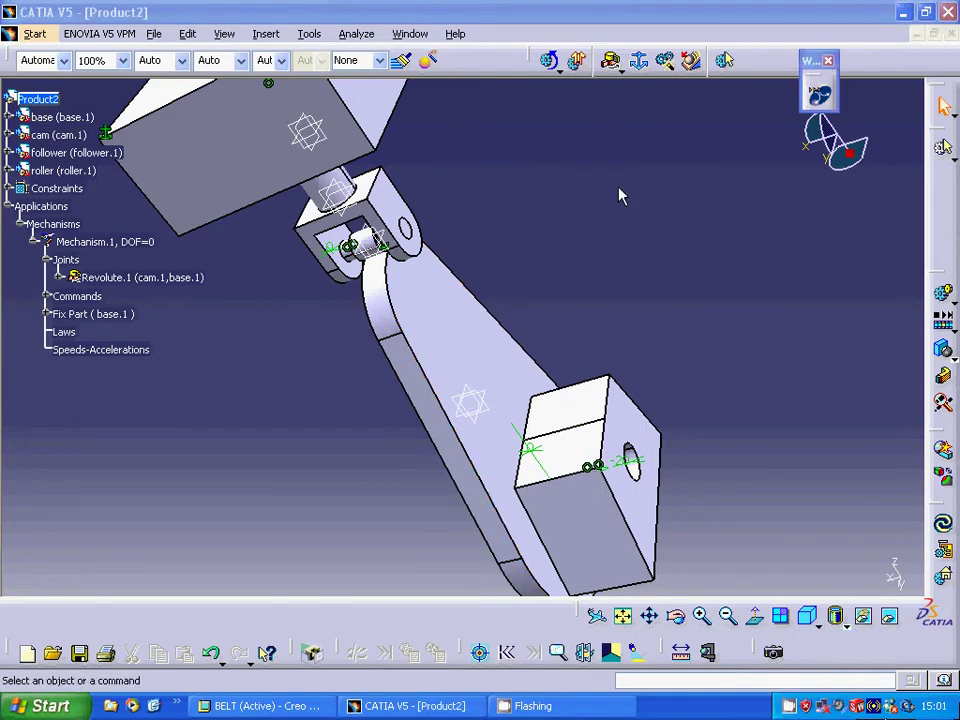
click(622, 72)
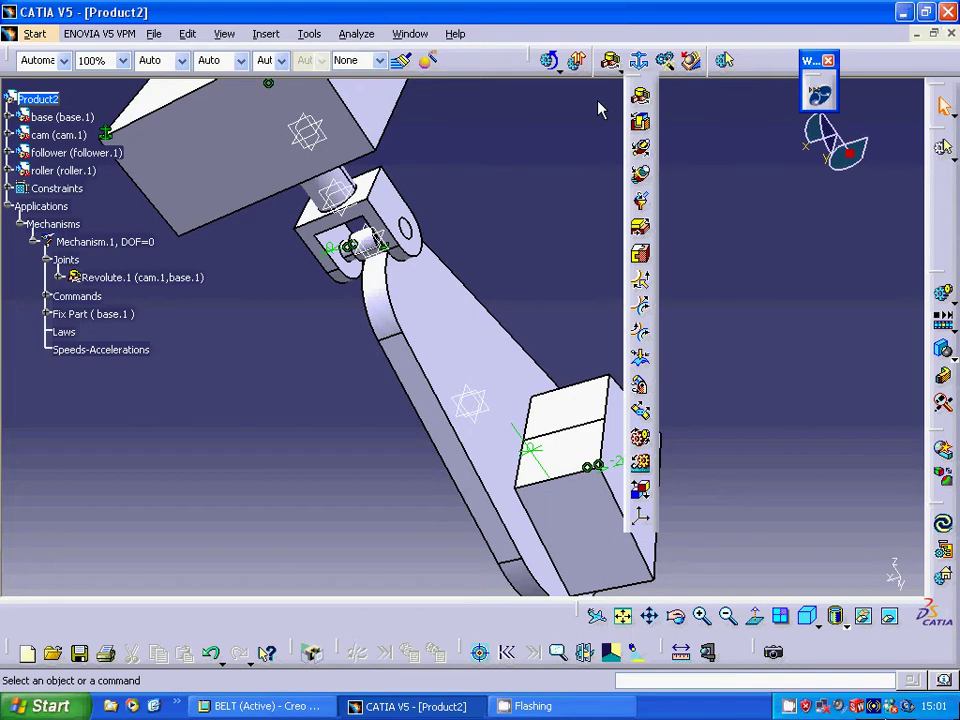
click(641, 335)
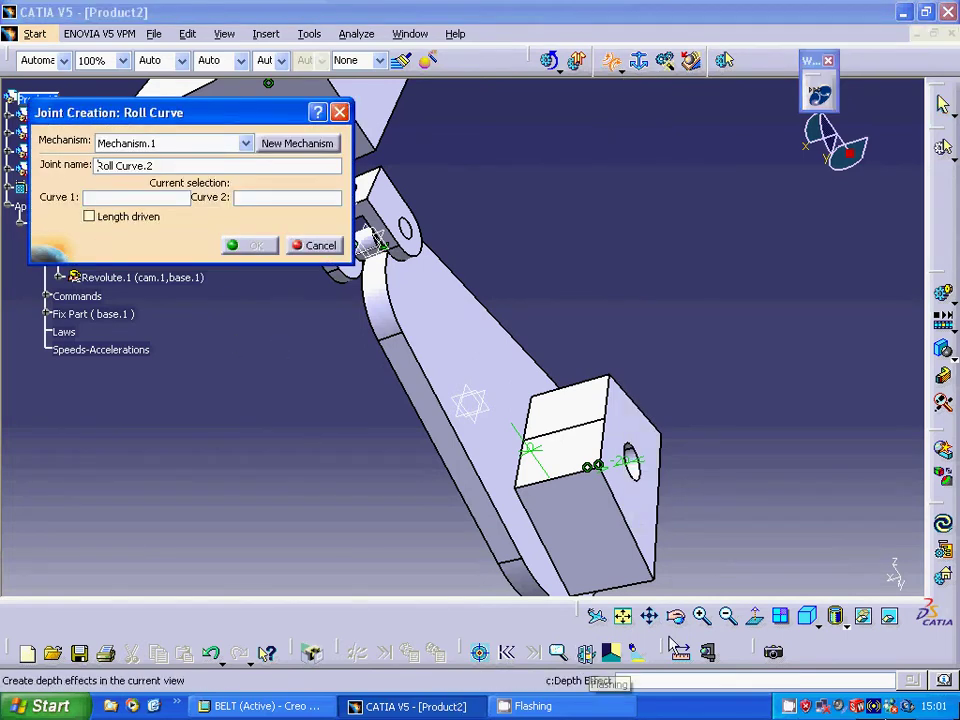
middle_drag(279, 444, 420, 472)
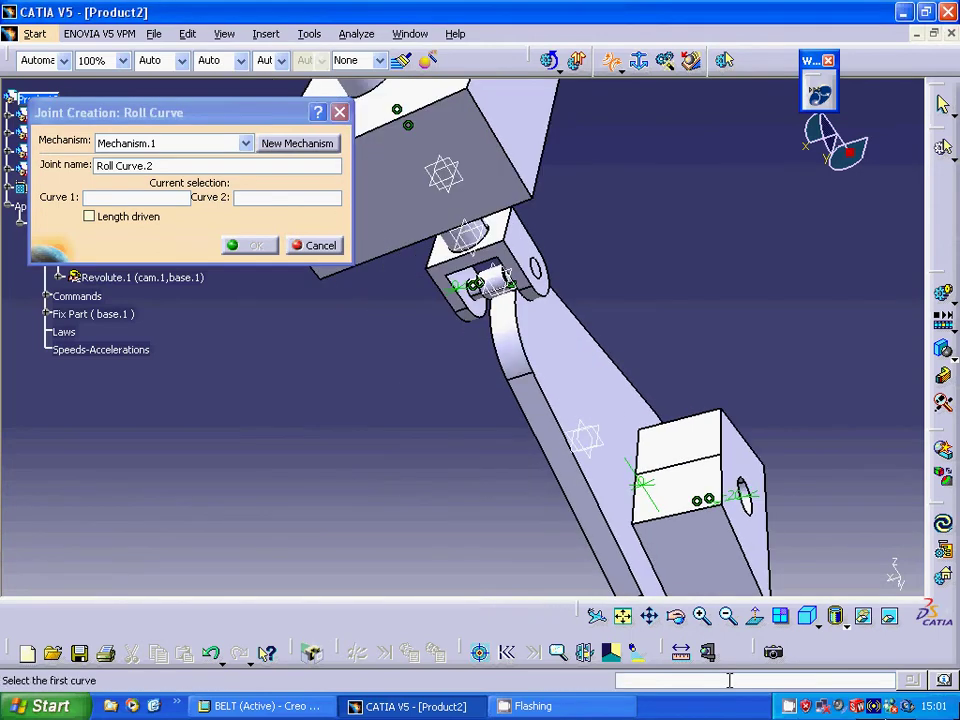
click(702, 617)
click(702, 617)
click(702, 617)
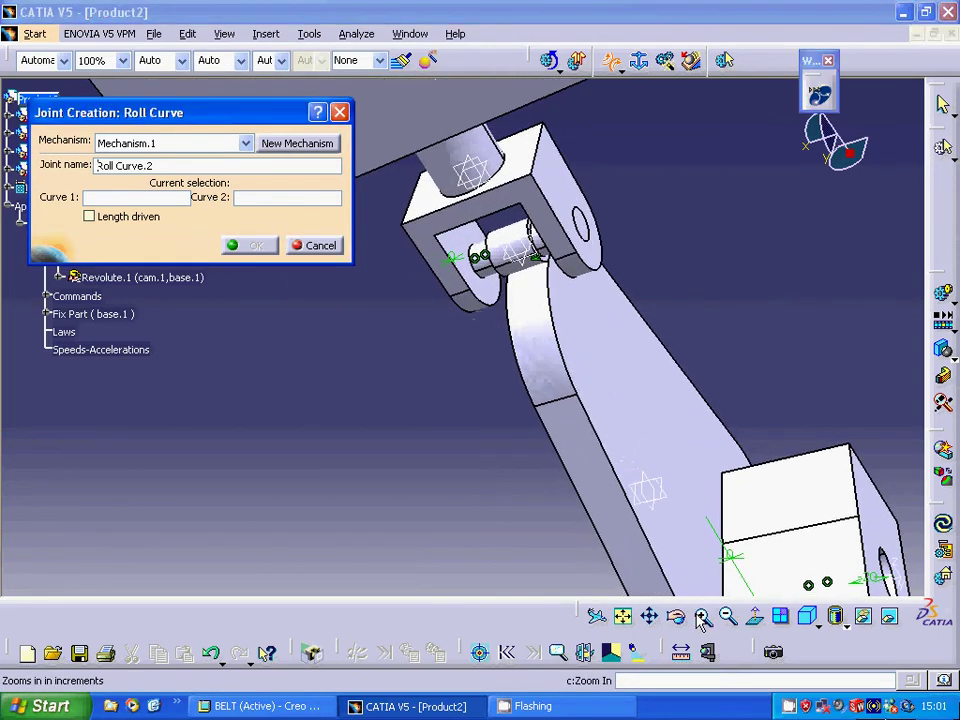
click(702, 617)
Link the roller's circular edge and the cam's profile edge with length-driven Roll Curve.2.
click(564, 238)
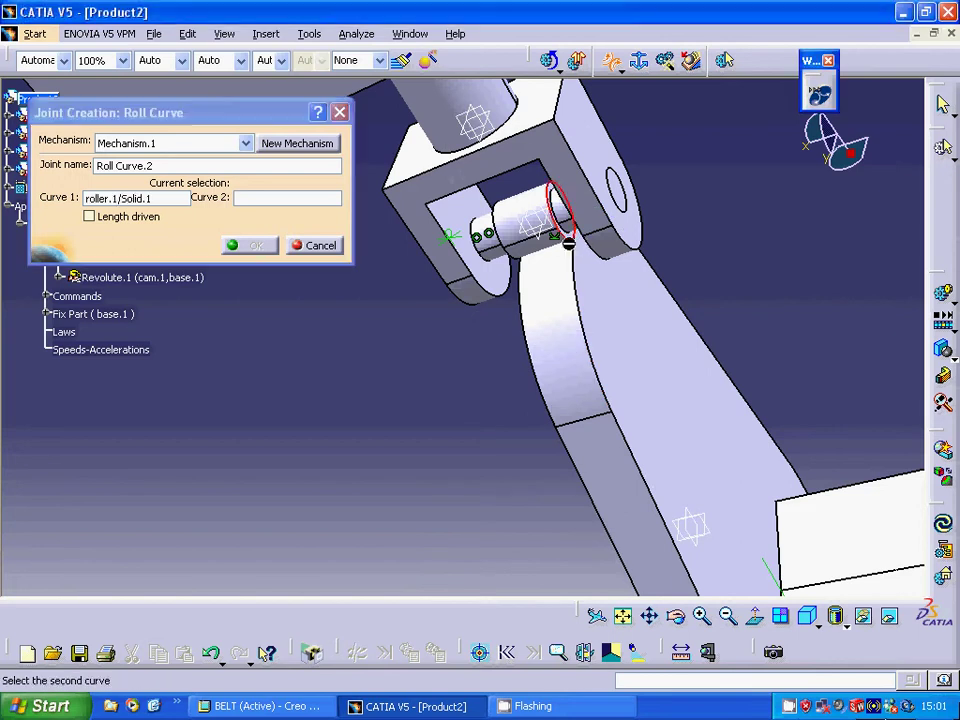
click(581, 300)
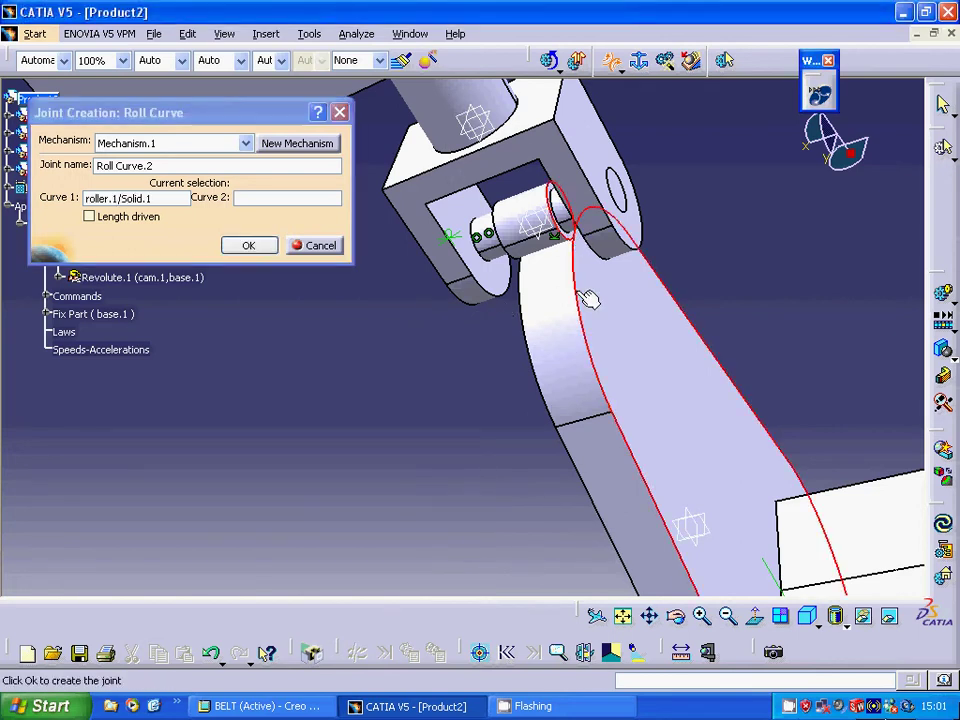
click(90, 216)
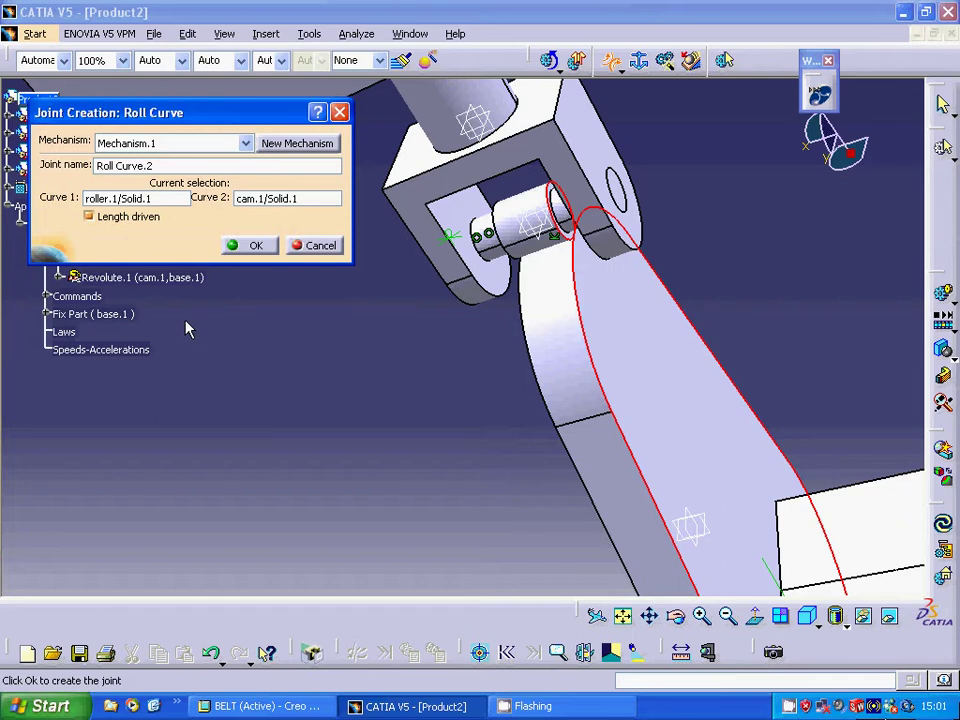
click(256, 245)
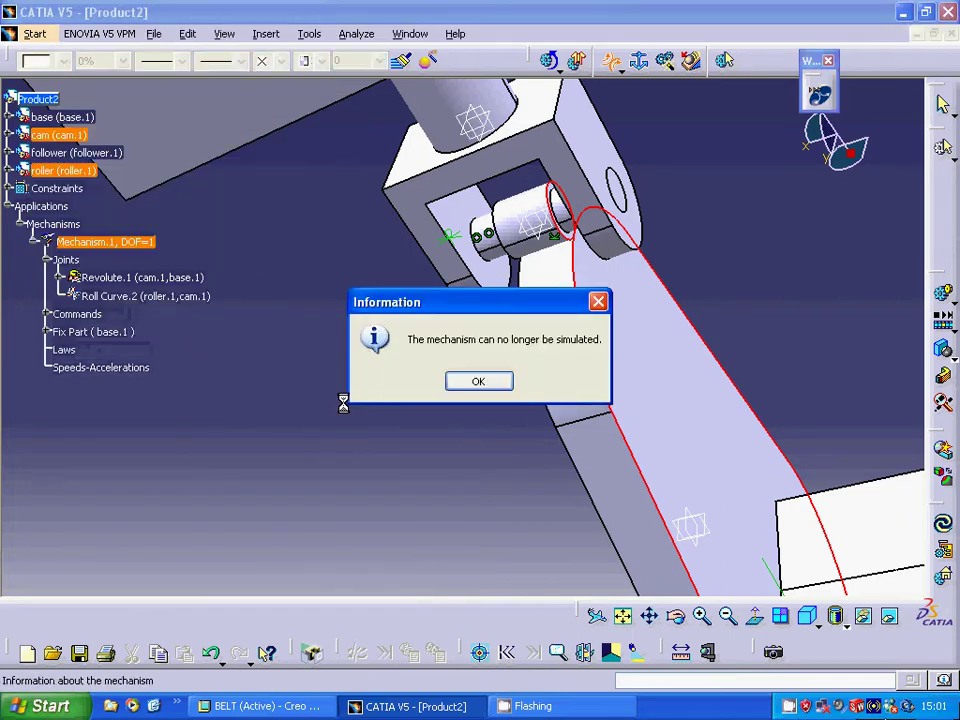
click(482, 386)
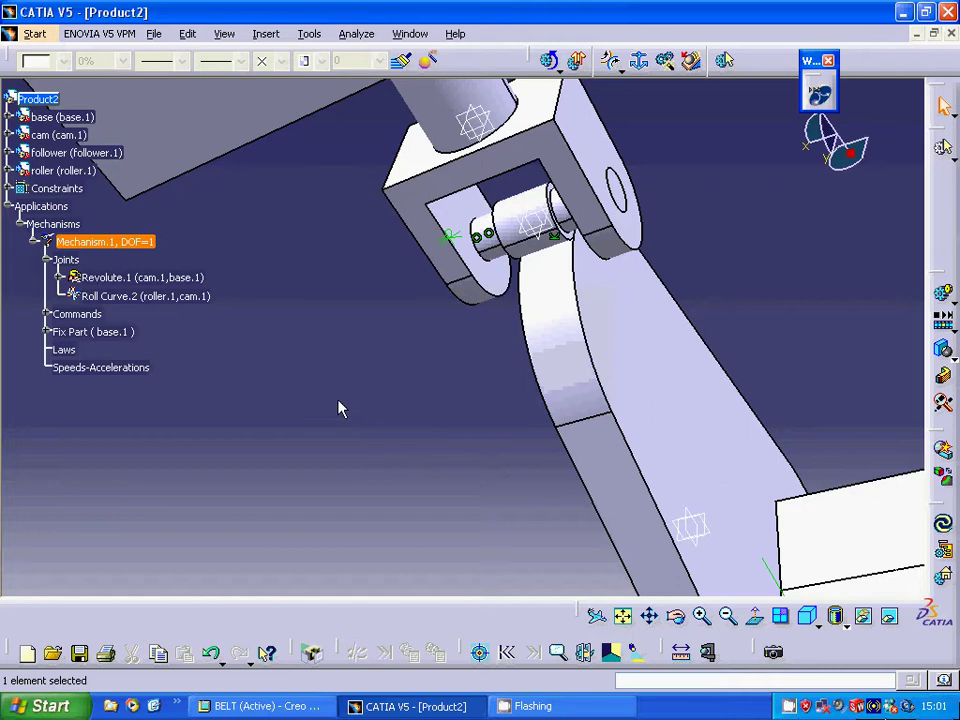
Start a revolute joint using the roller axis and clevis hole axis as lines, hiding the roller.
click(639, 64)
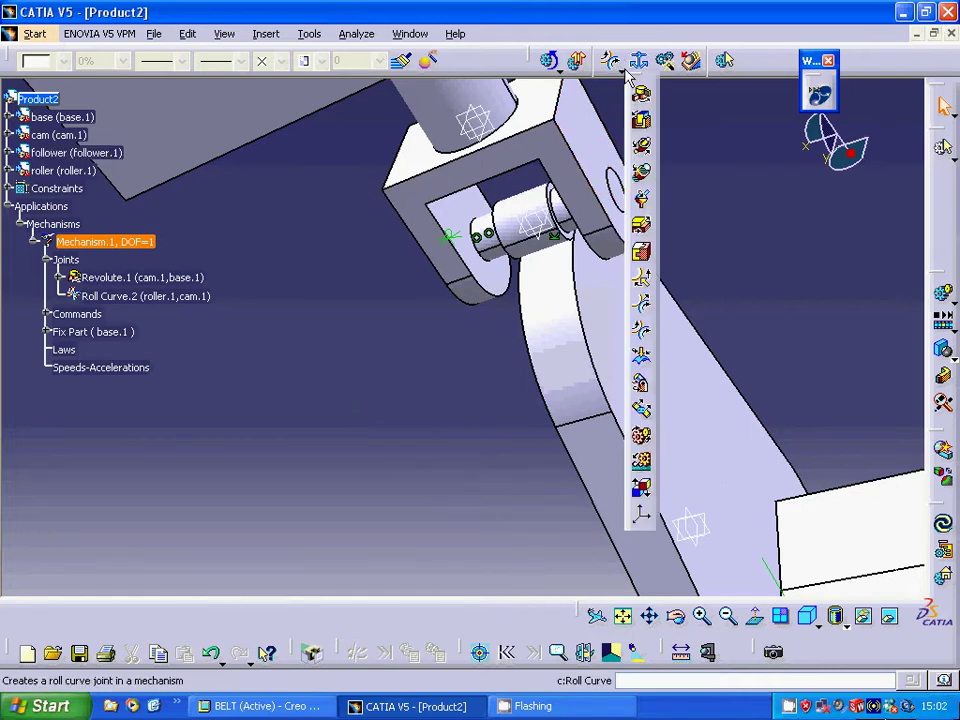
click(641, 93)
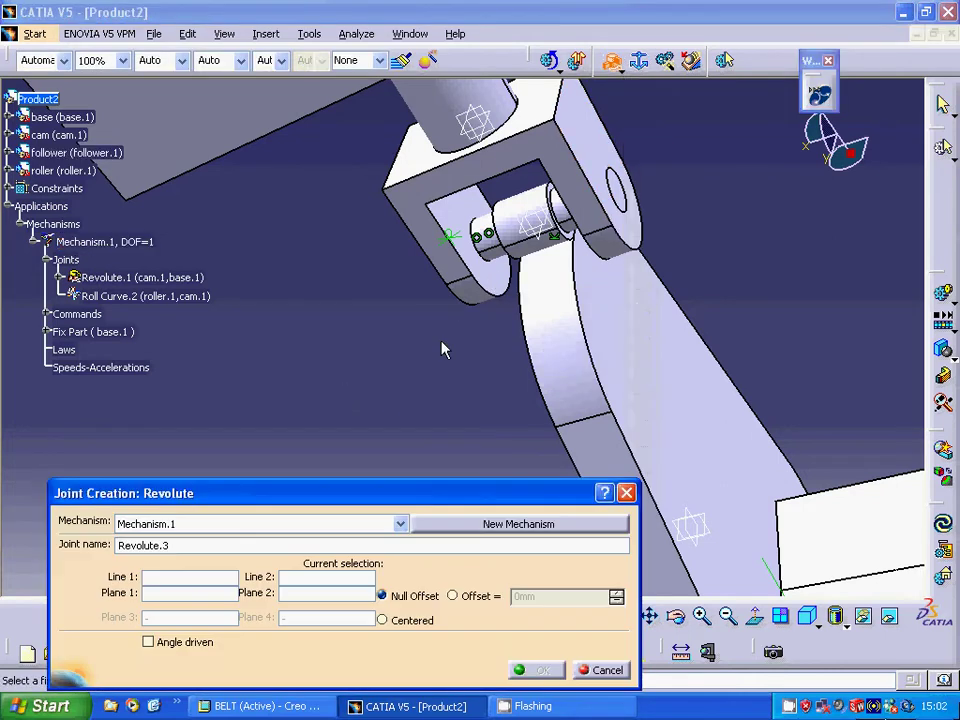
click(572, 227)
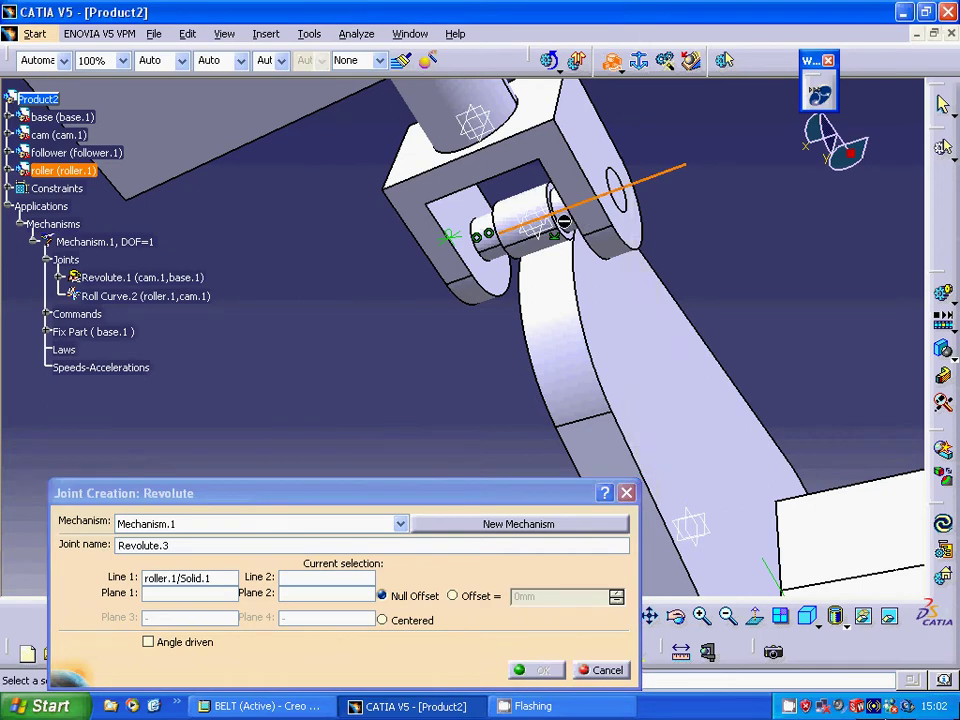
right_click(75, 171)
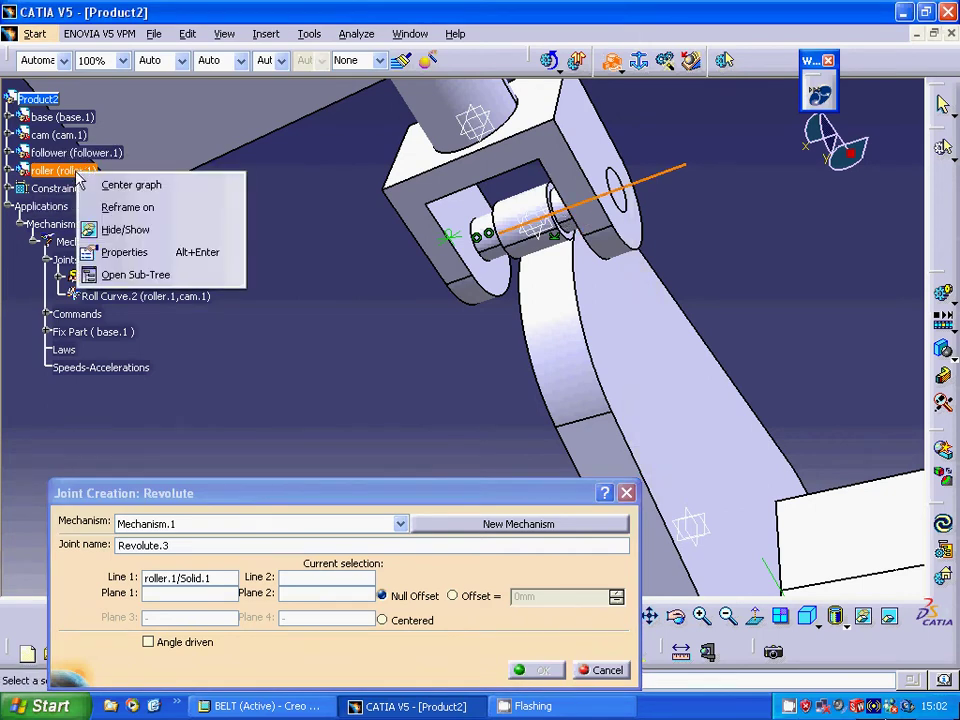
click(118, 227)
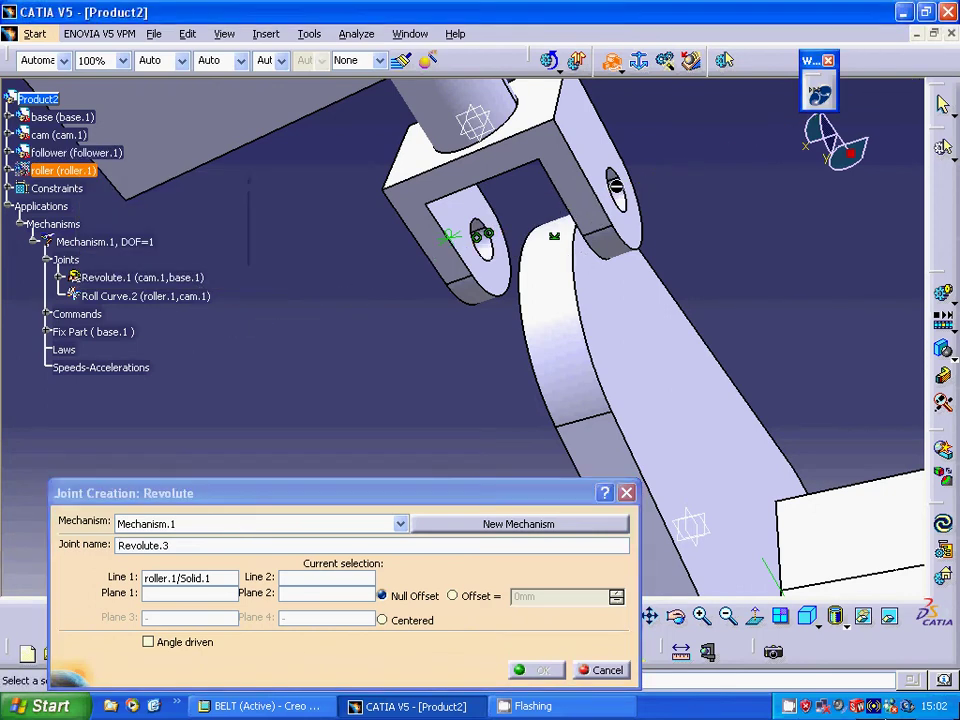
click(620, 193)
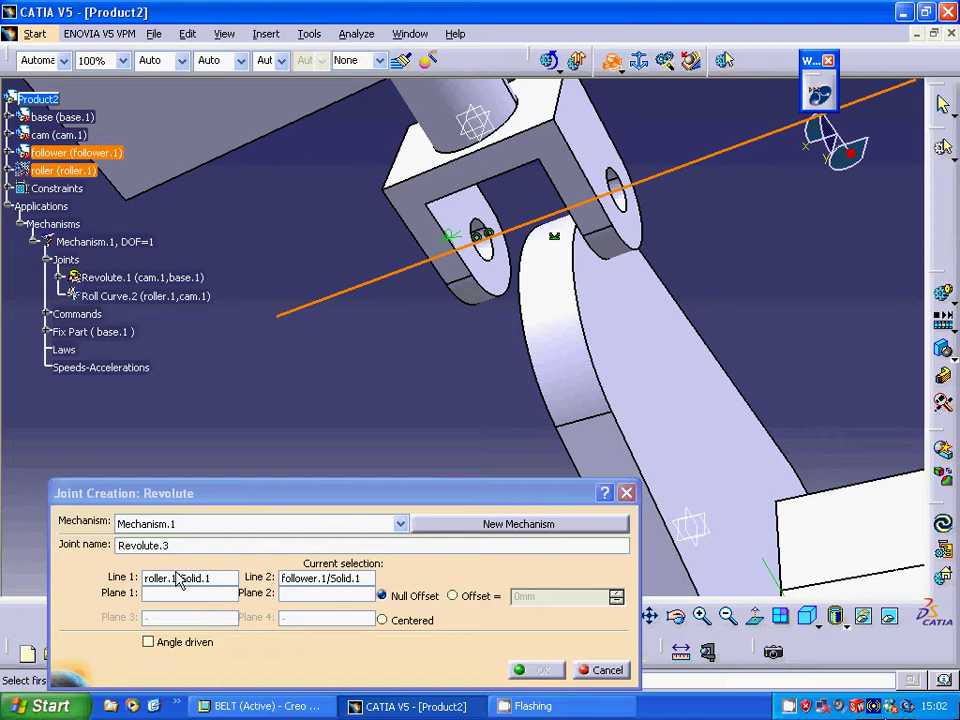
Show the roller again, pick the roller and follower faces as planes, and create Revolute.3.
right_click(78, 175)
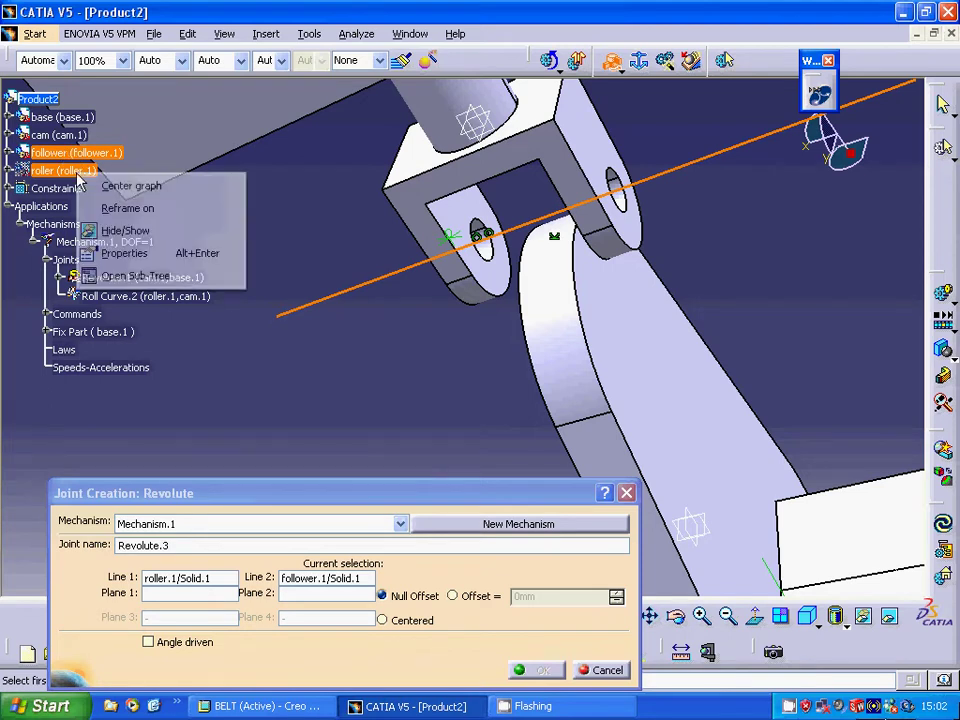
click(117, 240)
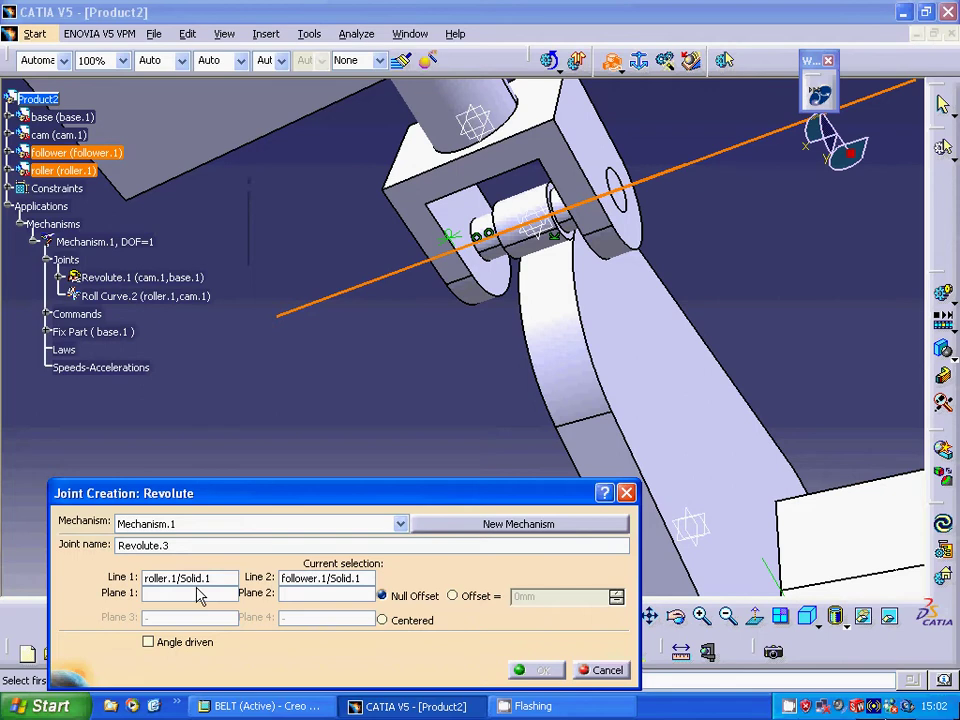
click(625, 201)
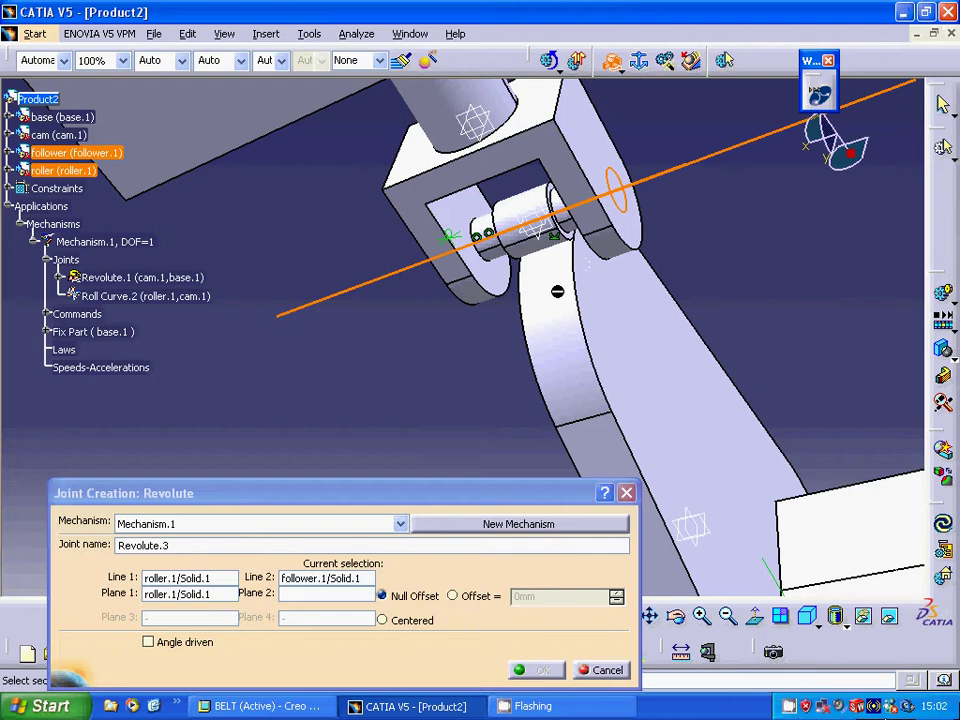
click(613, 183)
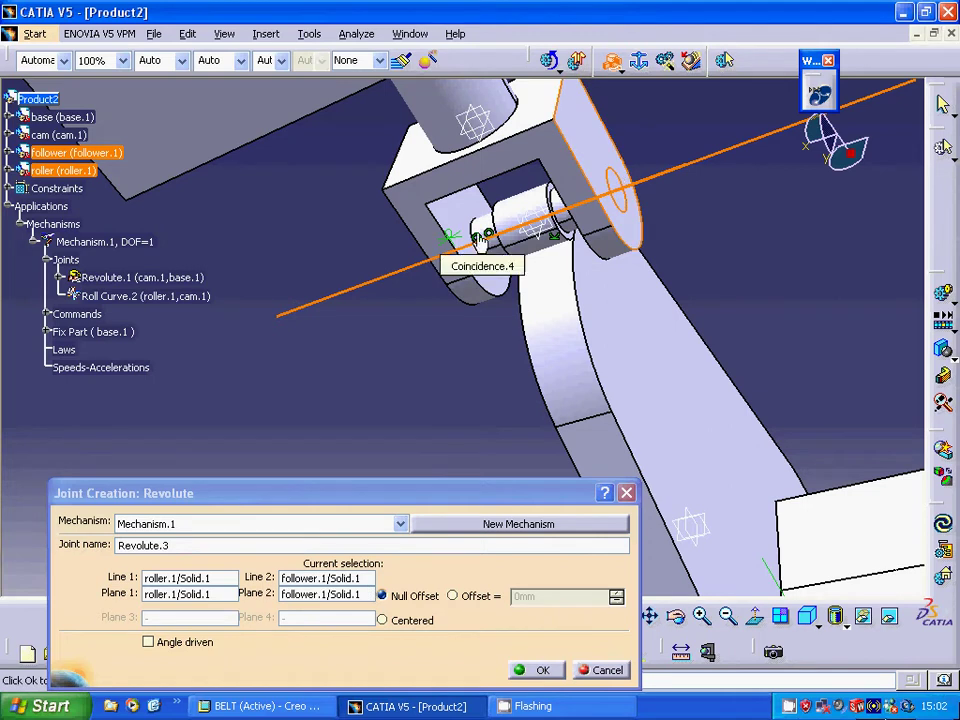
click(148, 643)
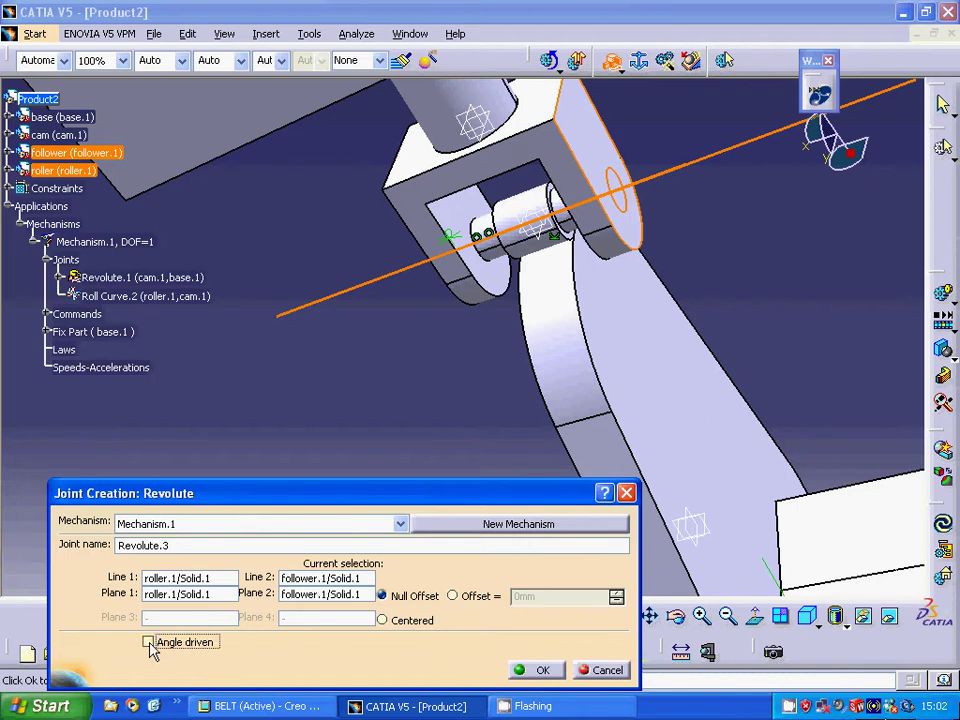
click(540, 672)
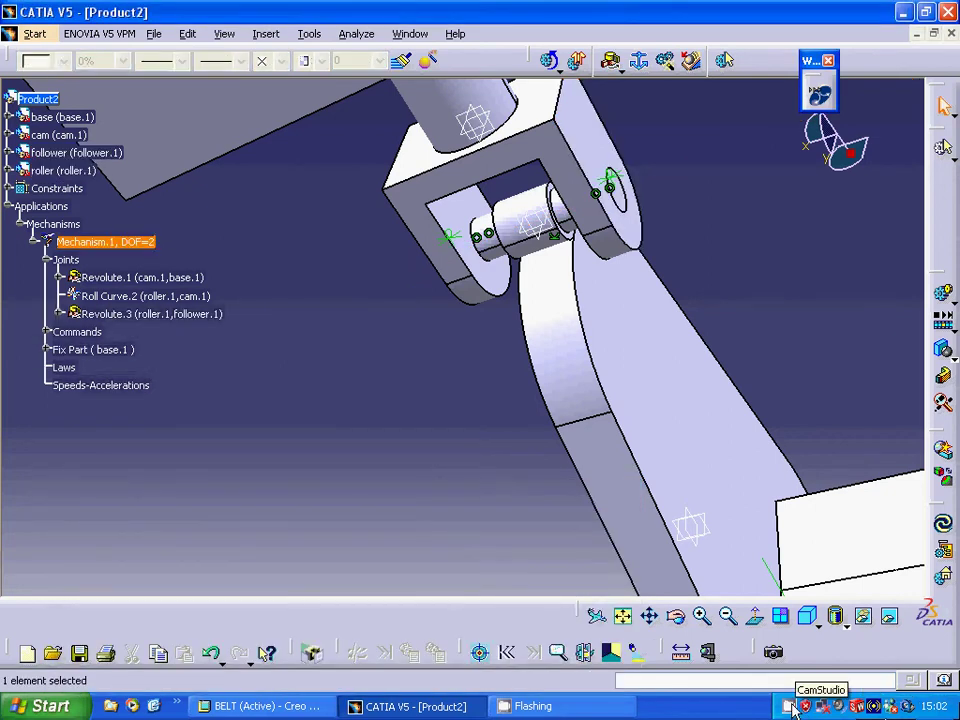
right_click(806, 708)
click(821, 649)
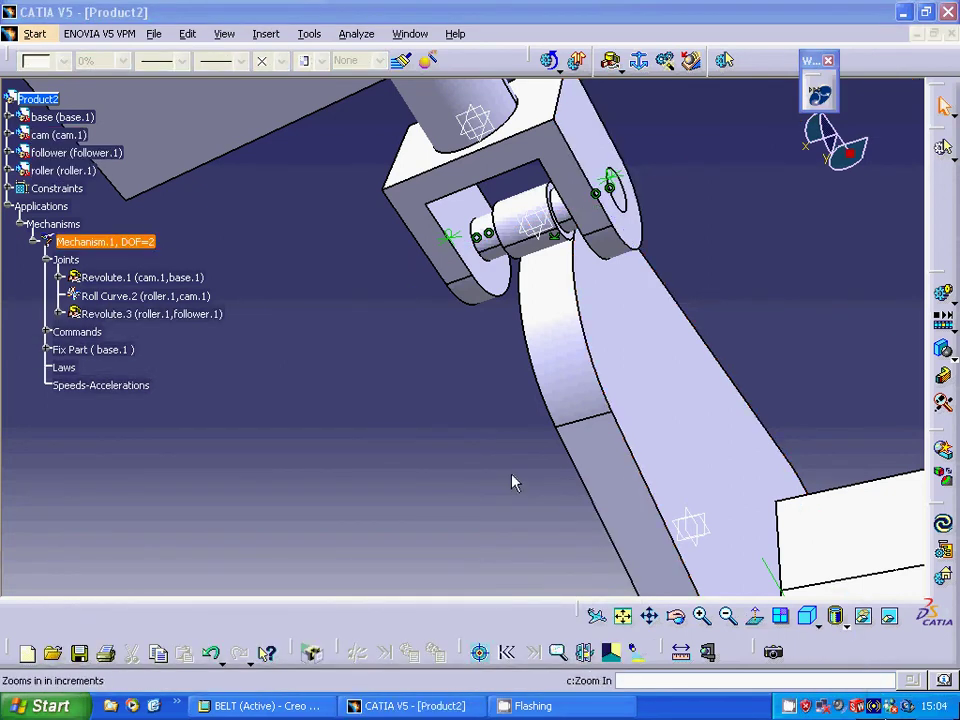
Begin a planar joint on a cam face, zoom and rotate around the roller, then cancel it.
click(620, 68)
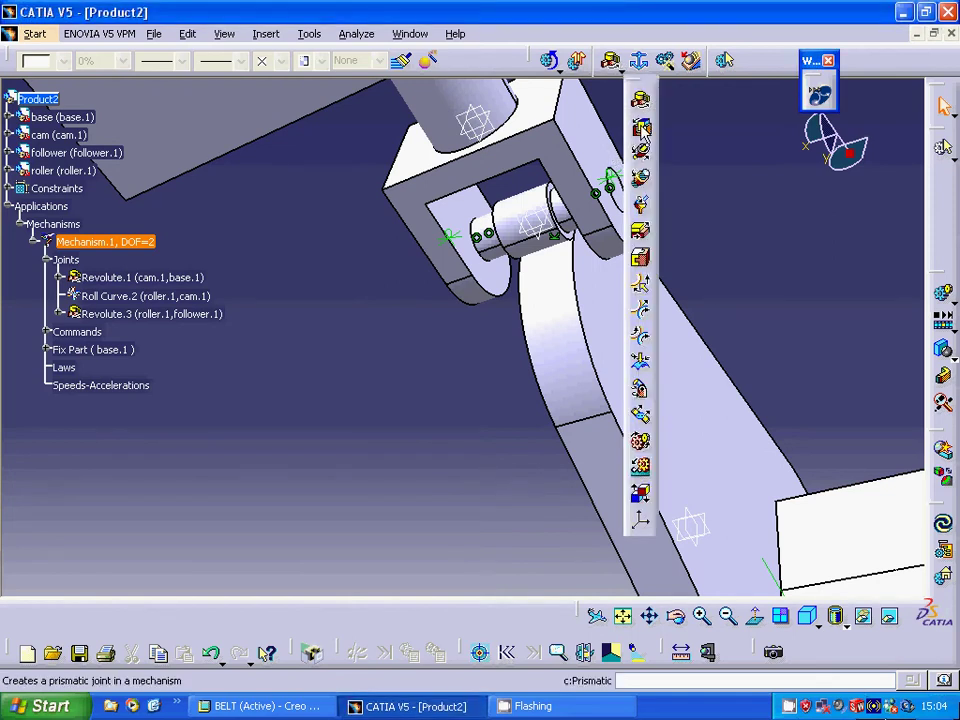
click(641, 228)
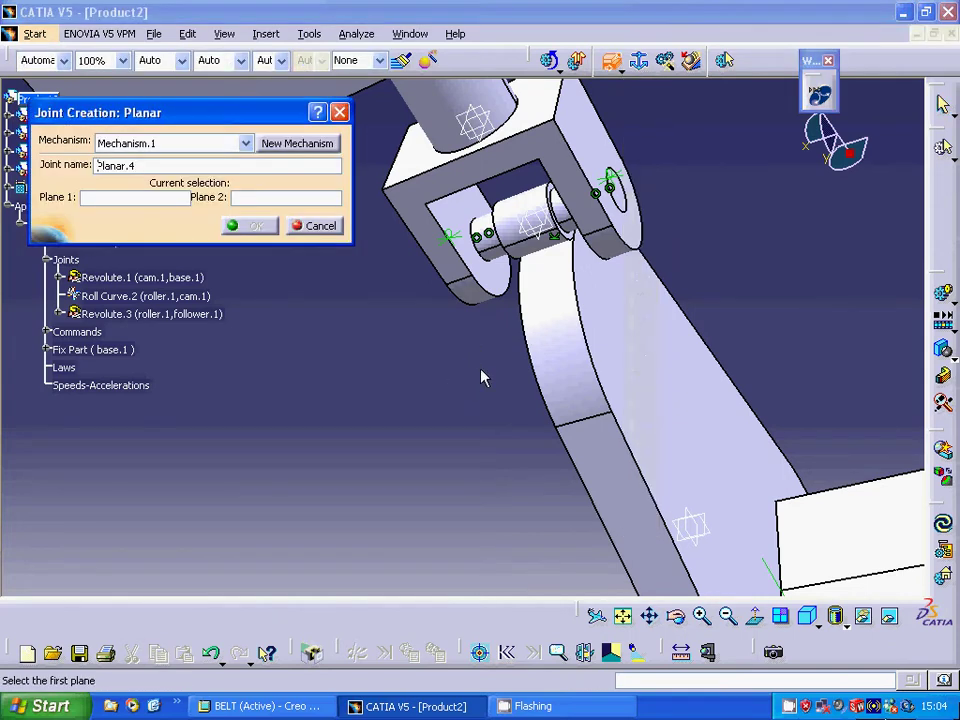
click(602, 290)
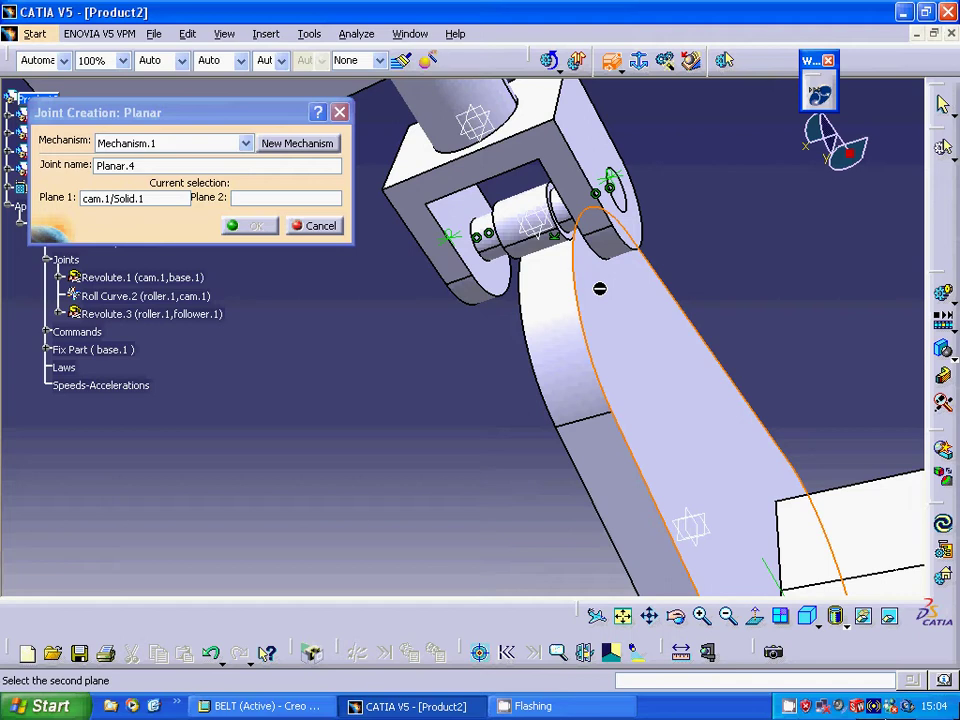
click(702, 617)
click(702, 617)
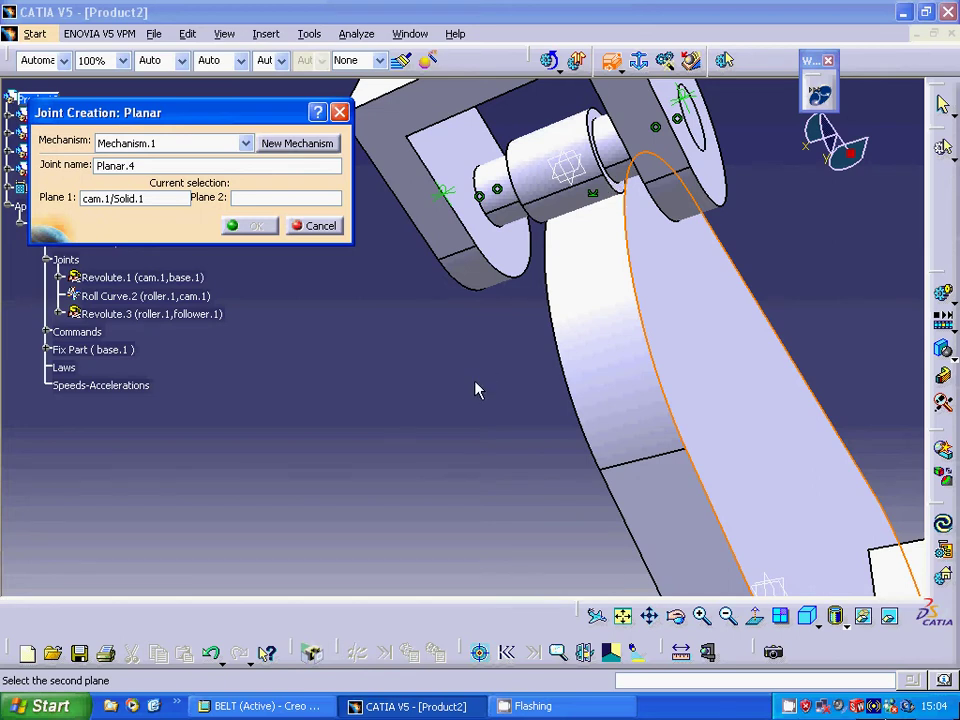
mouse_move(478, 390)
middle_down()
mouse_move(439, 392)
mouse_move(470, 380)
middle_up()
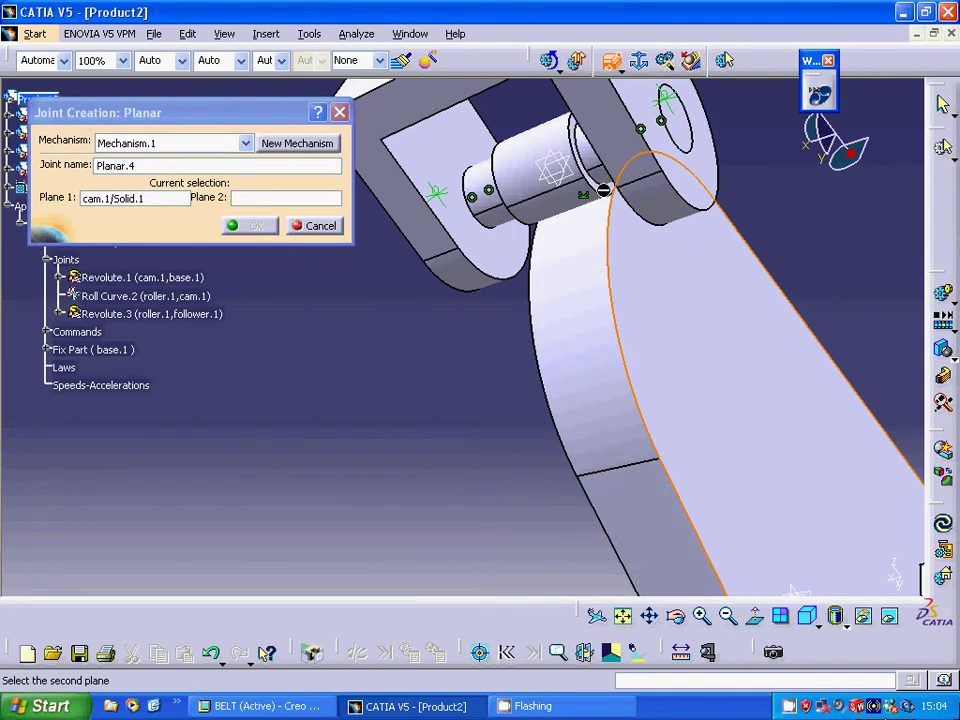
click(150, 204)
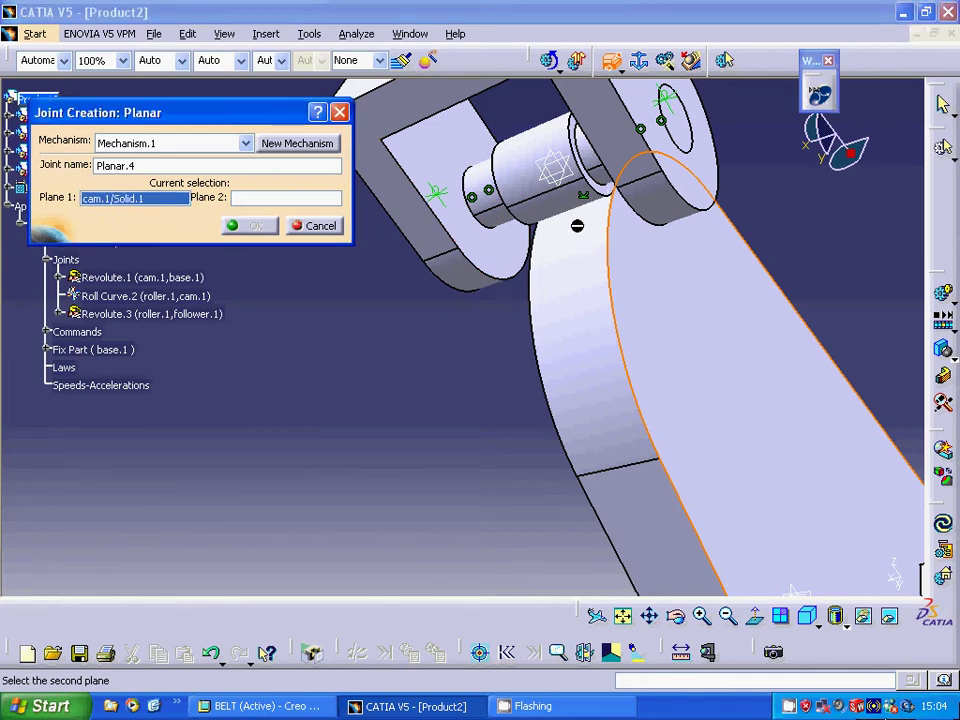
click(319, 226)
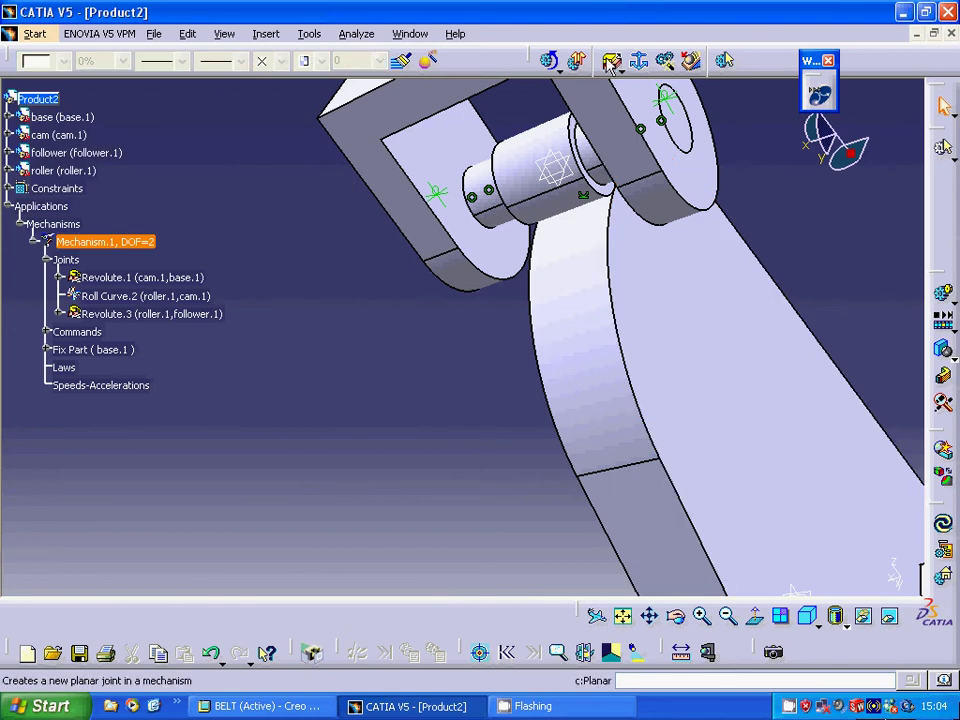
Create planar joint Planar.4 between the roller face and the cam face, dismissing the notice.
click(611, 63)
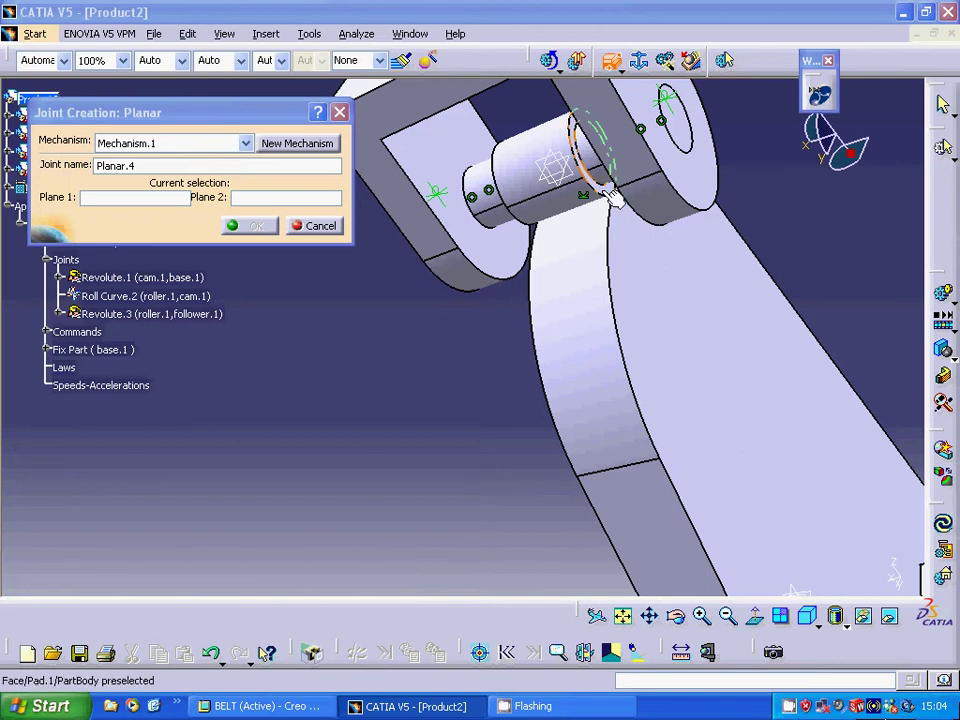
click(598, 204)
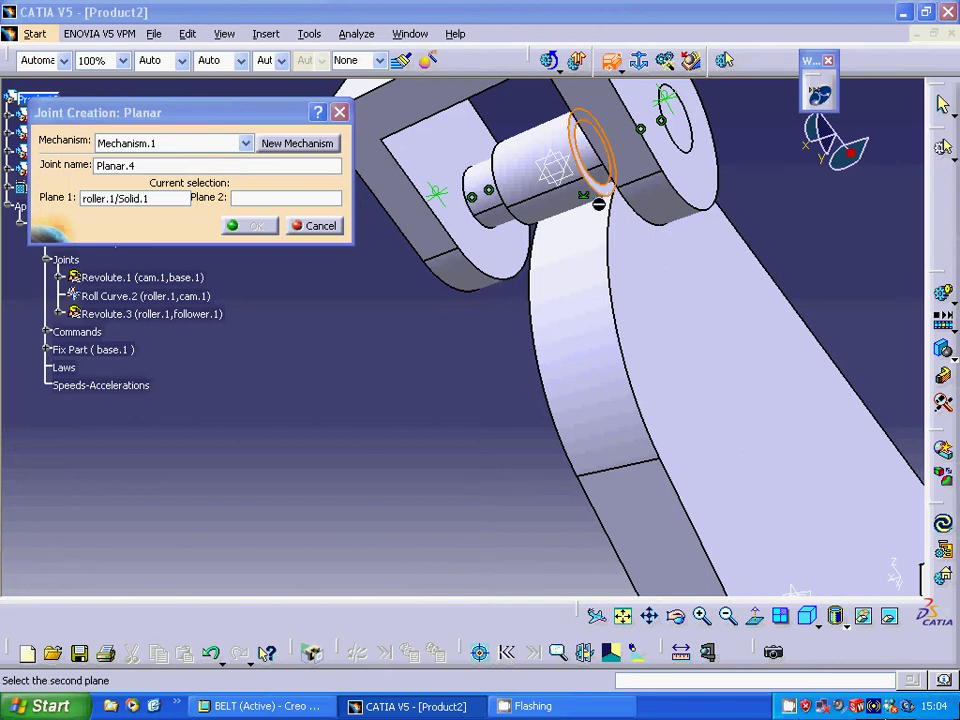
click(628, 266)
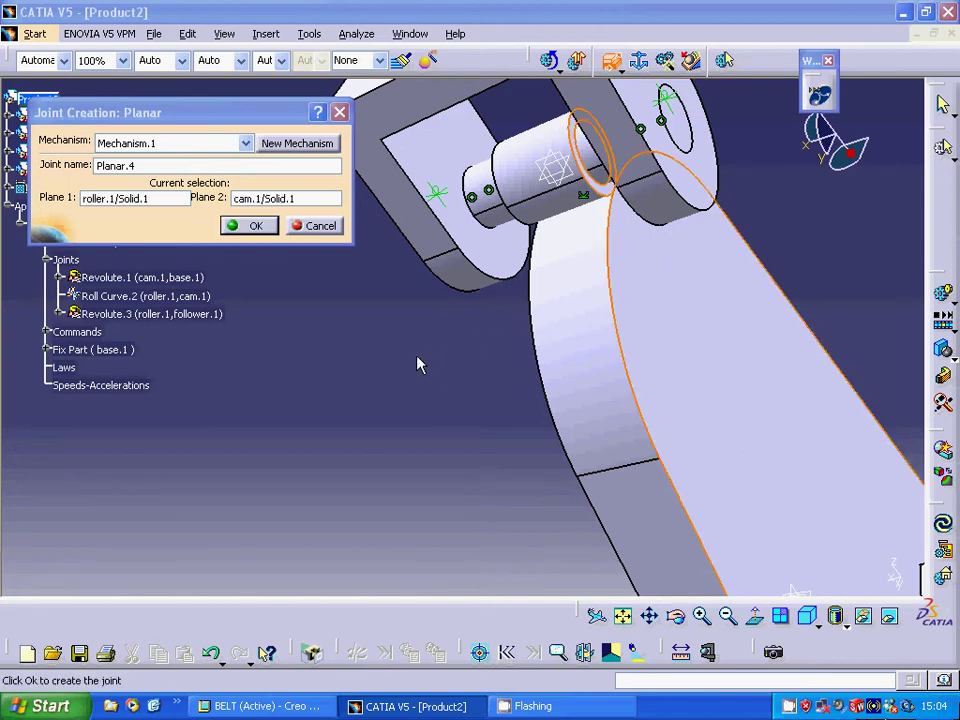
click(266, 232)
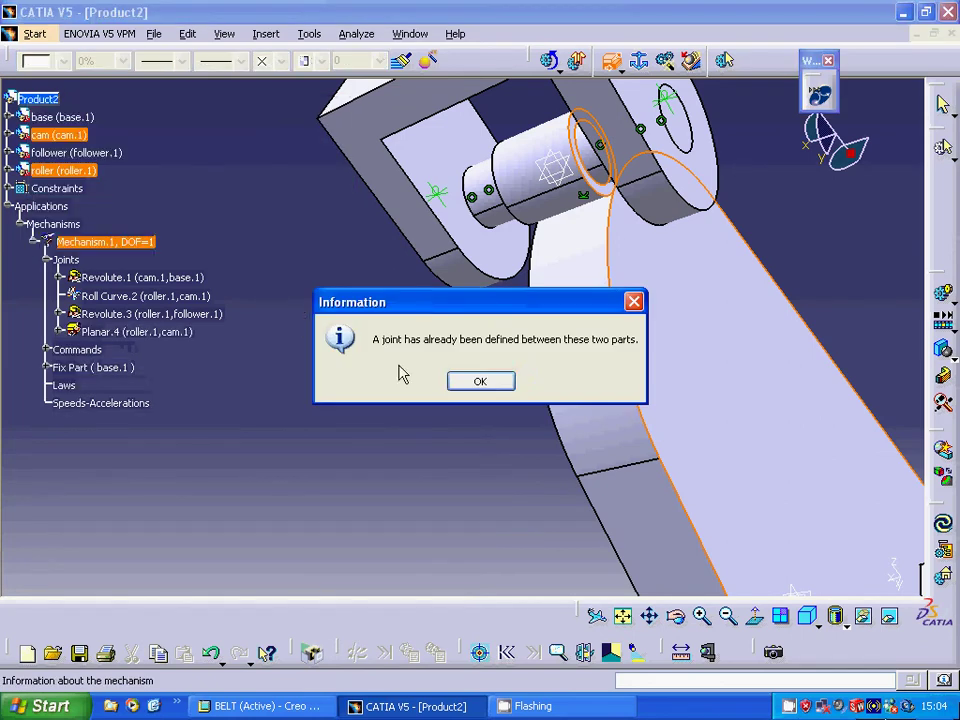
click(476, 384)
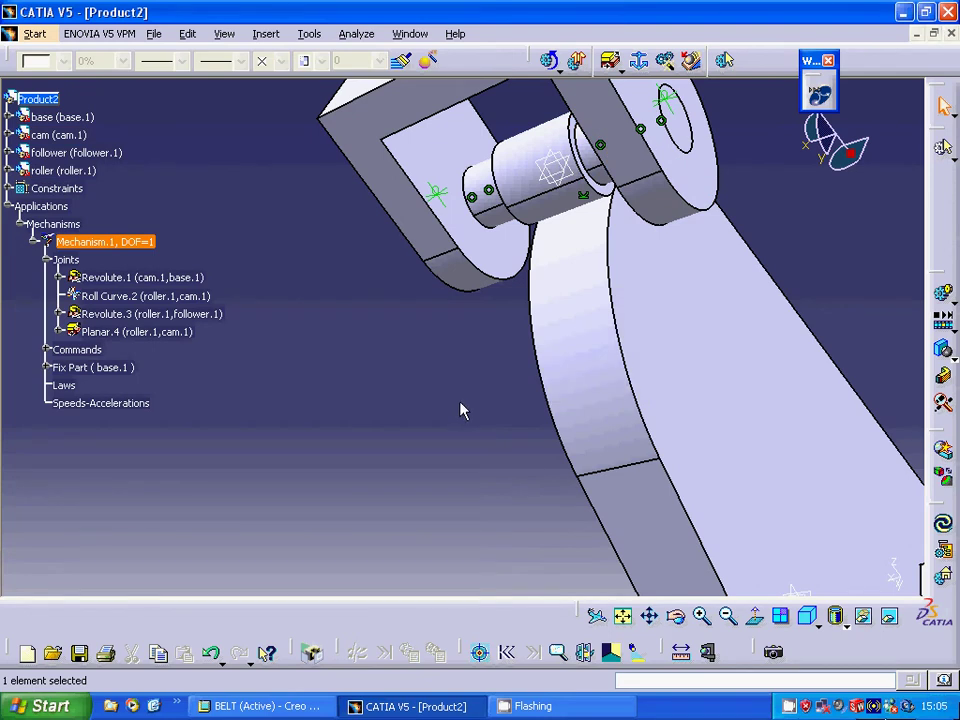
Reset to the isometric view and fit the whole mechanism on screen.
scroll(388, 371, down, 3)
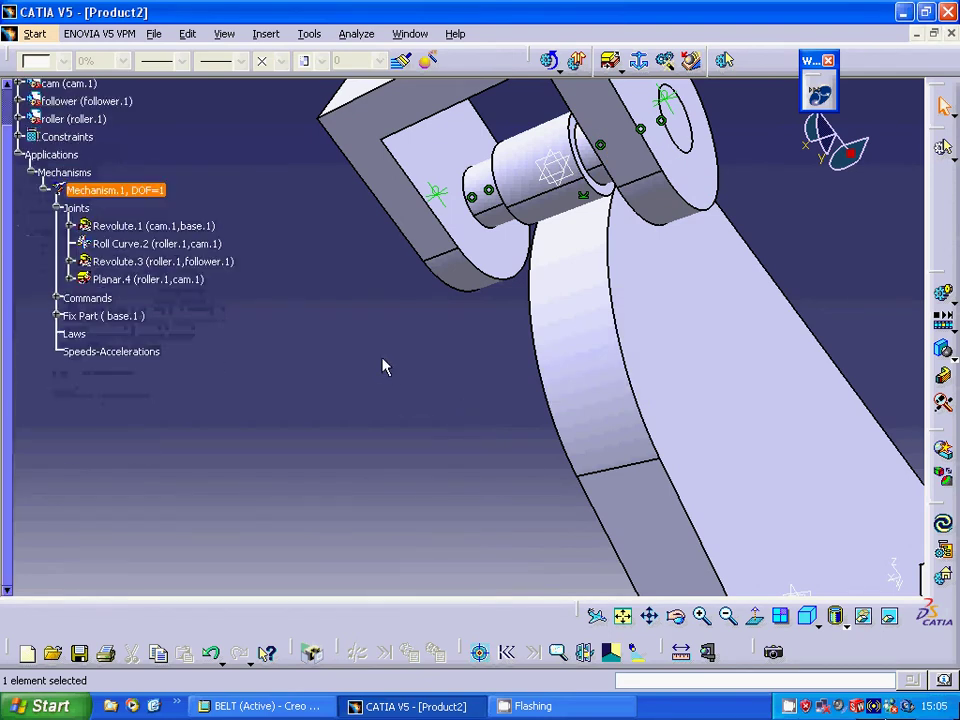
scroll(383, 367, up, 2)
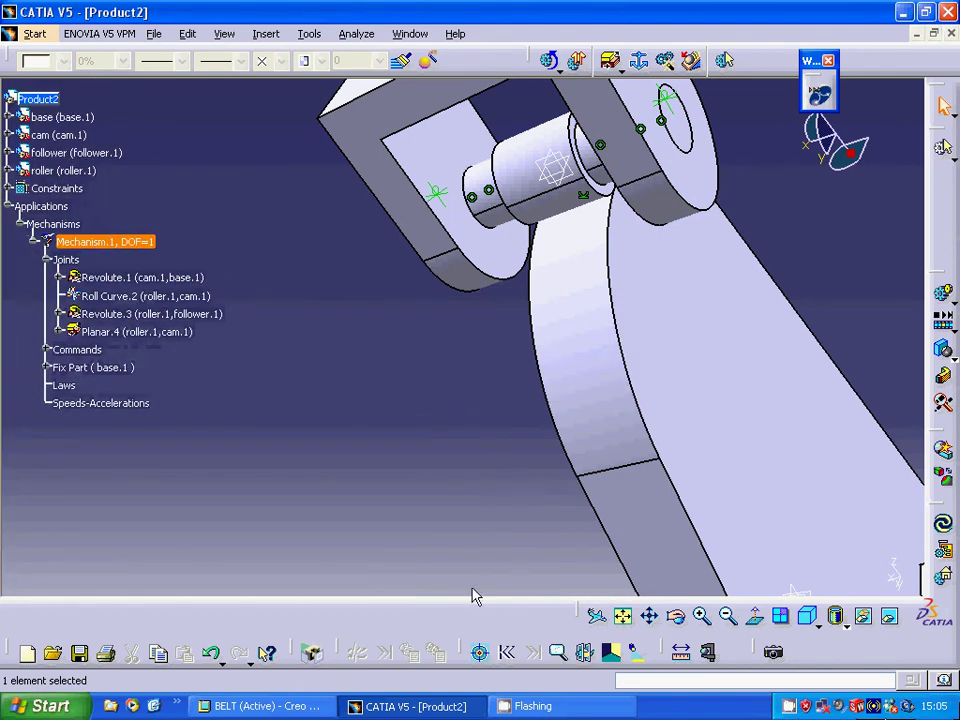
click(806, 616)
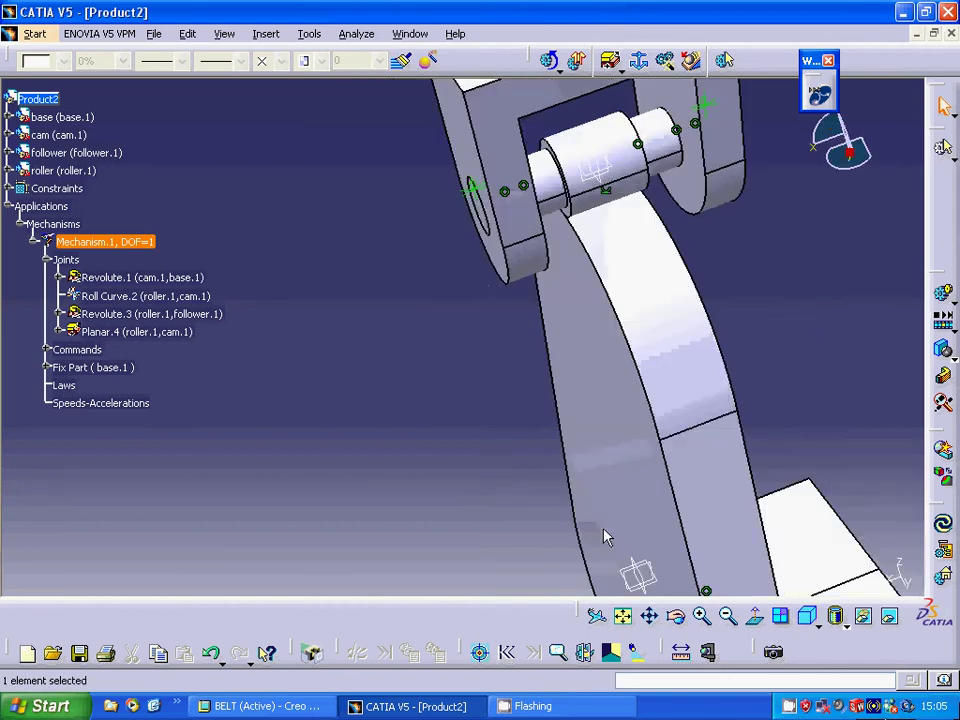
click(622, 616)
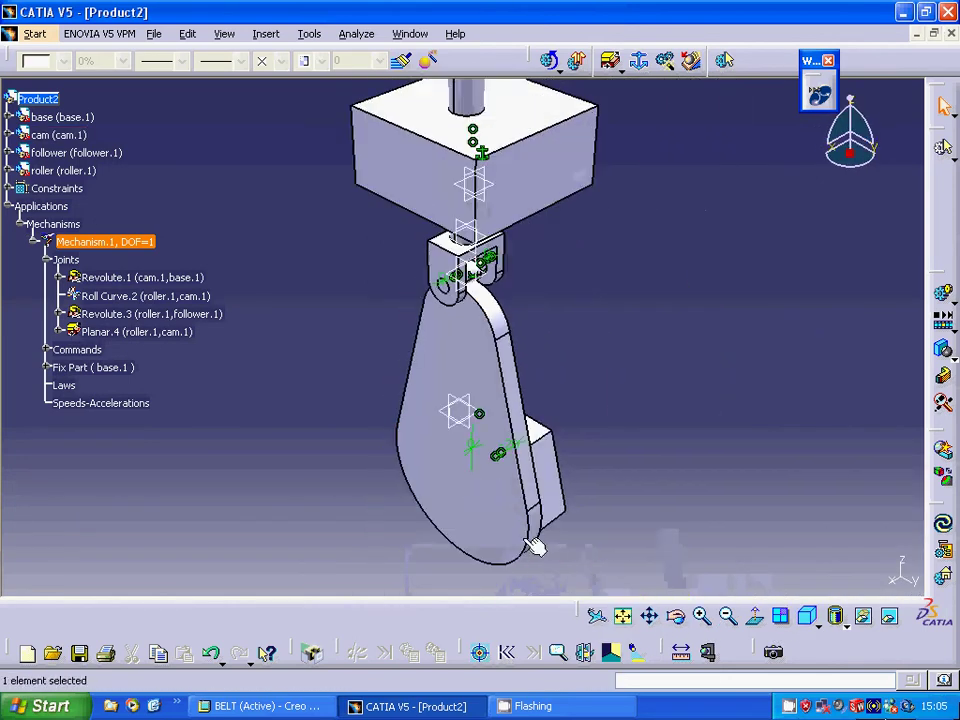
Start a cylindrical joint on the follower shaft axis, then hide the follower to expose the base.
click(618, 68)
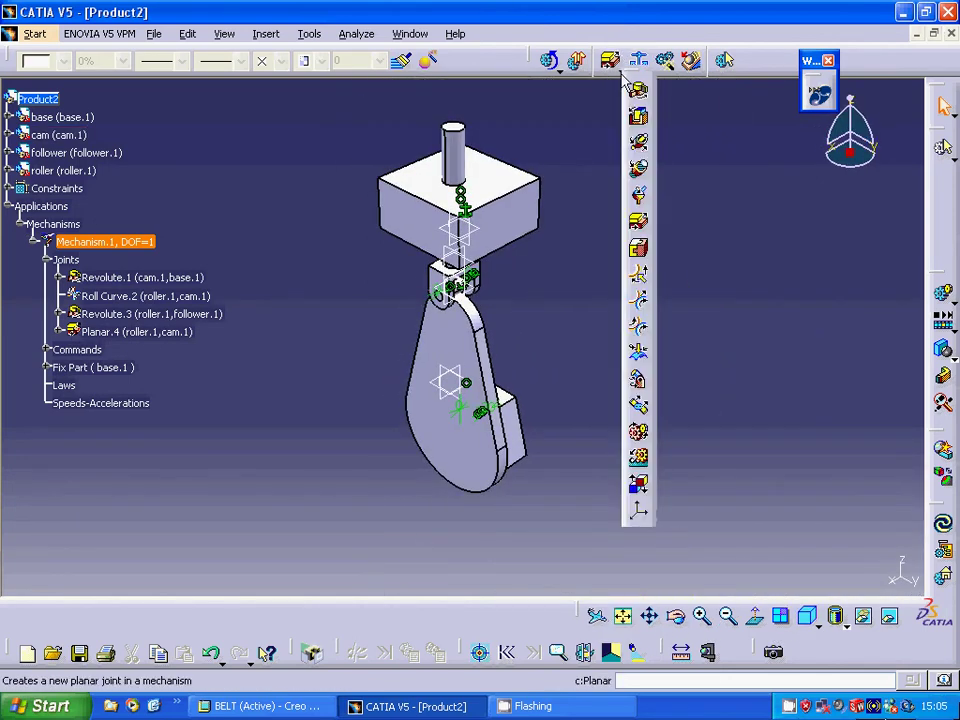
click(639, 147)
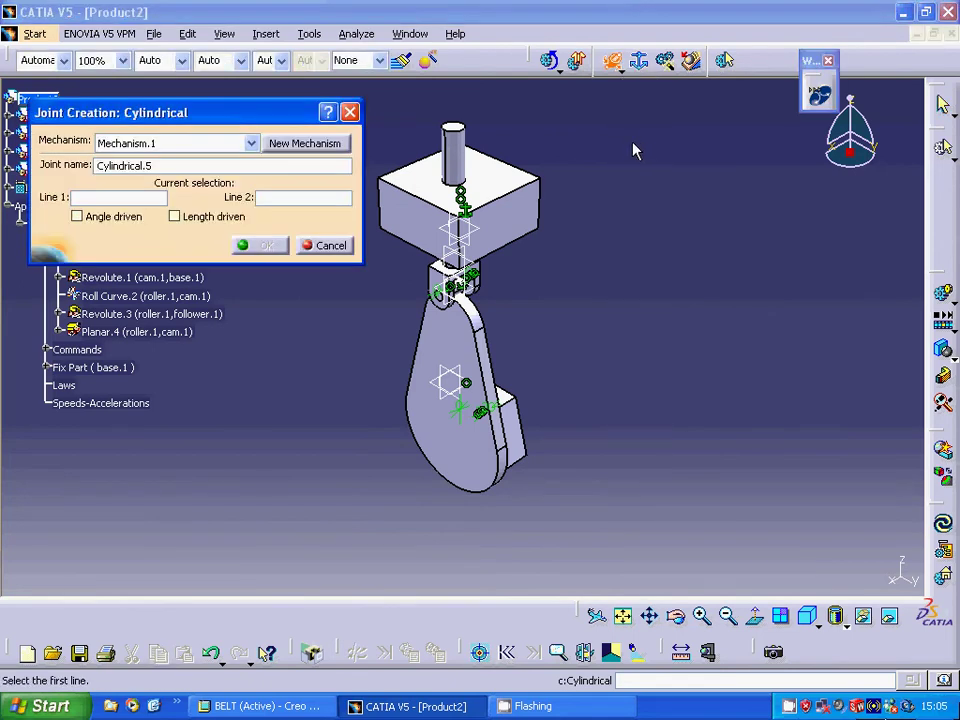
click(453, 150)
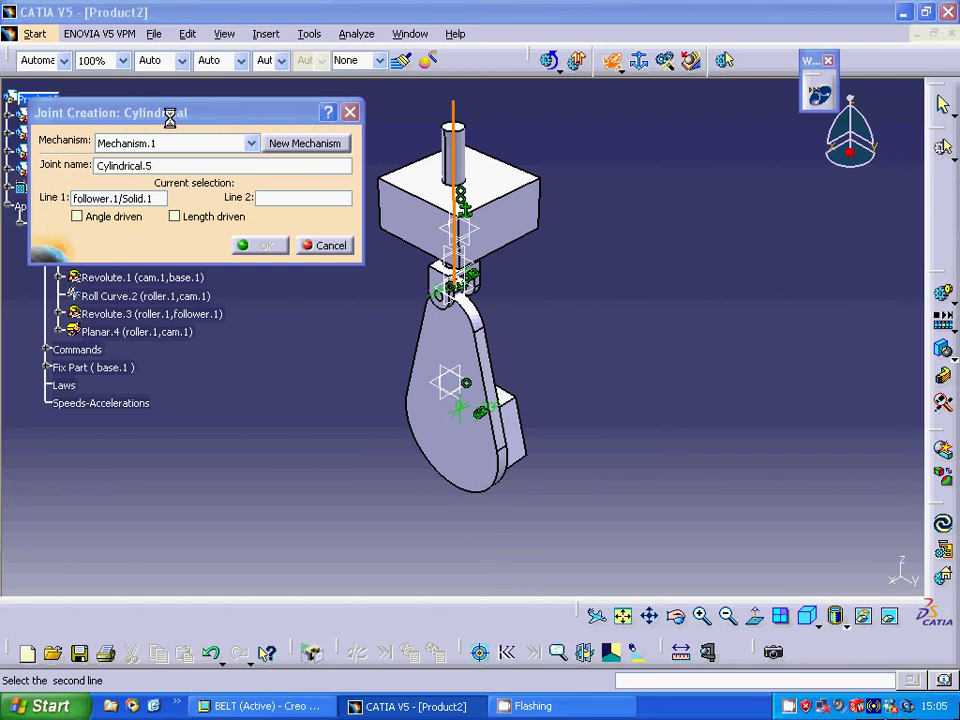
drag(242, 113, 206, 268)
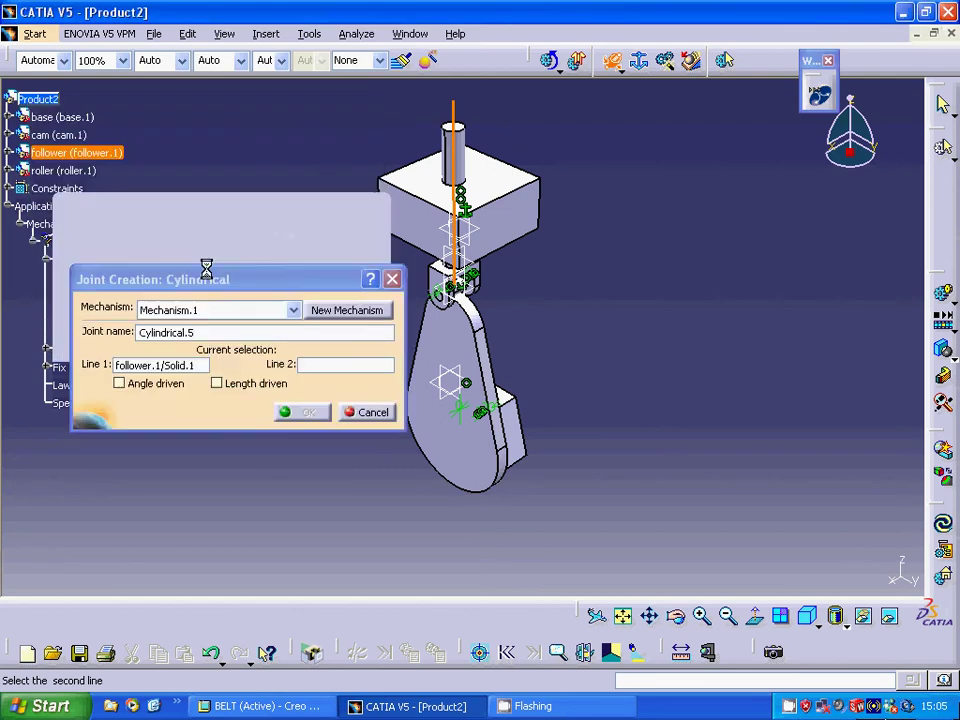
right_click(86, 152)
click(132, 217)
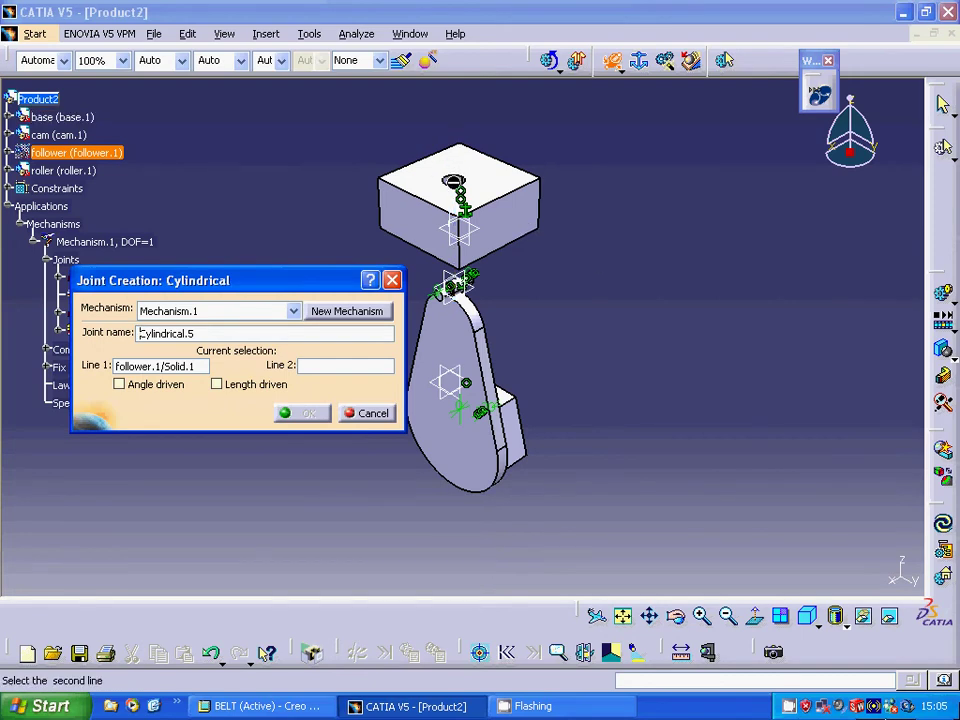
Pick the base hole axis as the second line and create Cylindrical.5, dismissing the notice.
click(702, 616)
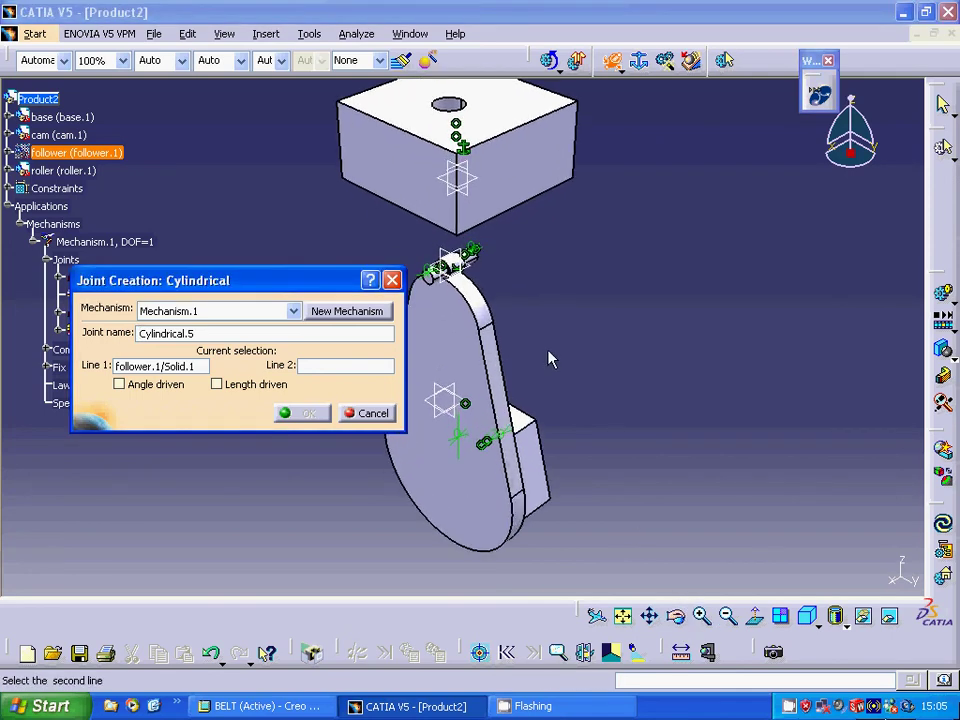
click(451, 230)
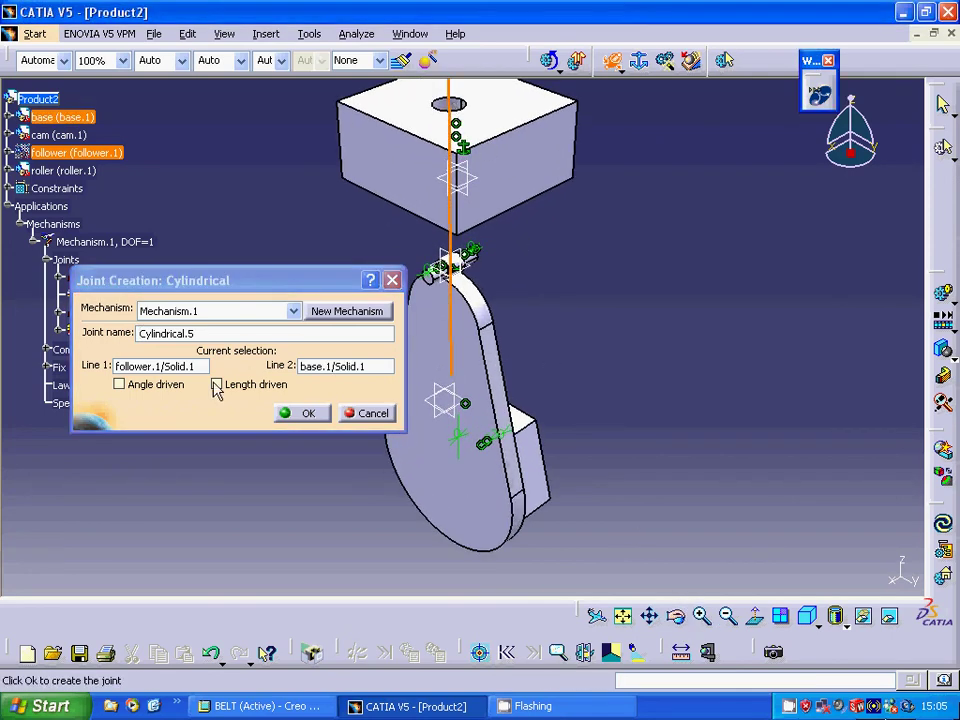
click(313, 416)
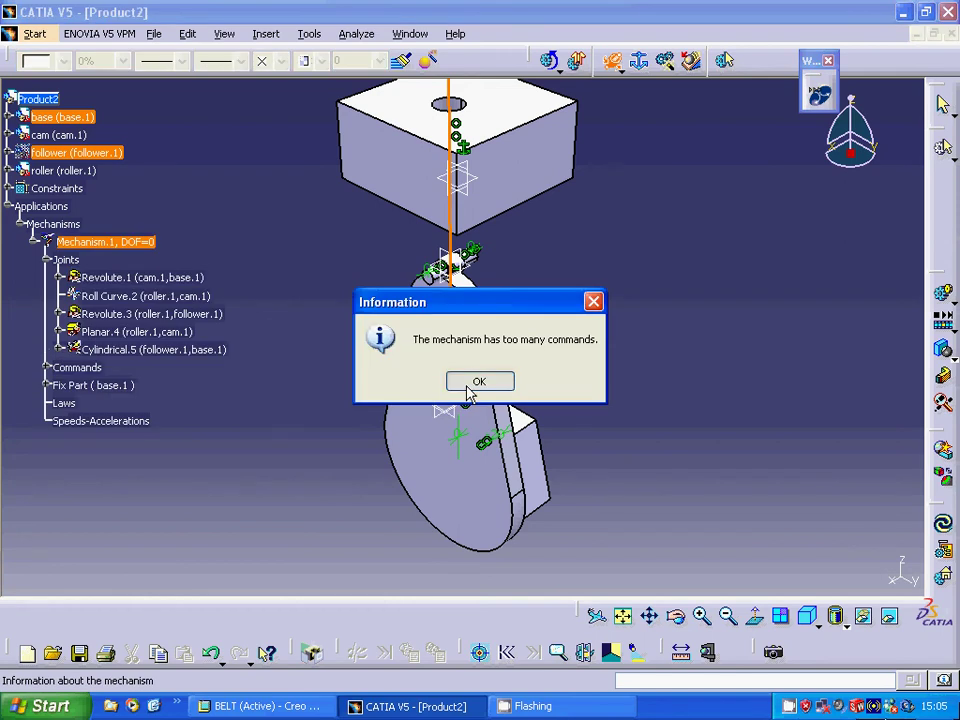
click(467, 387)
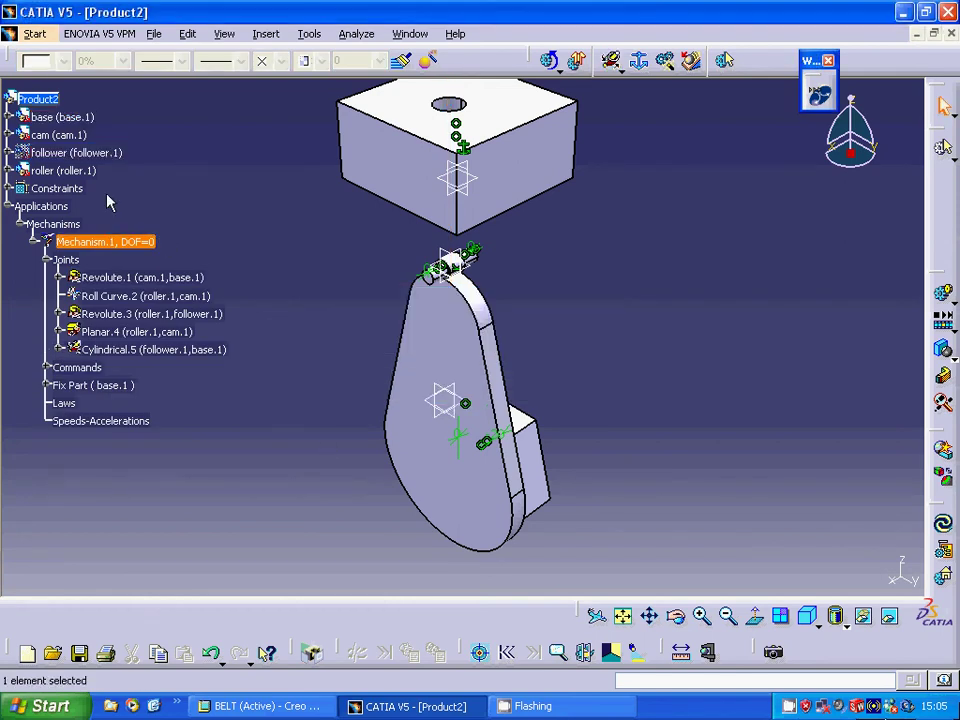
right_click(80, 153)
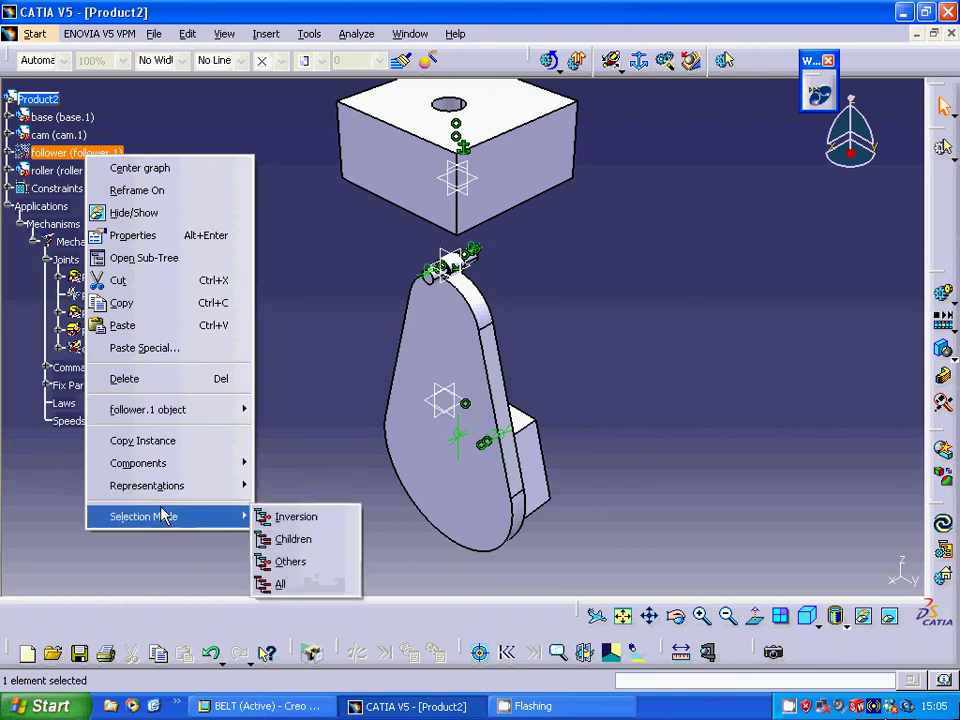
click(168, 221)
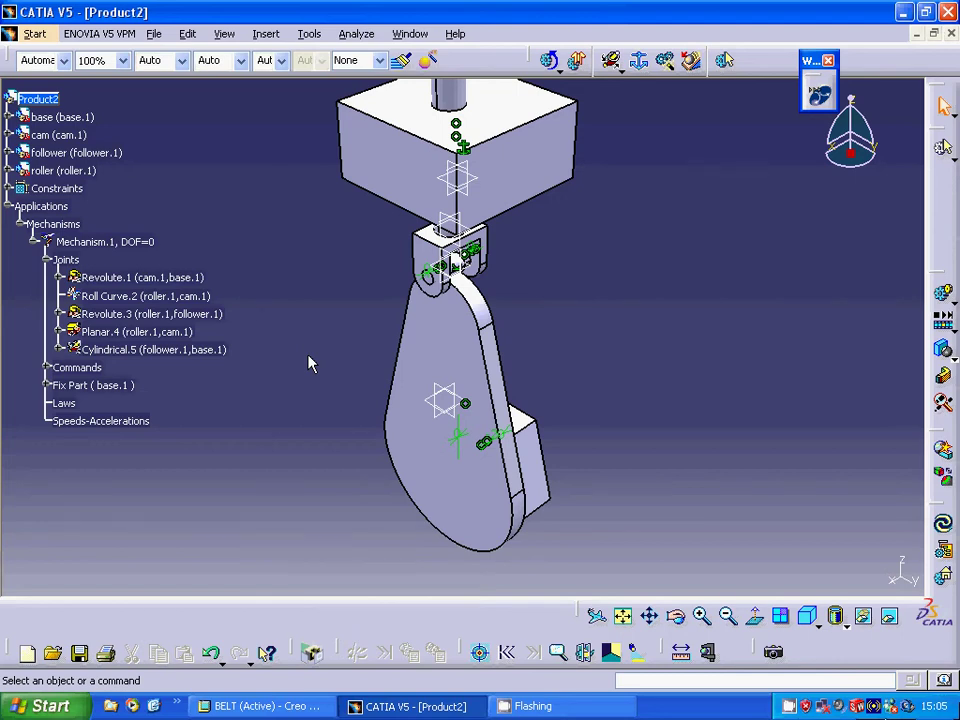
click(943, 293)
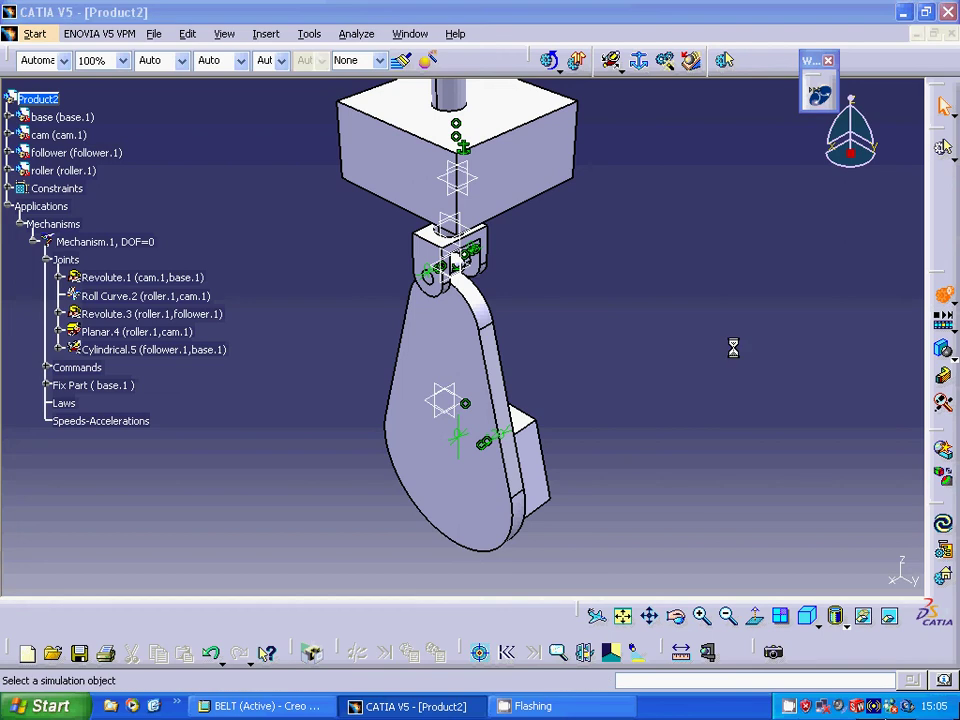
click(540, 420)
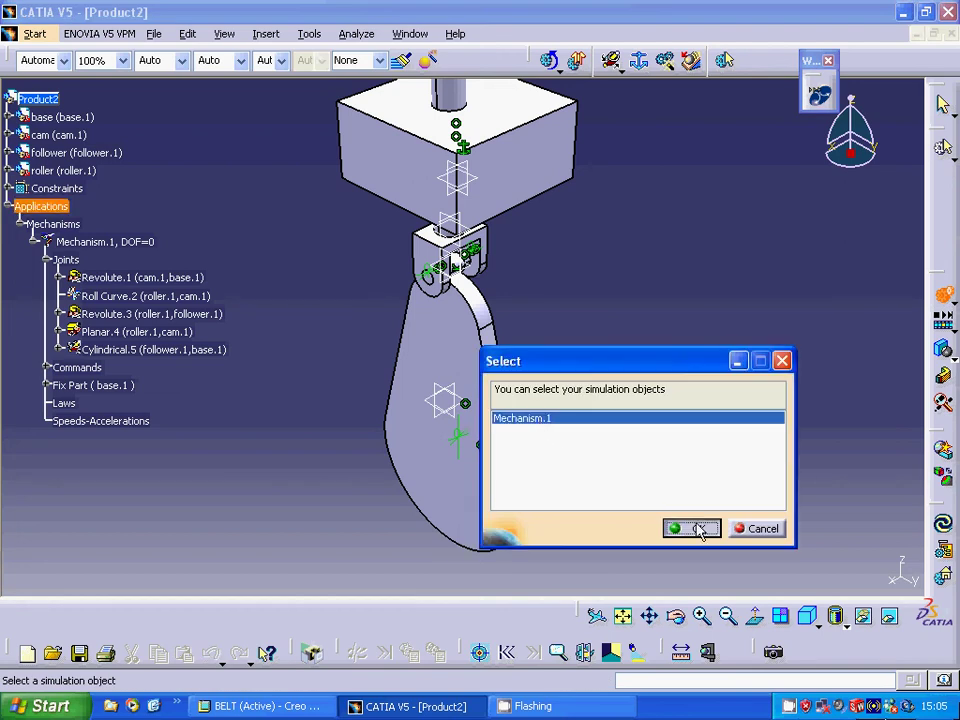
click(684, 527)
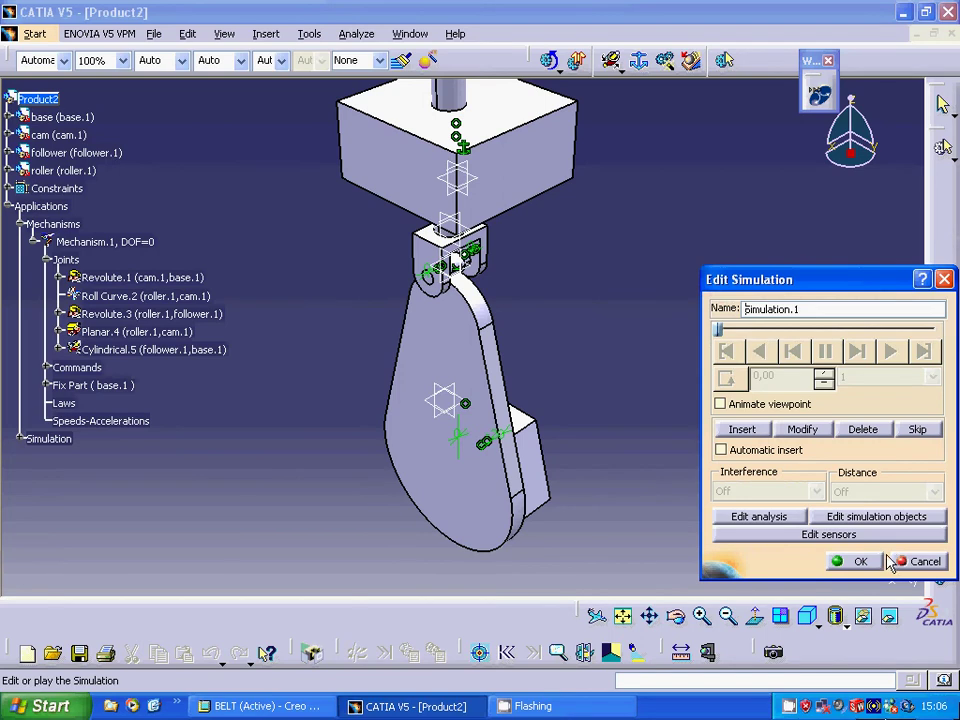
click(917, 561)
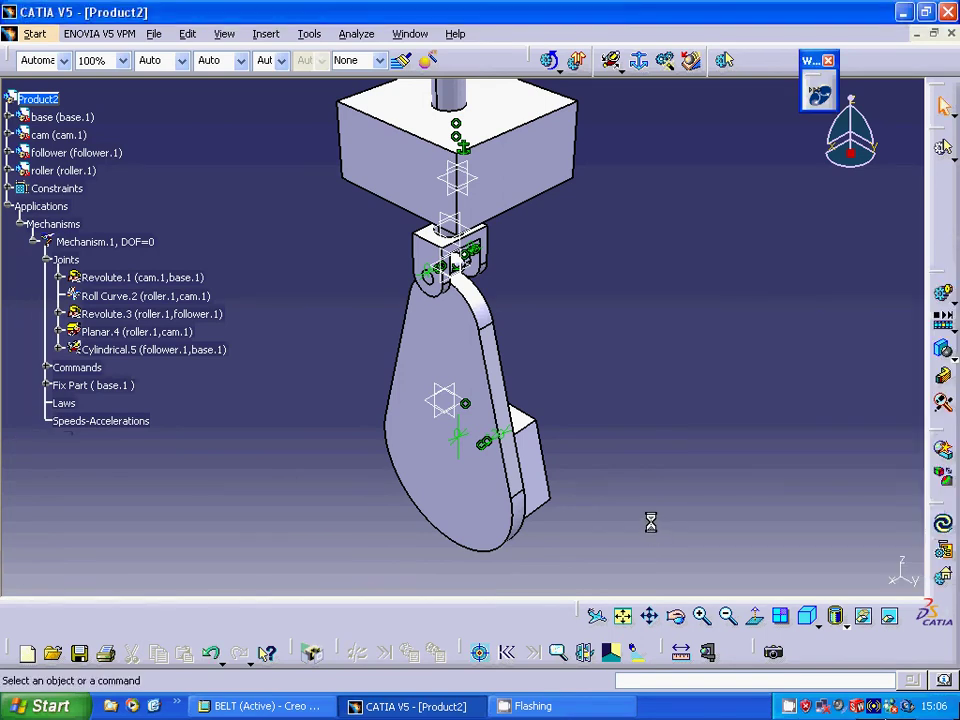
right_click(790, 708)
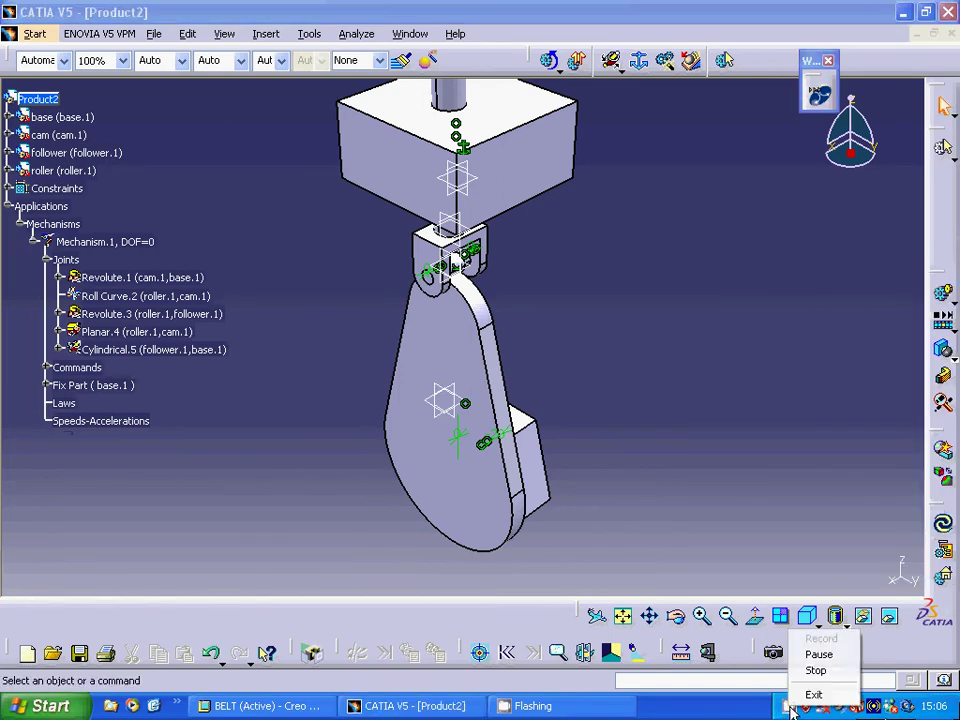
Clear Length driven in the Roll Curve.2 definition and acknowledge the mechanism-can-be-simulated message.
click(815, 656)
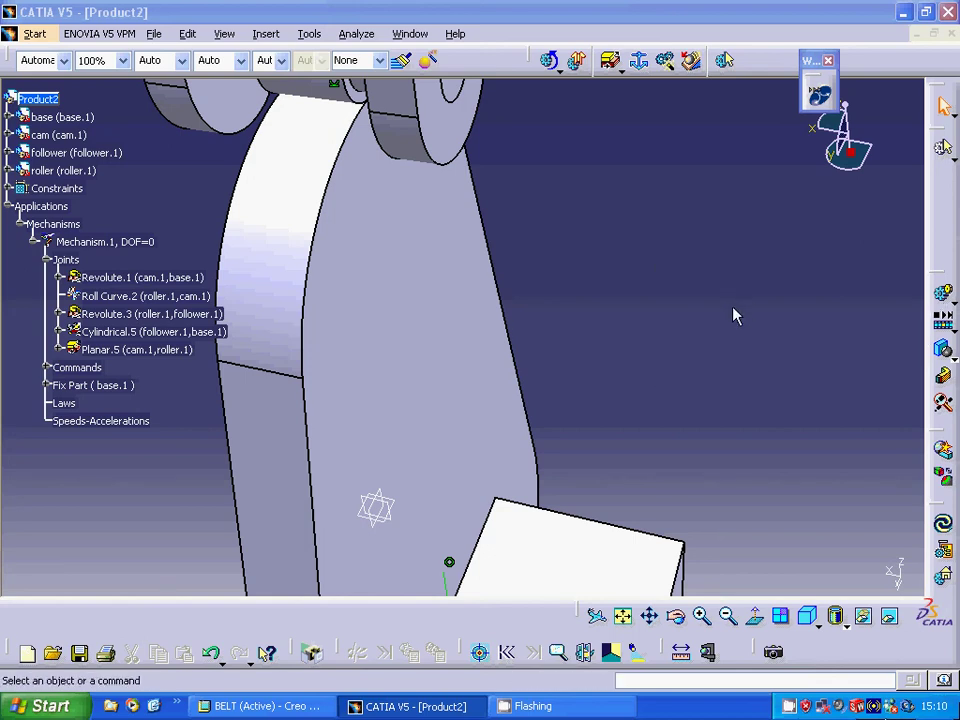
right_click(164, 306)
mouse_move(221, 557)
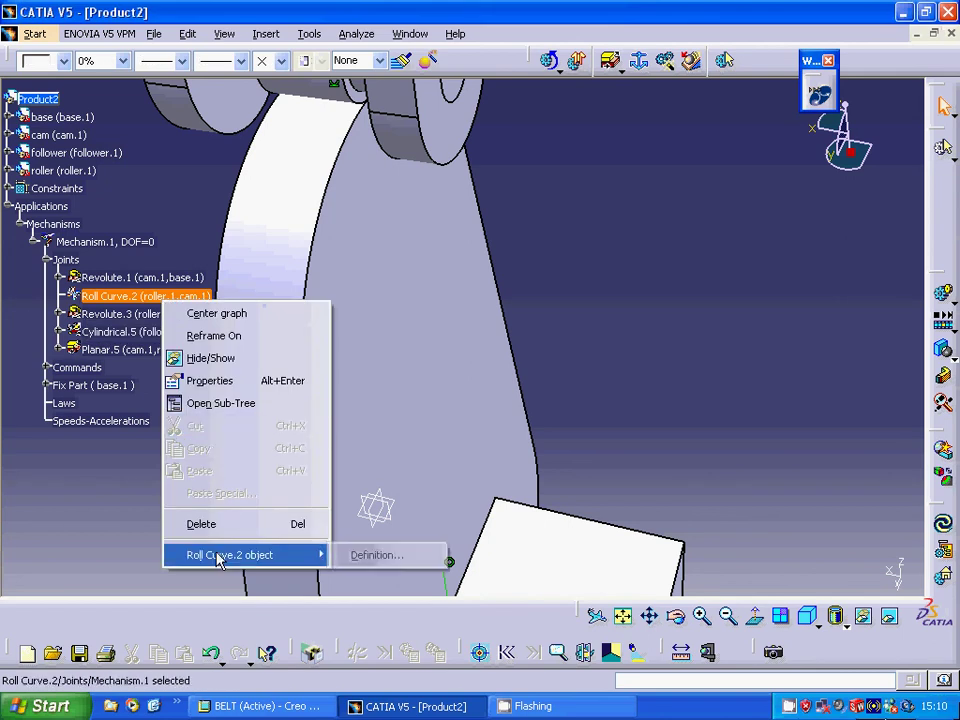
click(352, 553)
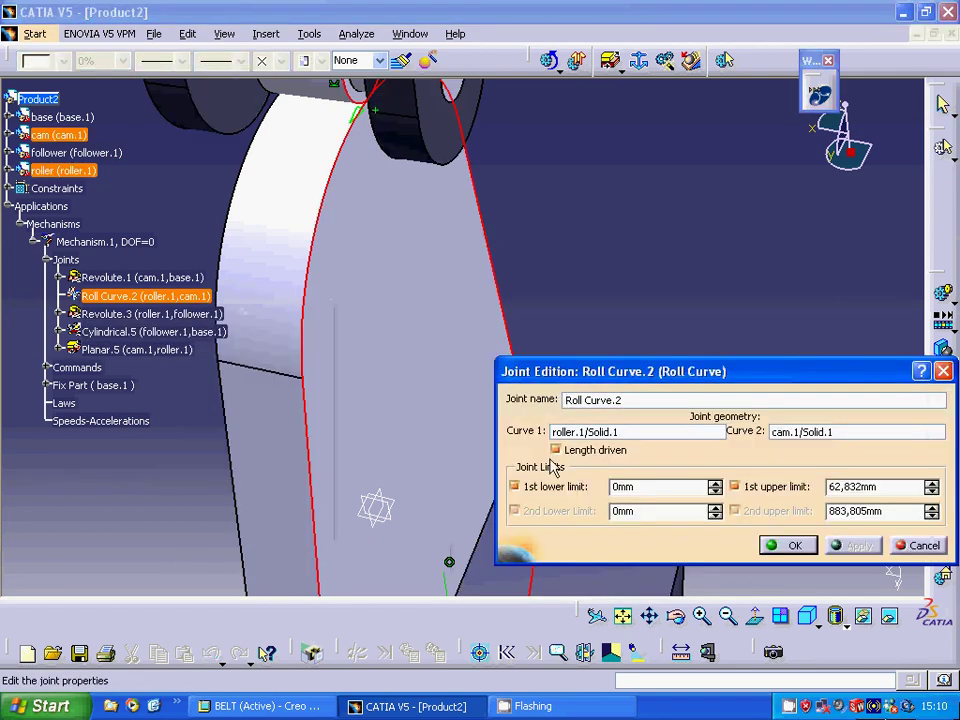
click(557, 451)
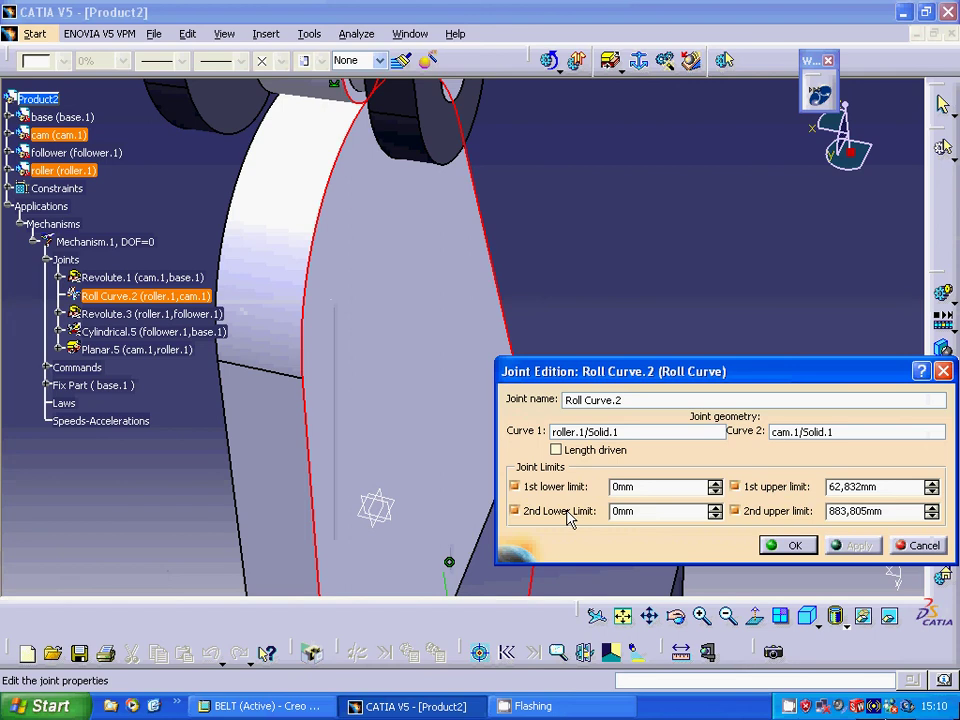
click(788, 545)
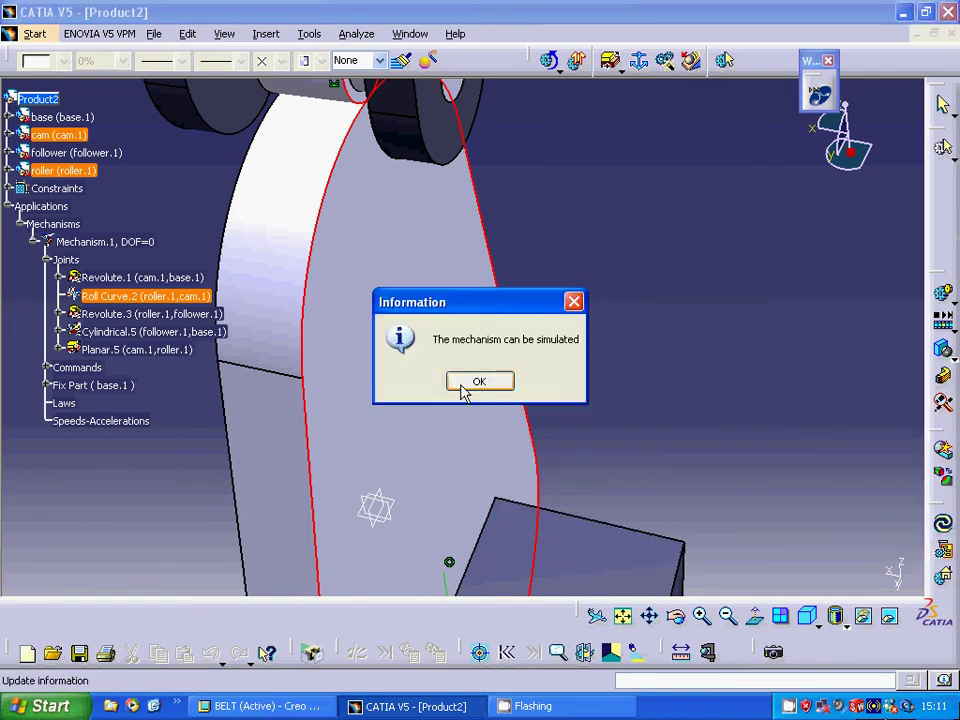
click(478, 382)
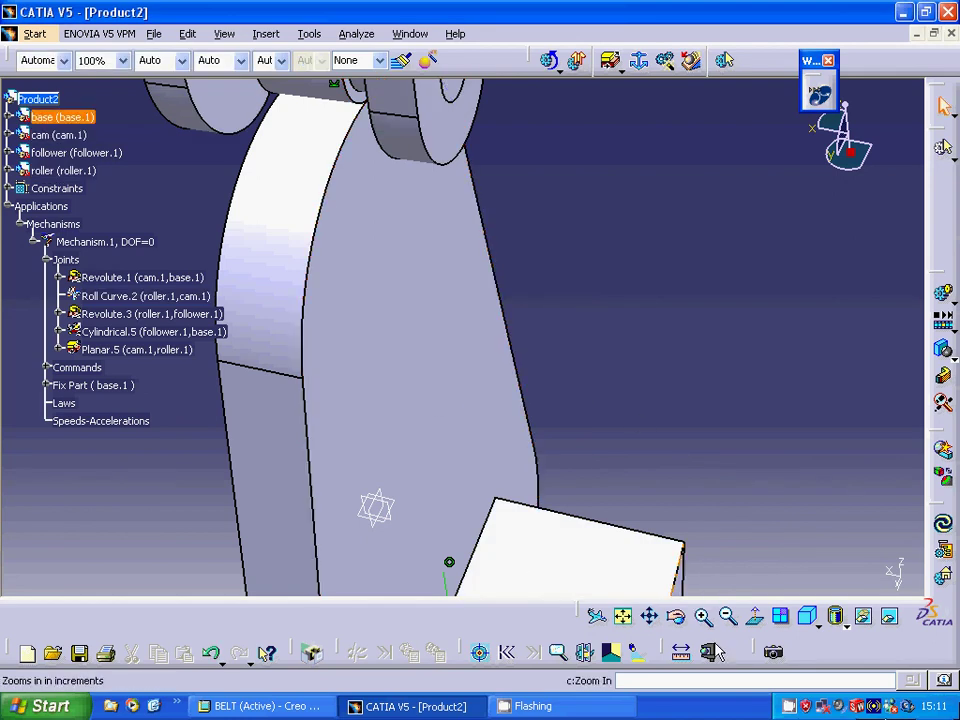
Start a simulation of Mechanism.1, drive Command.1 to 720 and insert that position.
click(810, 620)
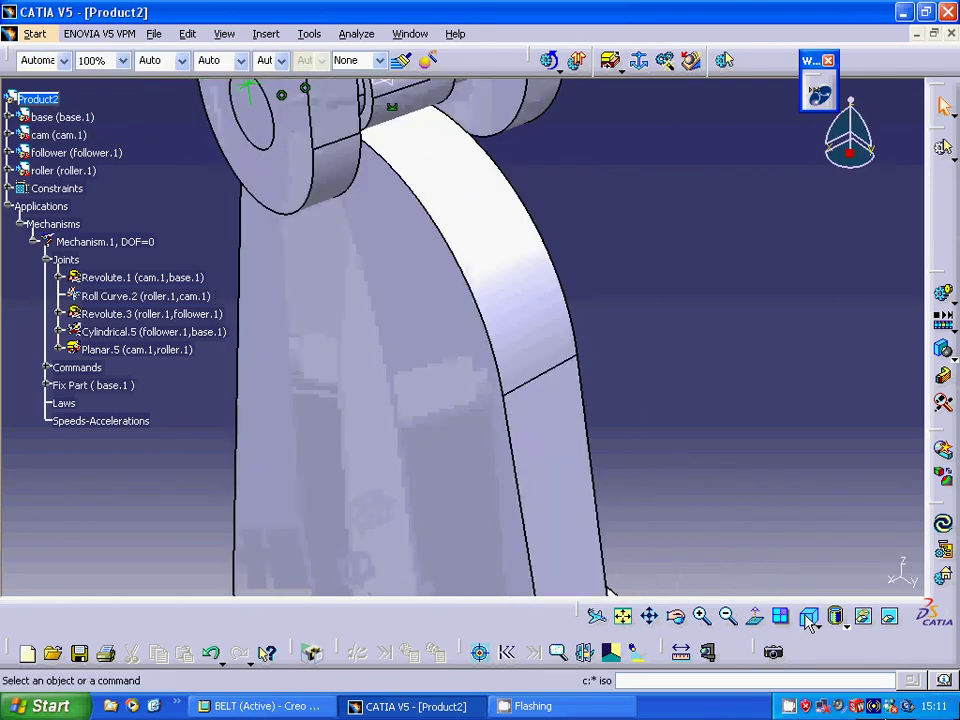
click(623, 617)
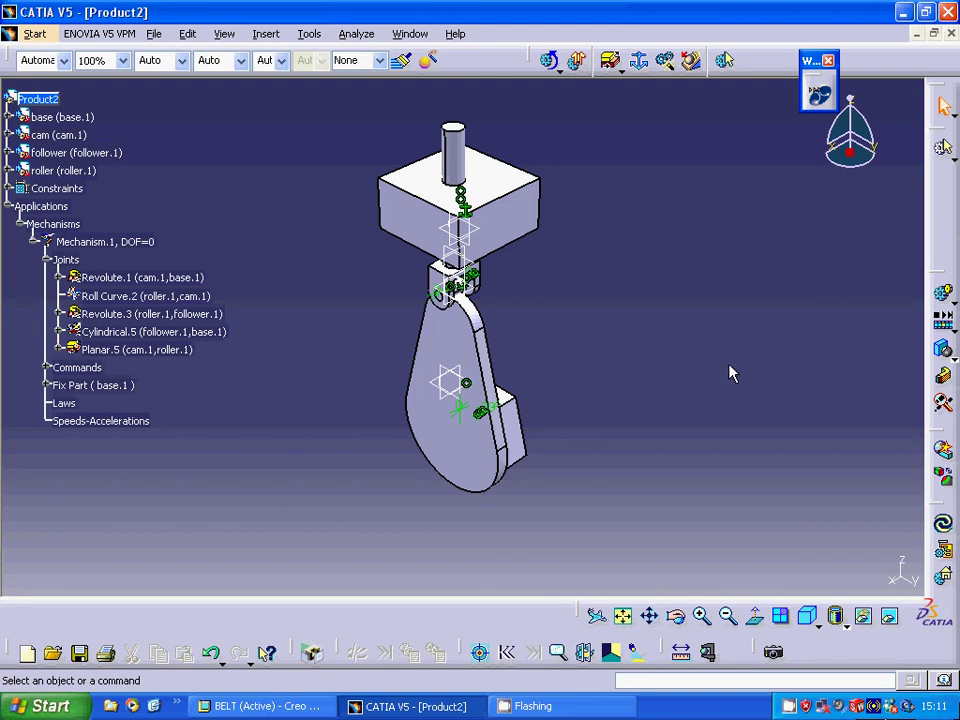
click(943, 296)
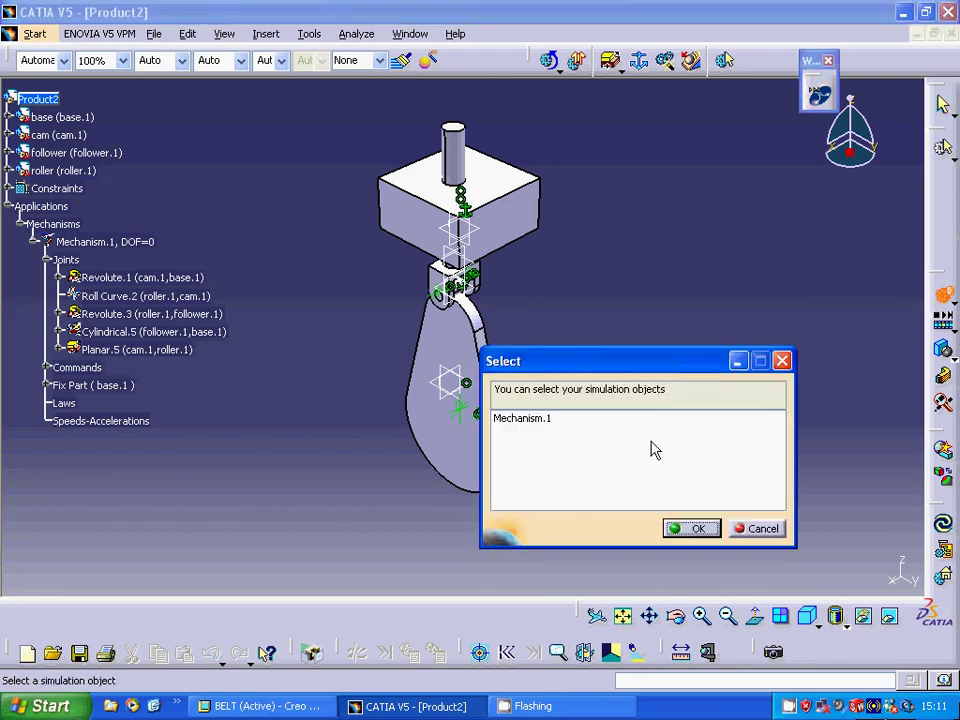
click(548, 424)
click(700, 530)
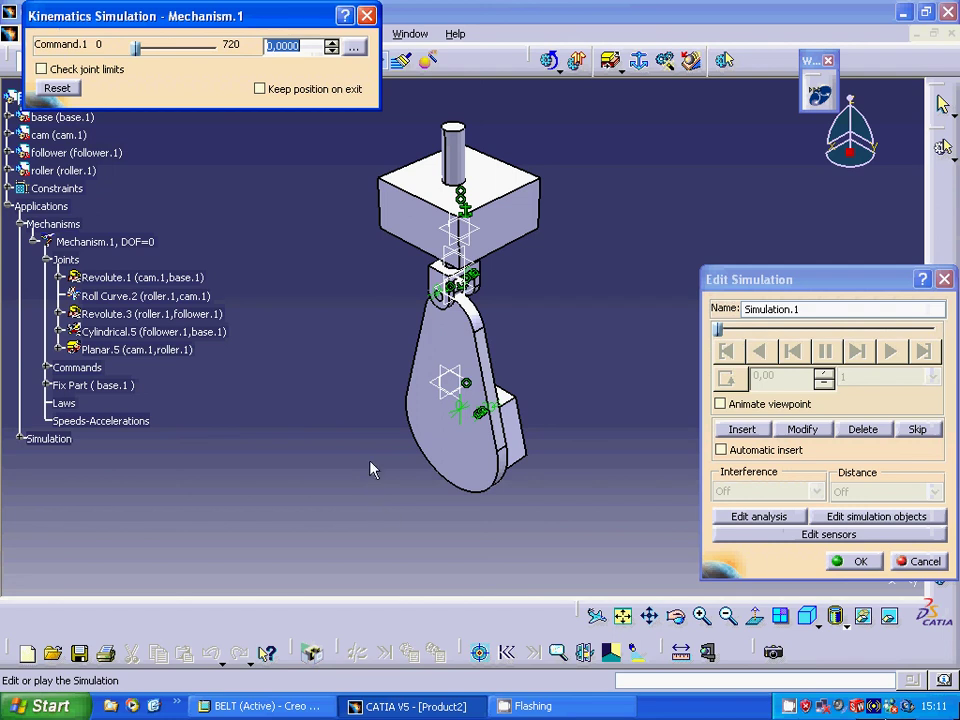
drag(135, 48, 230, 65)
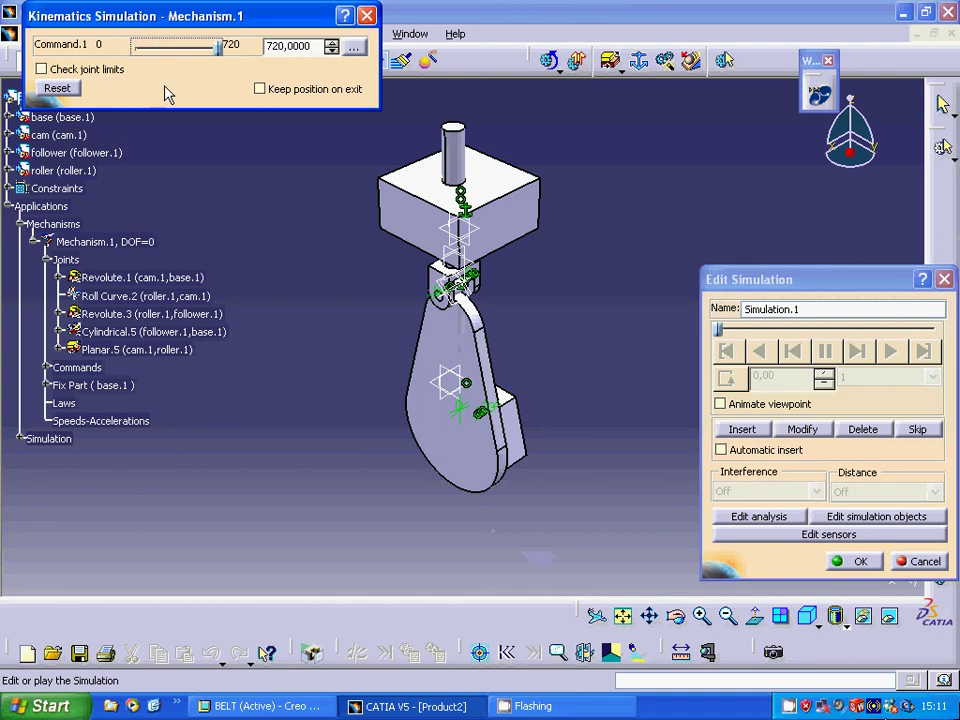
click(742, 429)
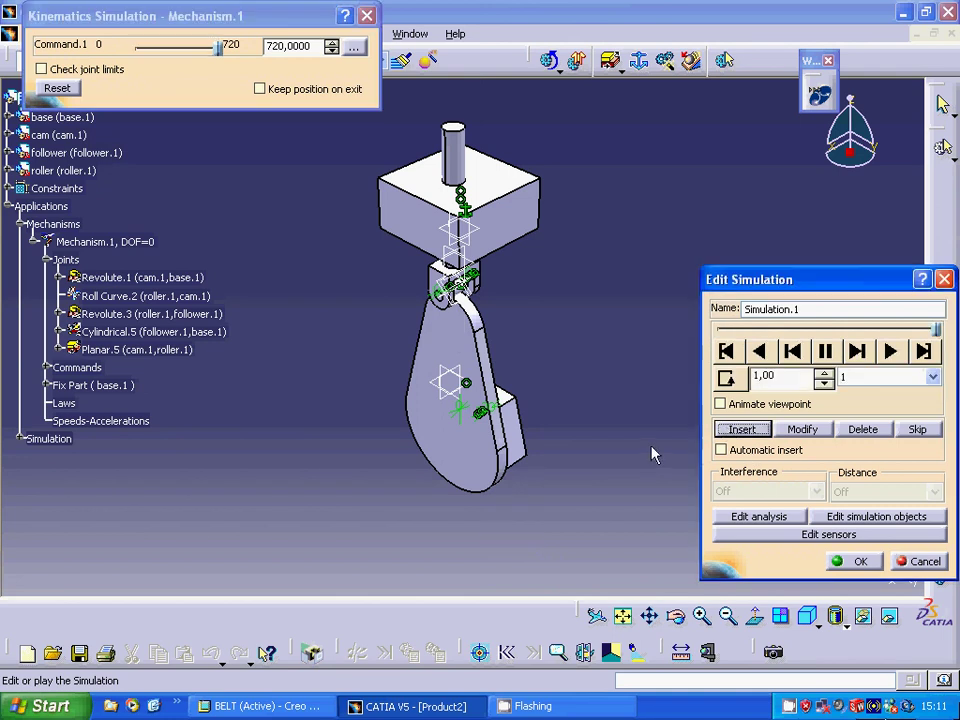
Set the playback step to 0.02, play the simulation forward, and keep Simulation.1.
click(725, 380)
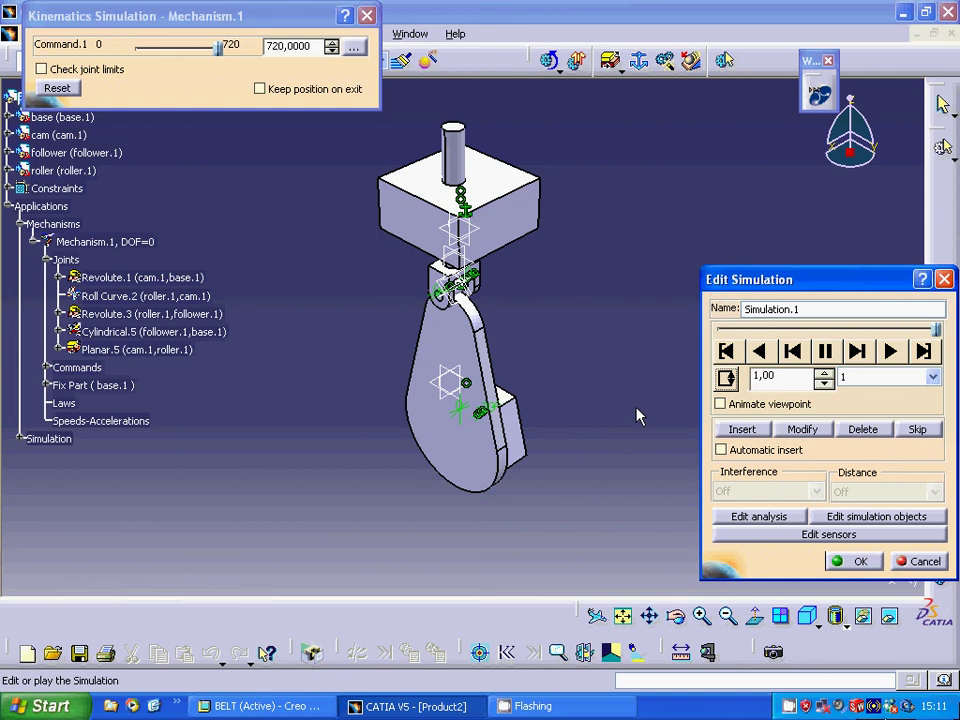
click(934, 378)
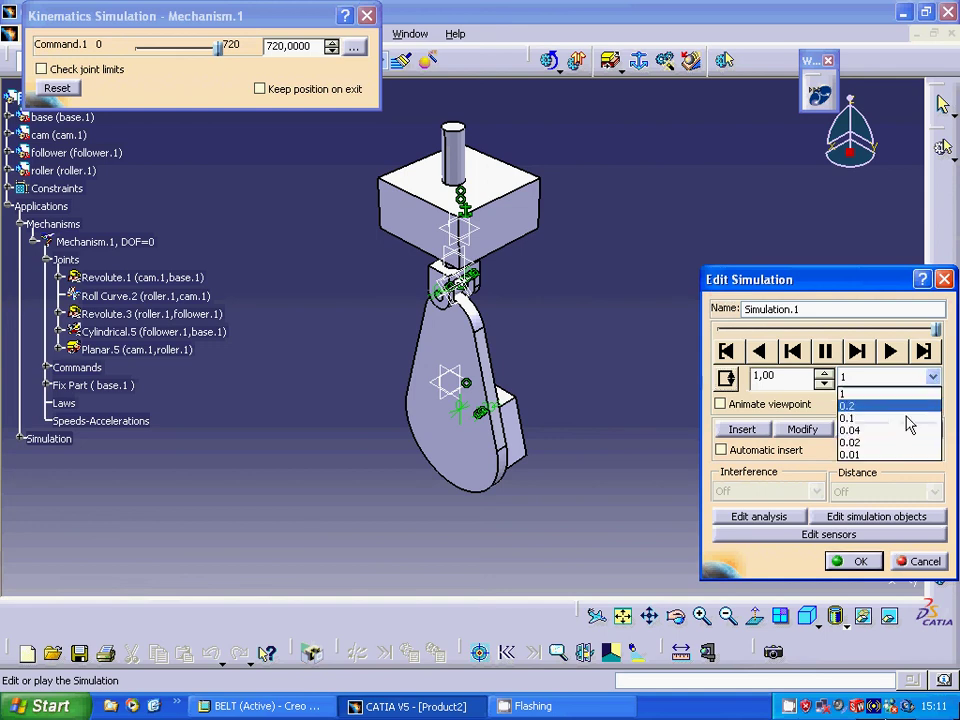
click(881, 443)
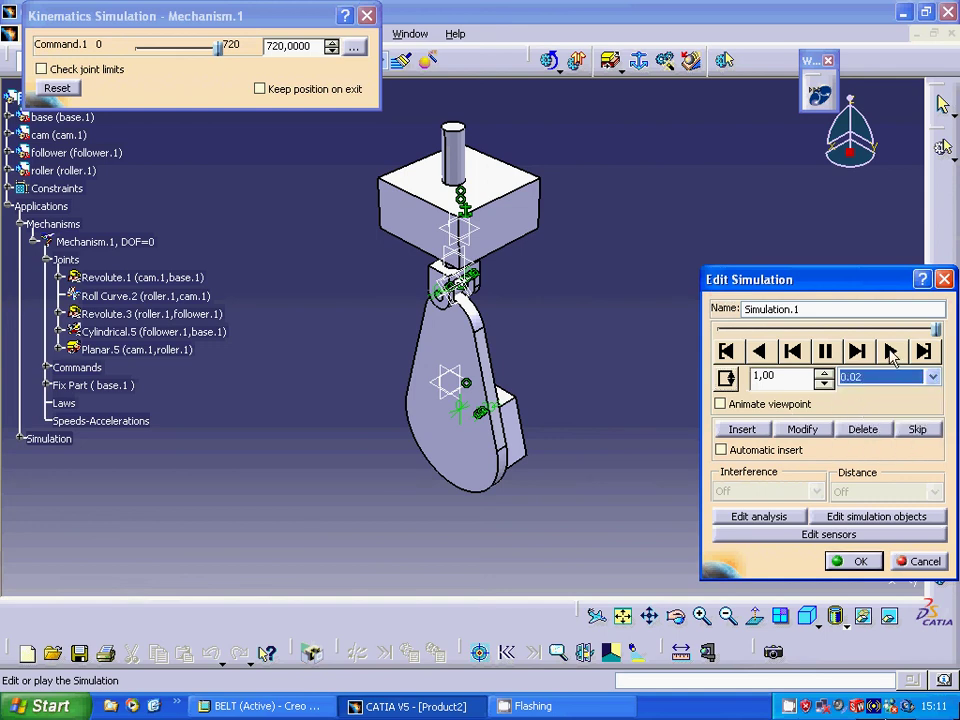
click(891, 352)
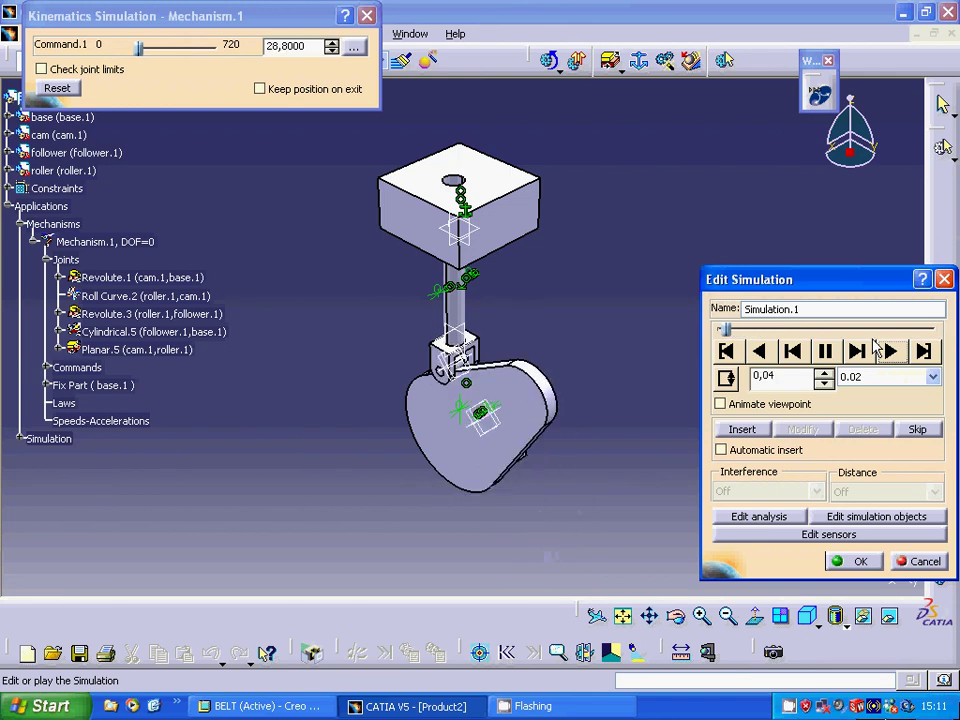
click(877, 348)
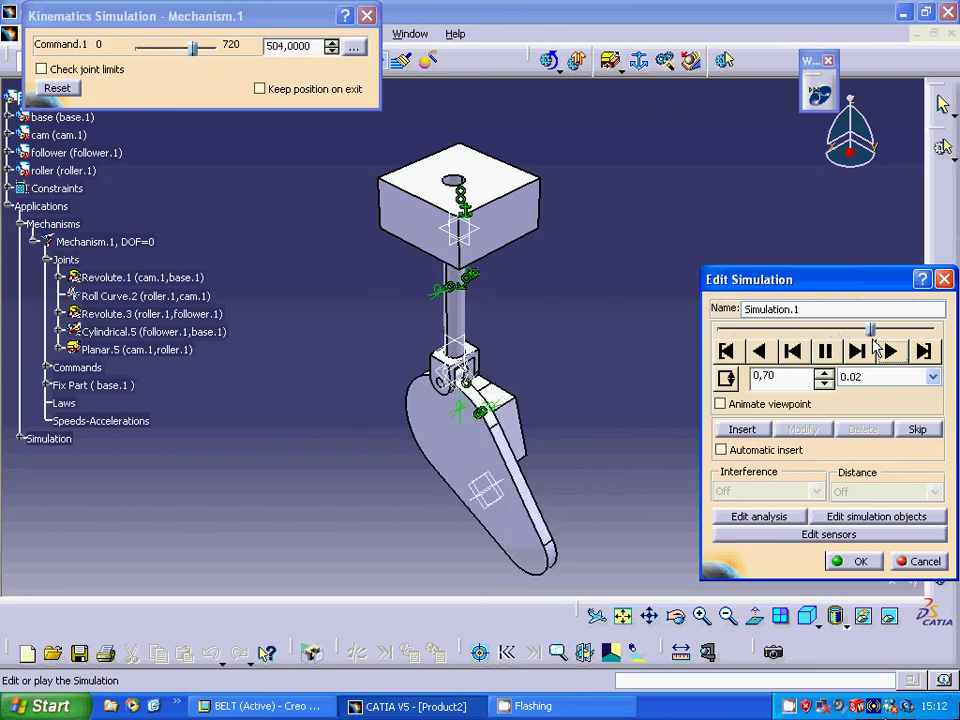
click(858, 564)
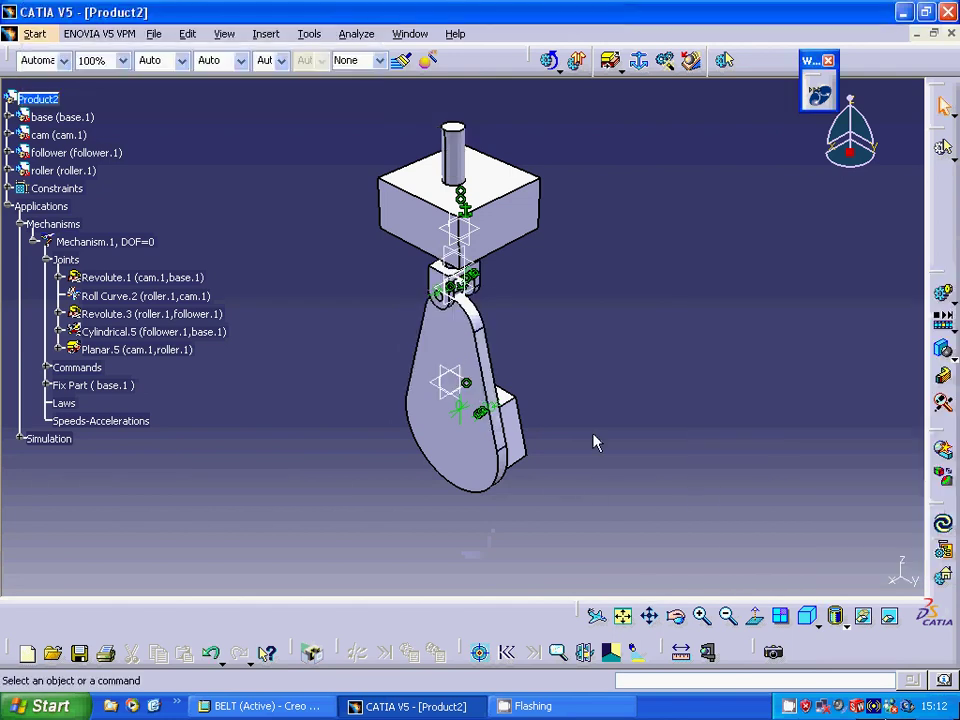
right_click(790, 707)
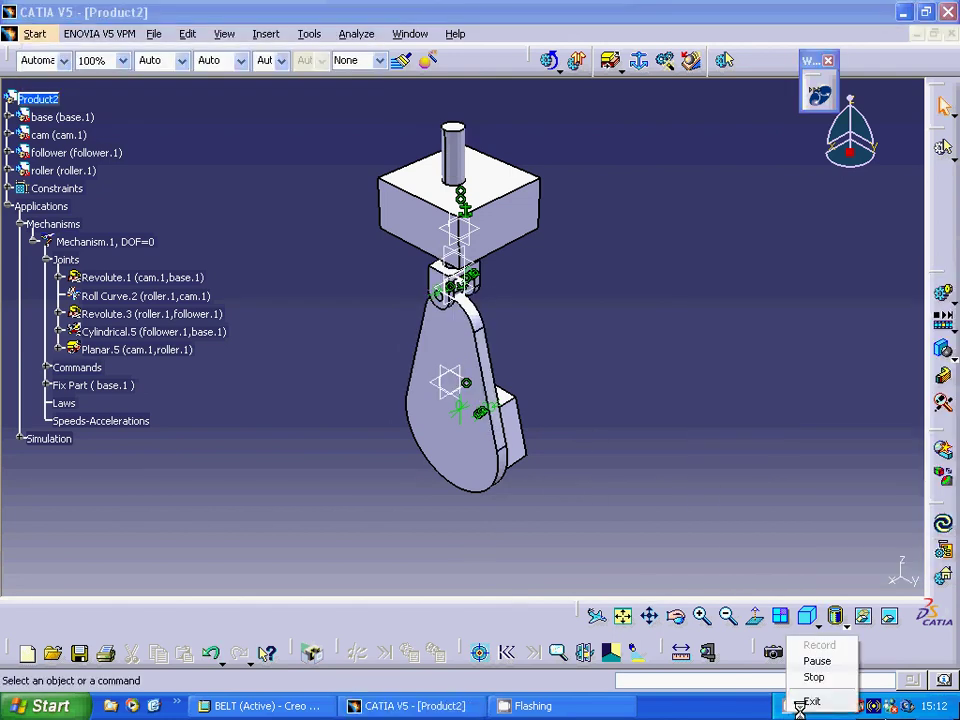